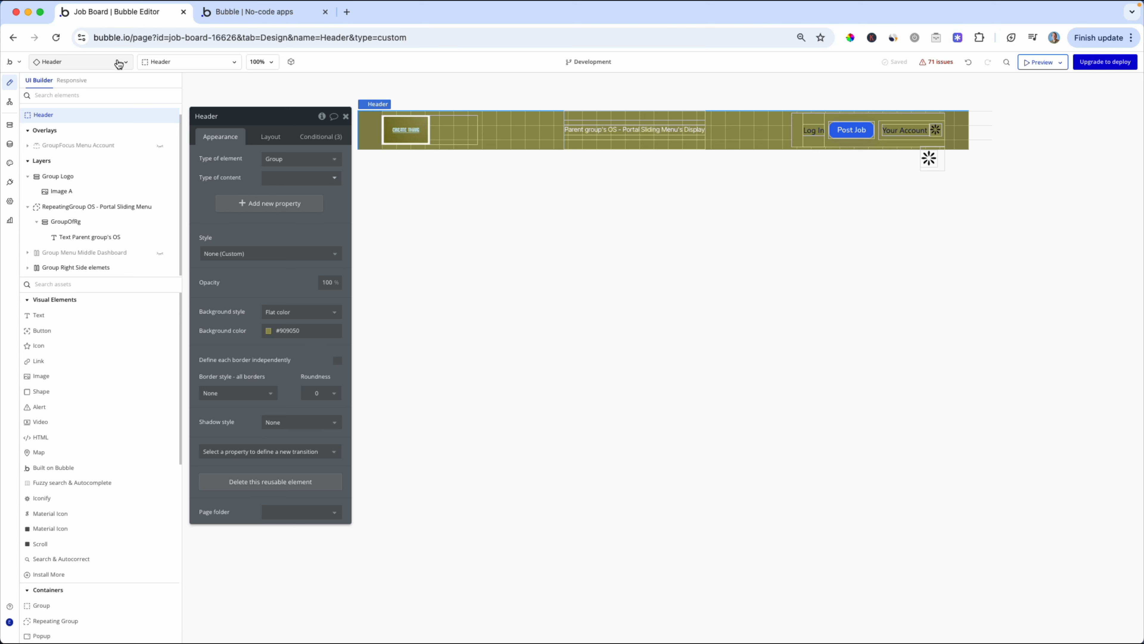
Step: Create a new page named tab1 without cloning an existing one
left_click(118, 63)
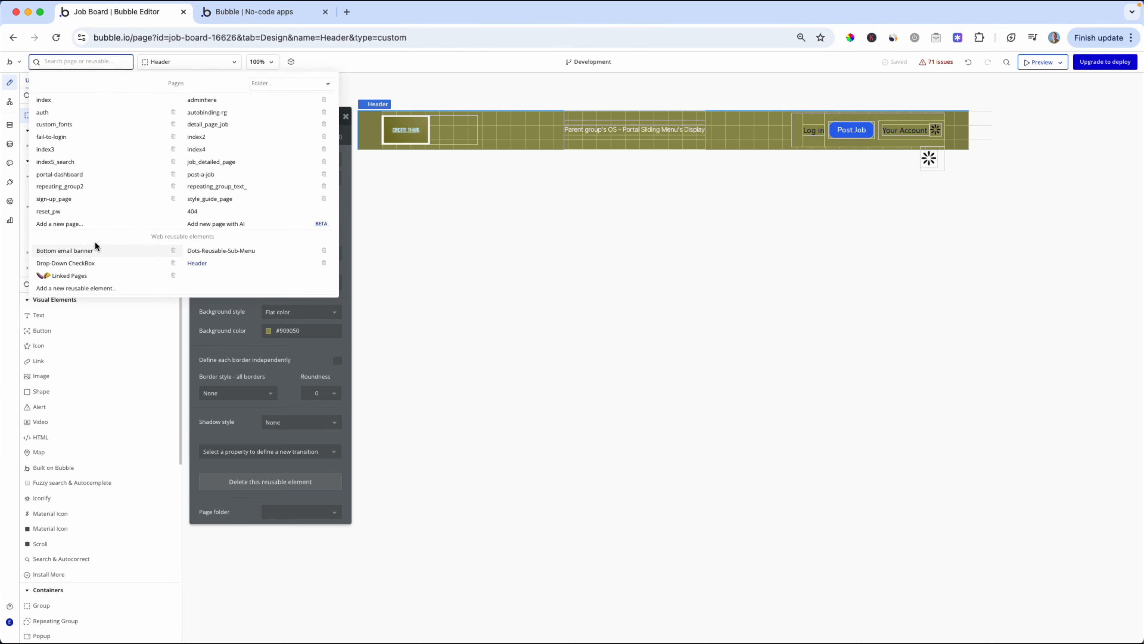
left_click(83, 224)
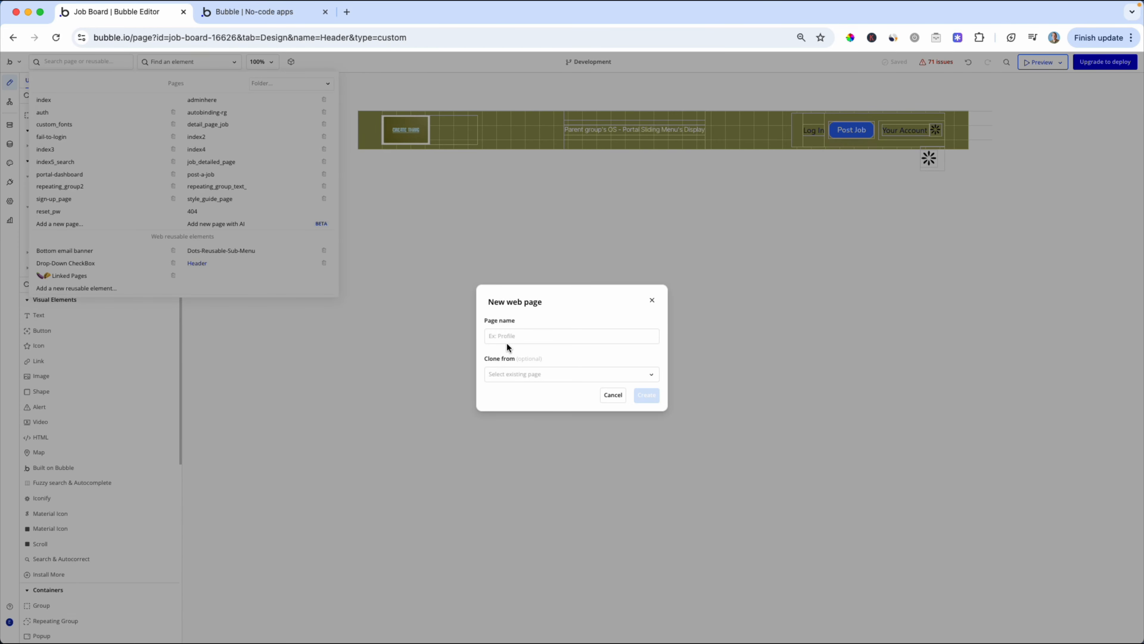
left_click(552, 335)
type("tab1")
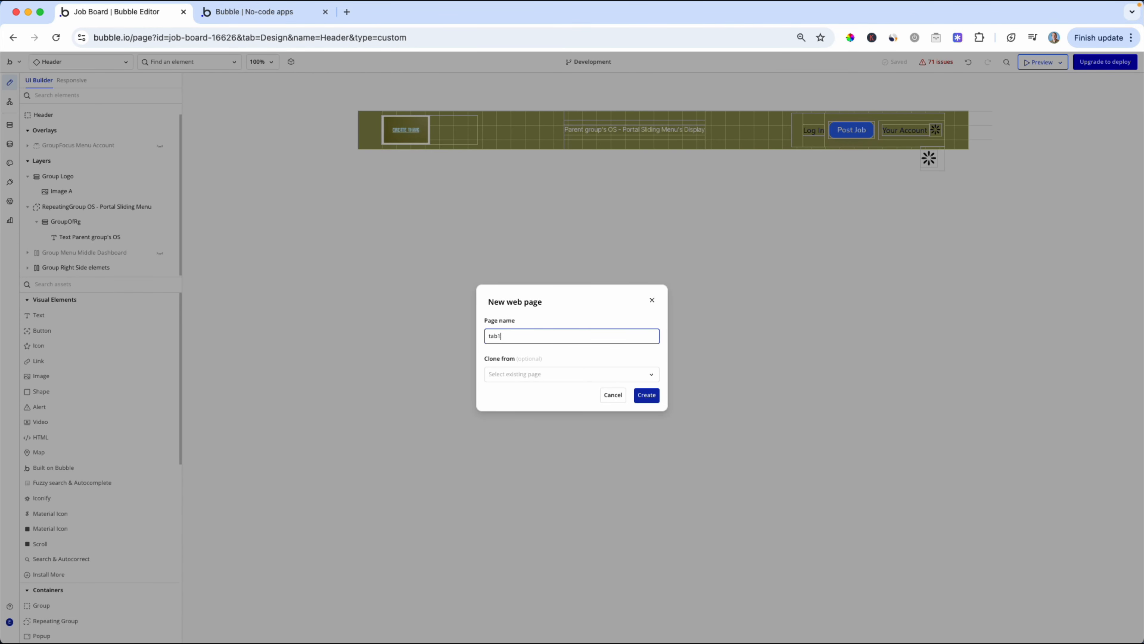
left_click(649, 394)
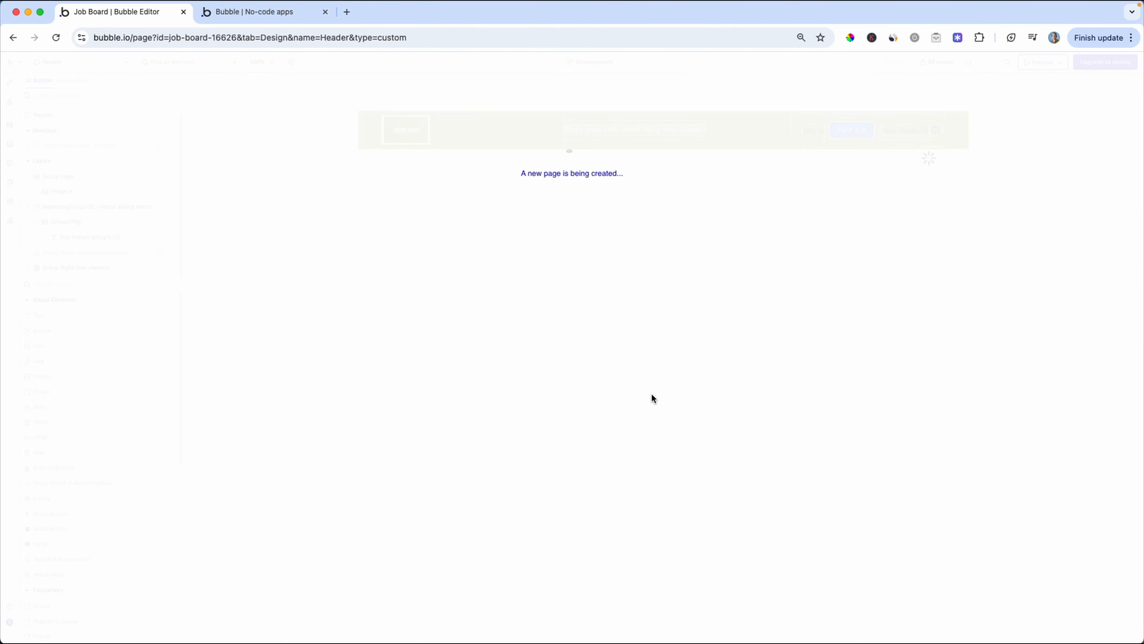
double_click(509, 207)
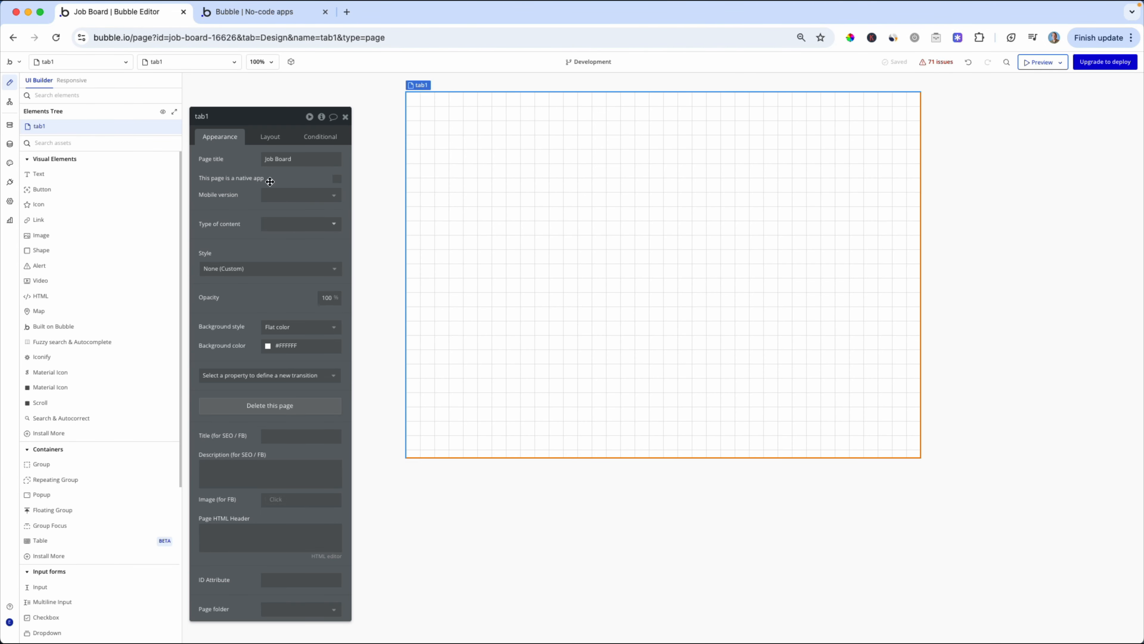
Step: Find the Repeating Group element and place one in the upper middle of the tab1 page
left_click(75, 145)
type("repea")
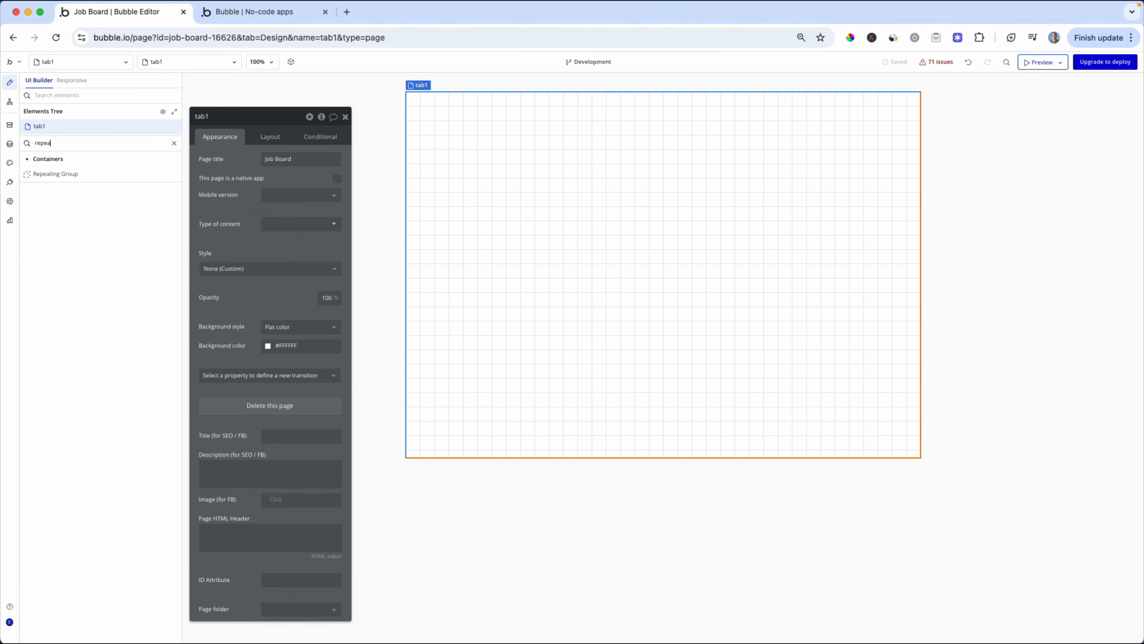
left_click(79, 173)
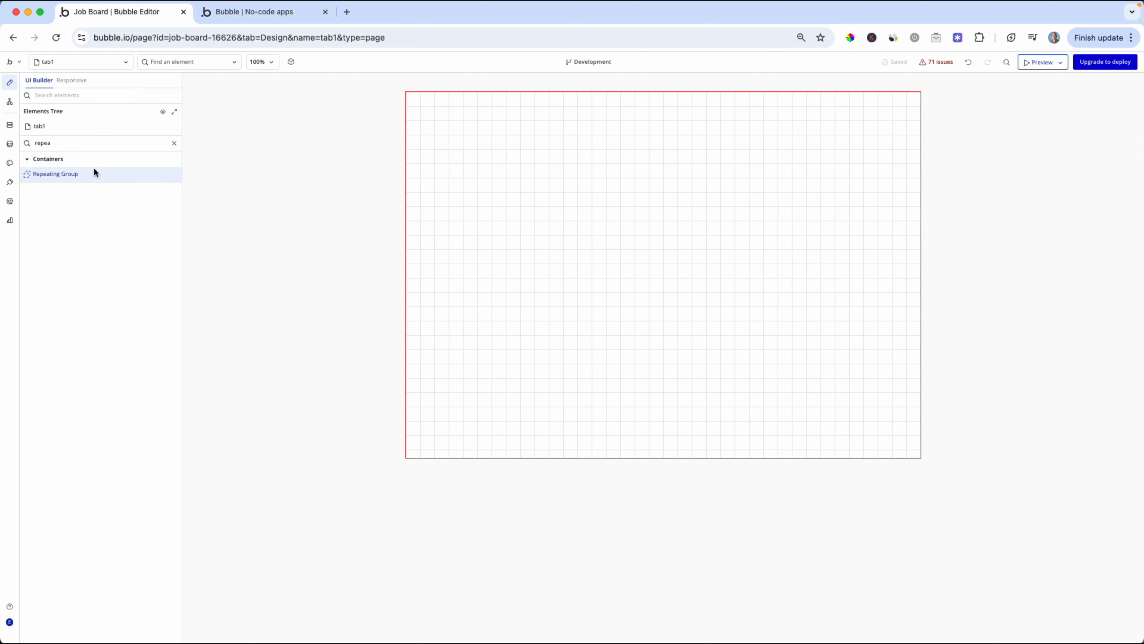
left_click(613, 171)
left_click_drag(623, 174, 575, 141)
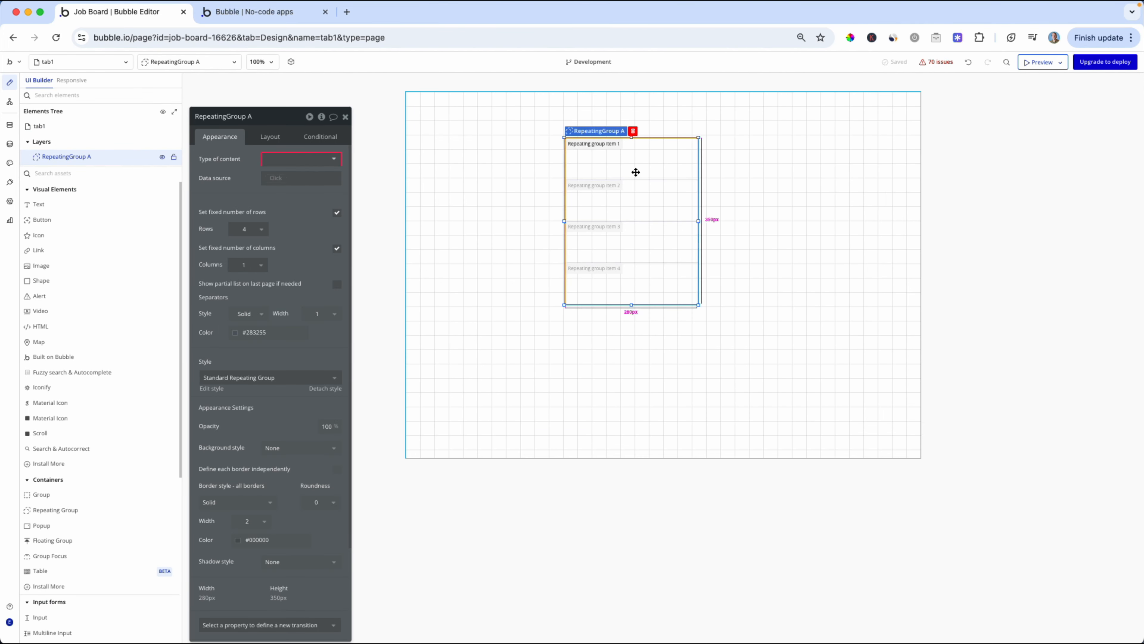
left_click_drag(632, 172, 650, 183)
Step: Set the repeating group's type of content to OS - Locations and its data source to All OS - Locations
left_click(309, 160)
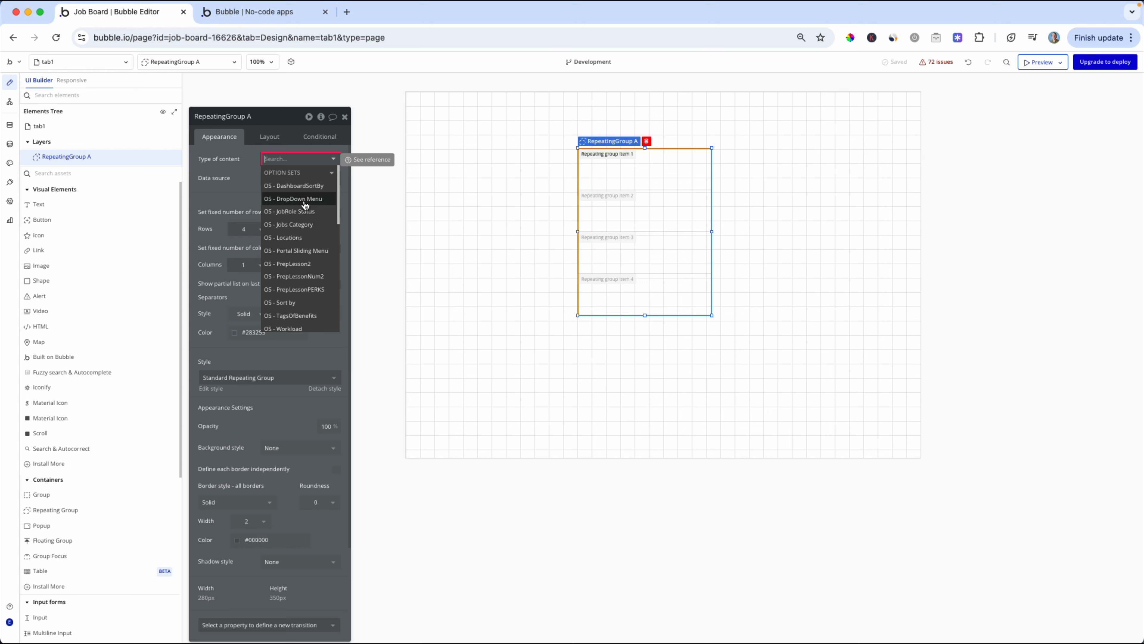
left_click(291, 237)
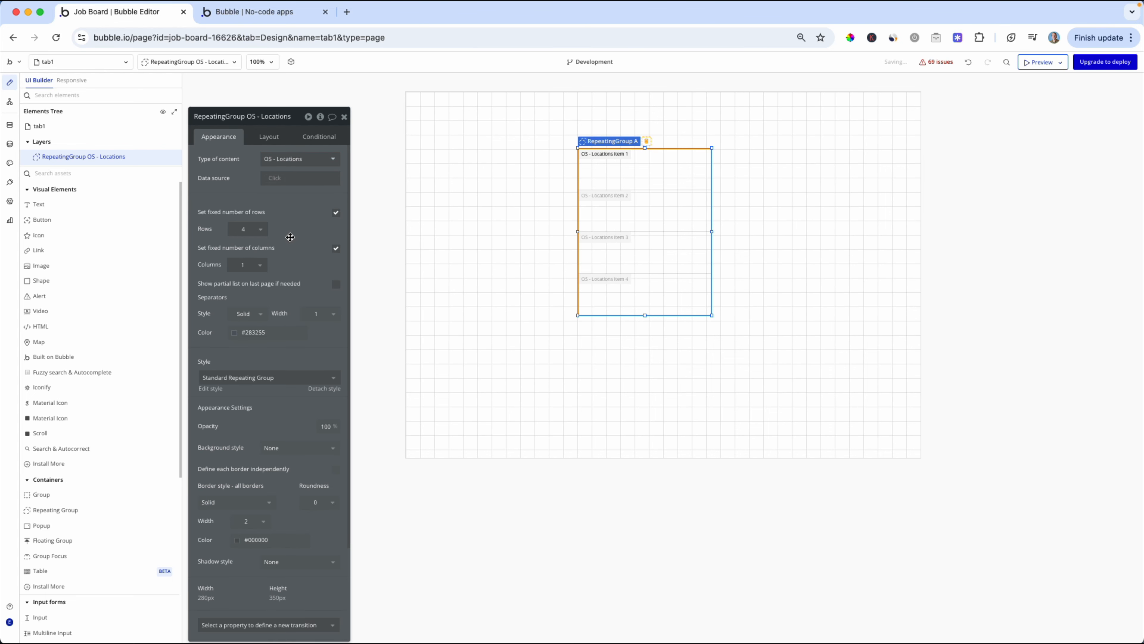
left_click(277, 180)
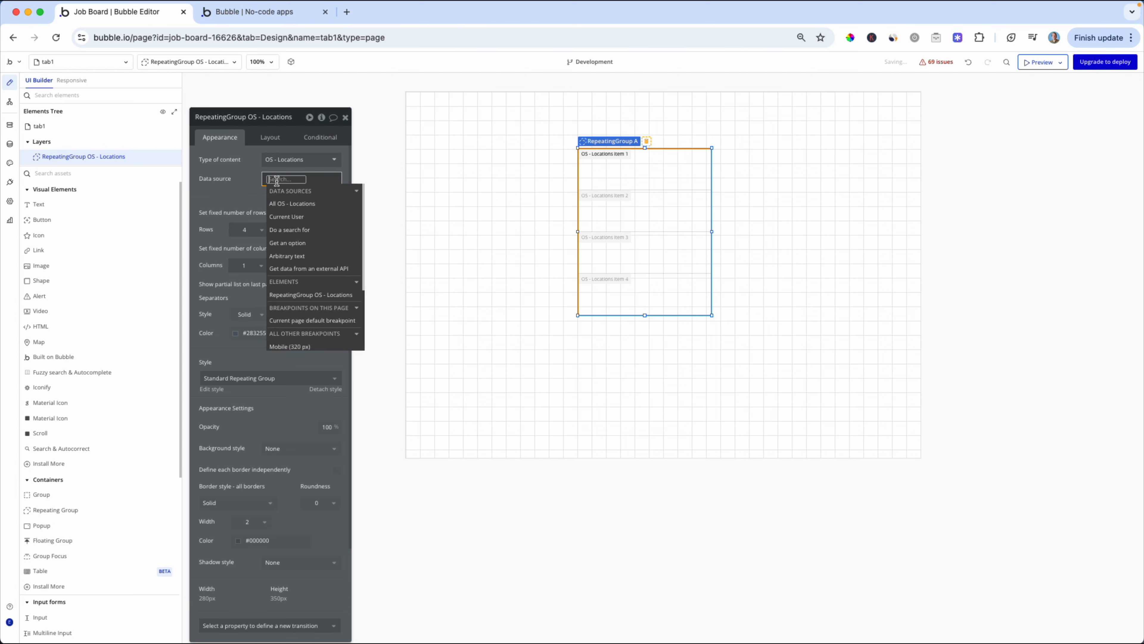
left_click(292, 204)
left_click(250, 185)
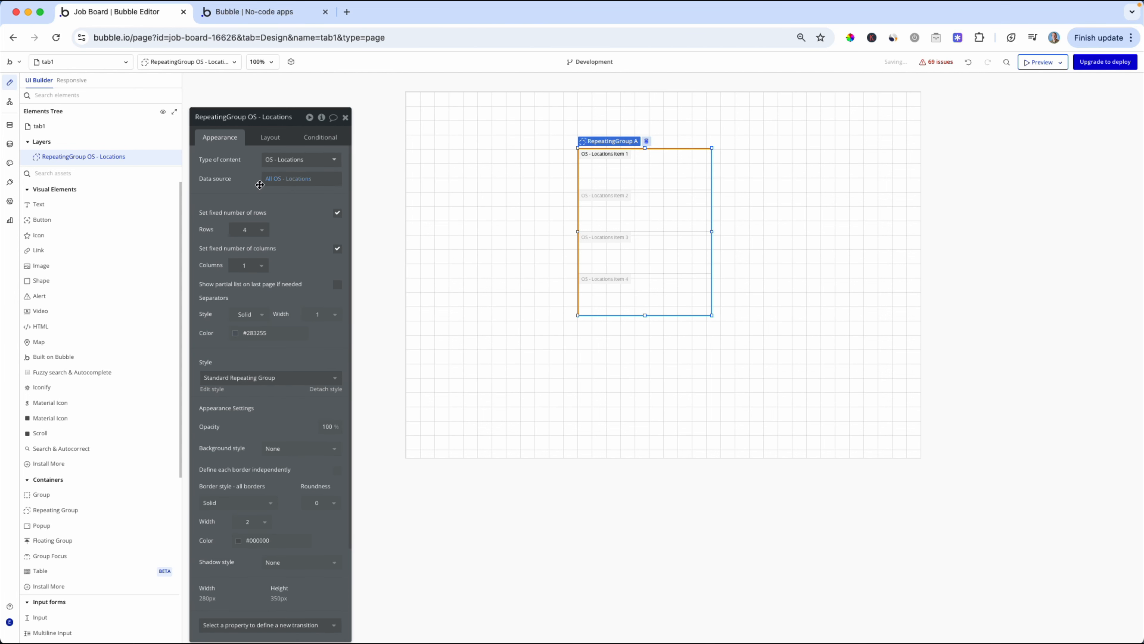
left_click(496, 198)
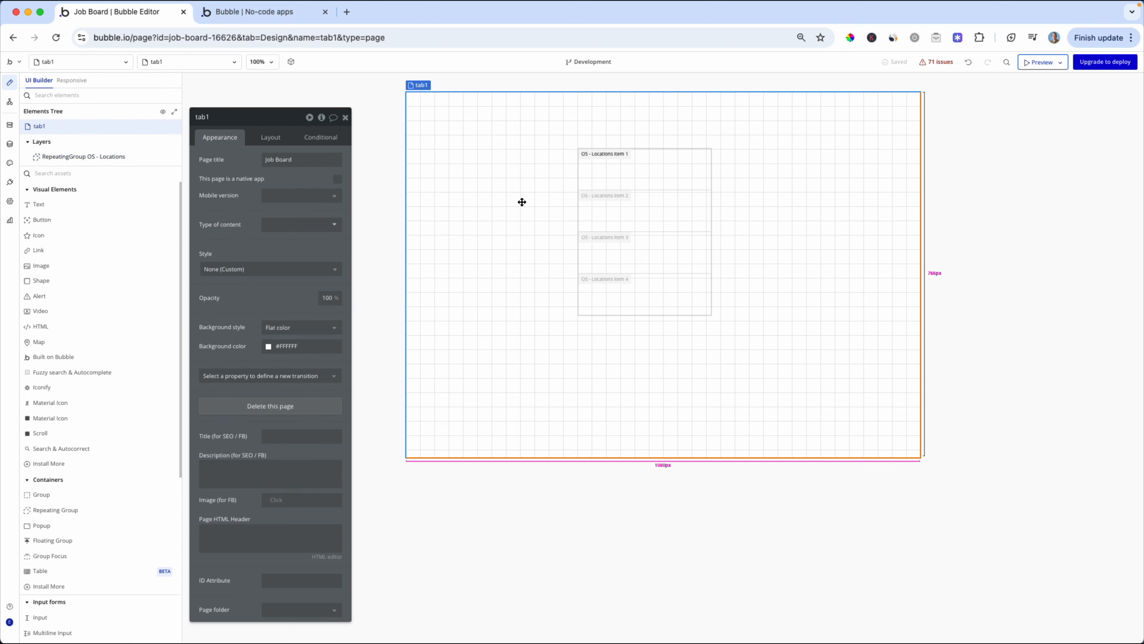
Step: Check the repeating group's row setting and preview the tab1 page, returning to the editor
left_click(671, 208)
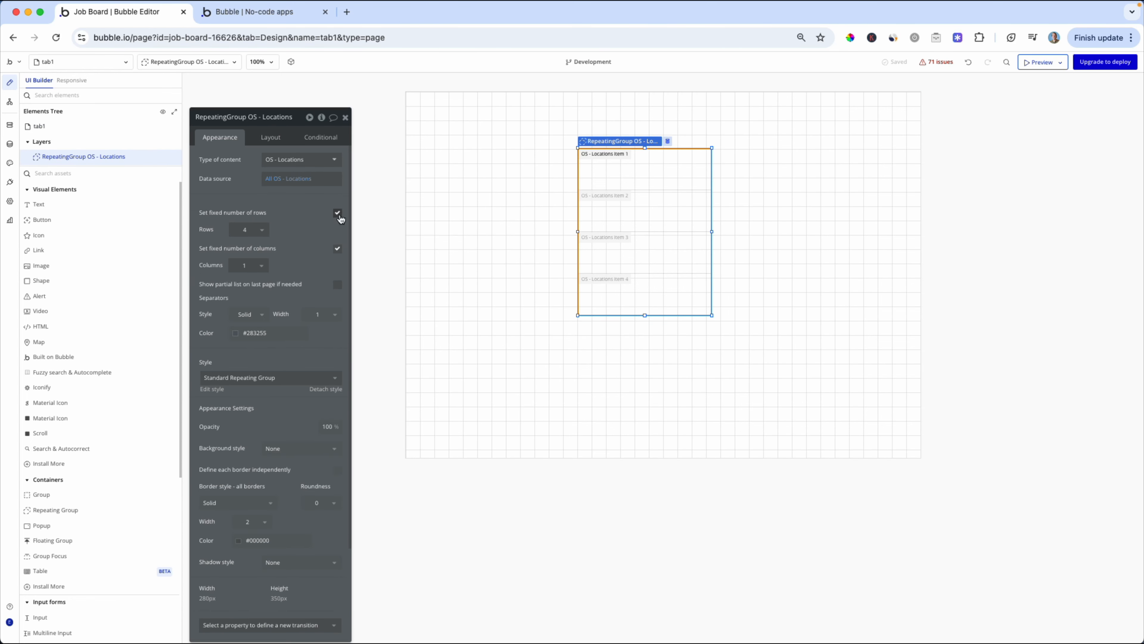
left_click(255, 229)
left_click(280, 231)
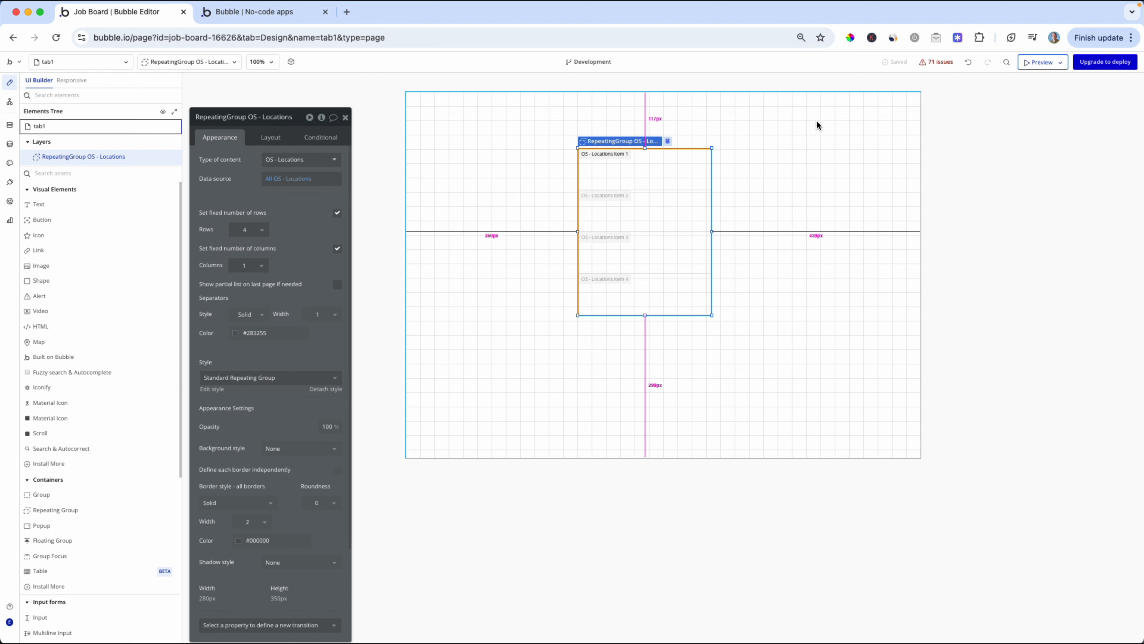
left_click(1024, 66)
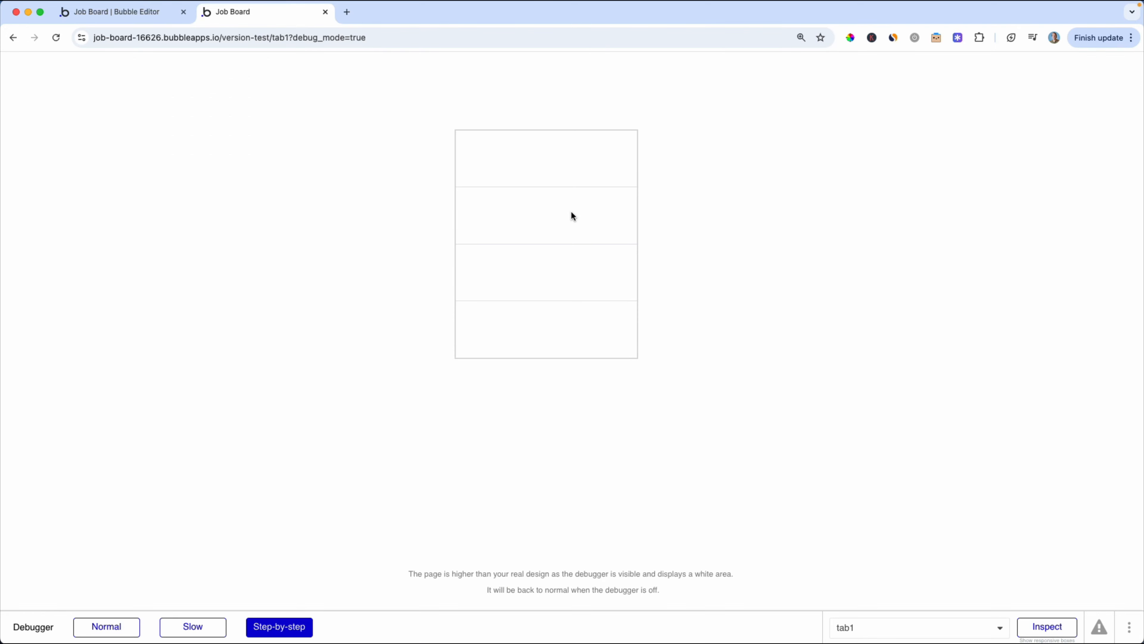
key("ctrl+shift+Tab")
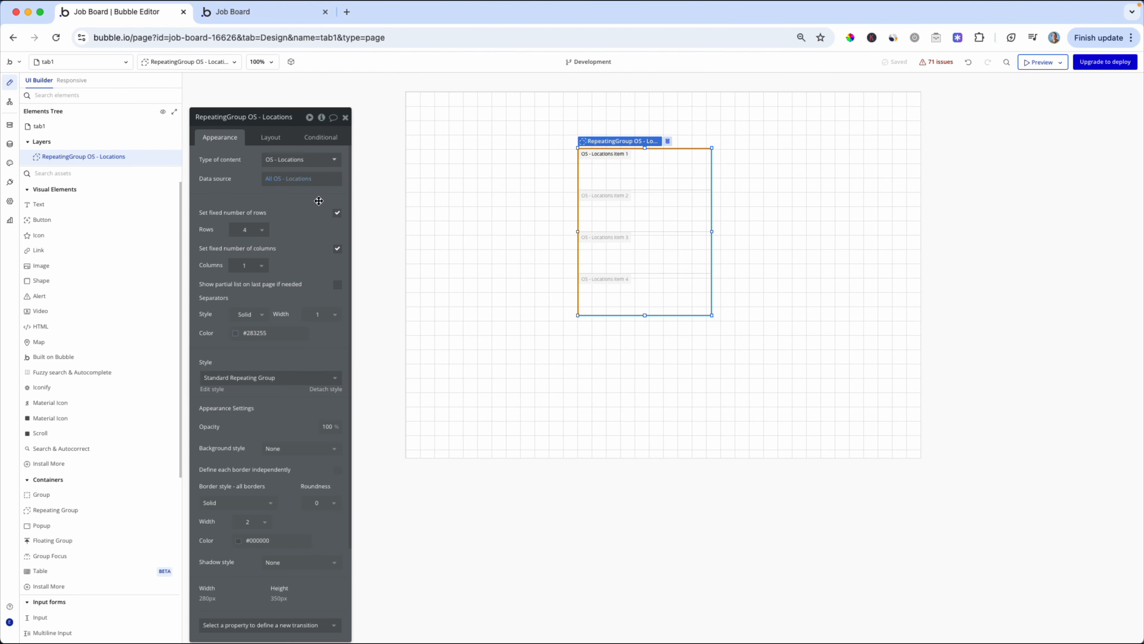
Step: Add a text element in the repeating group's first cell showing Current cell's OS - Locations's Display
left_click_drag(77, 201, 623, 172)
left_click(248, 161)
key("super+a")
type("asd")
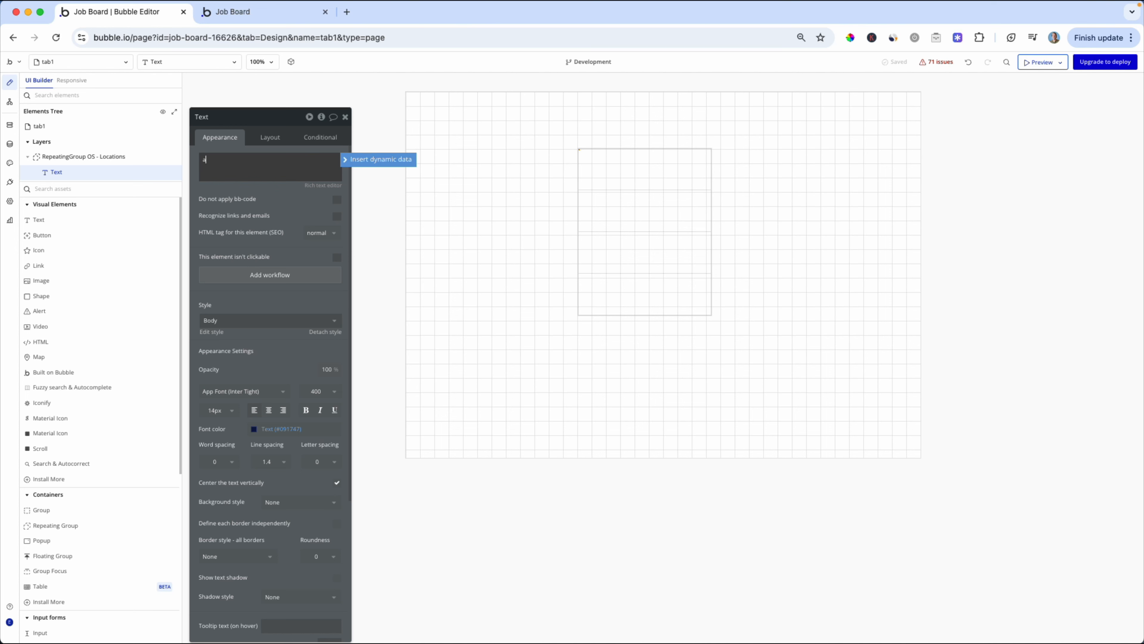
left_click(371, 161)
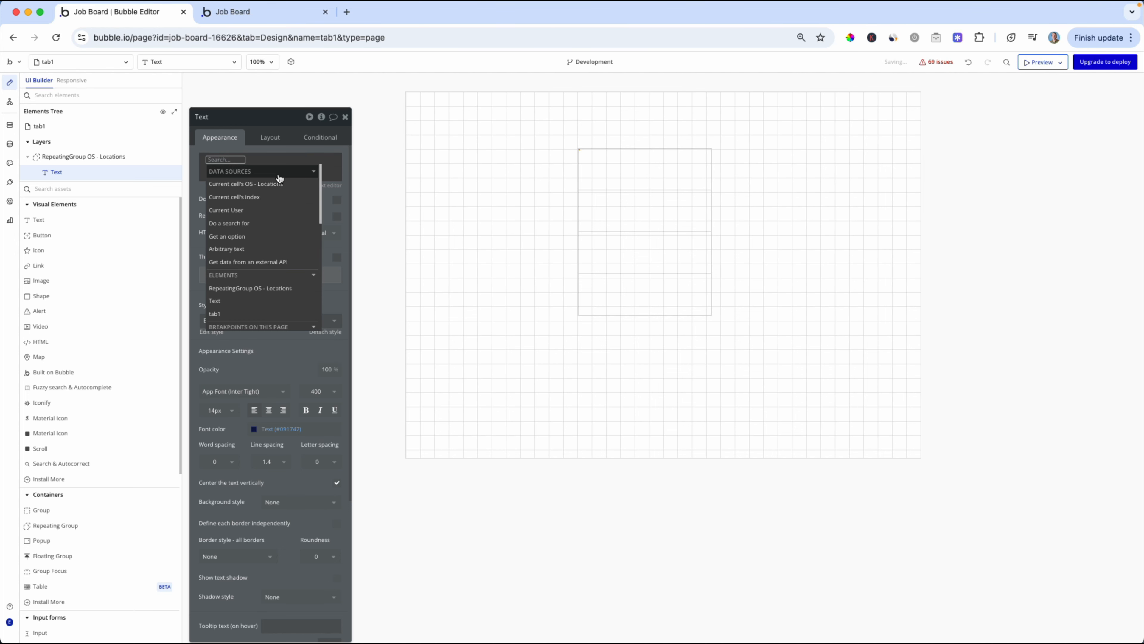
left_click(268, 181)
left_click(295, 184)
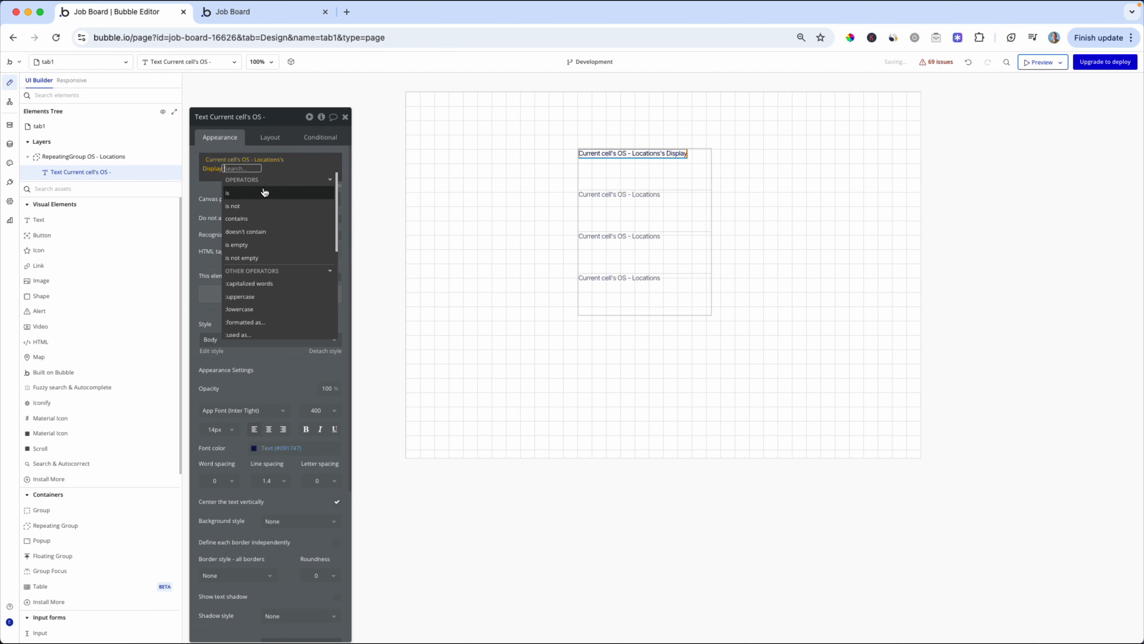
left_click(214, 185)
left_click(315, 161)
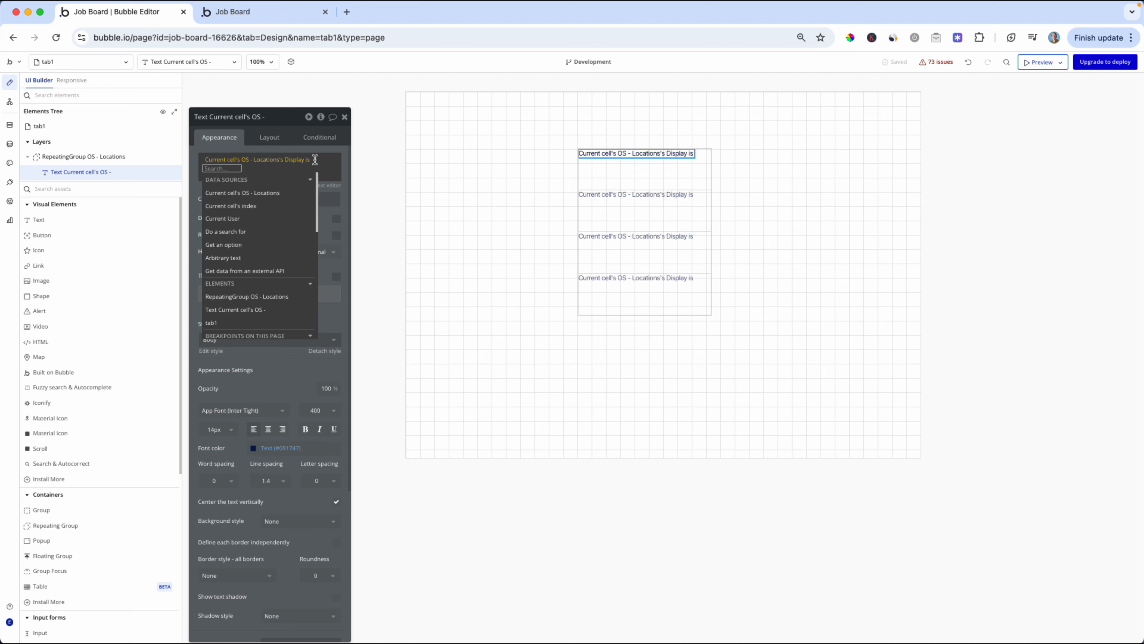
key("BackSpace")
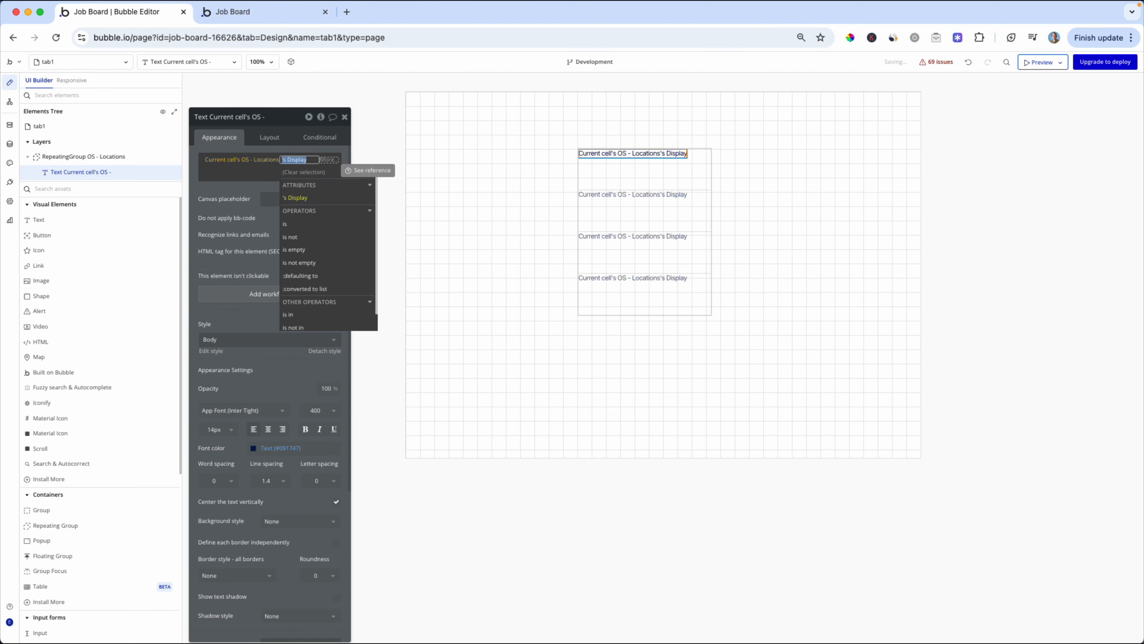
left_click(249, 187)
Step: Reload the page preview to check the repeating group's text, and return to the editor
key("ctrl+Tab")
key("super+r")
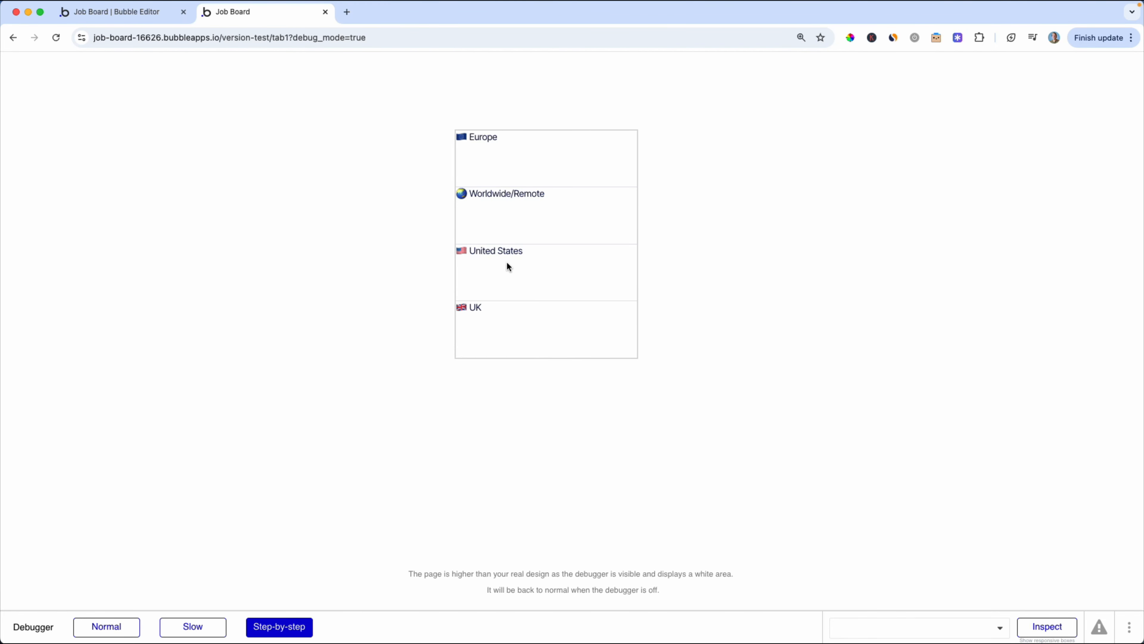
key("ctrl+shift+Tab")
Step: Move the repeating group toward the page's left side and nest its text element inside a new group
left_click_drag(630, 176, 538, 170)
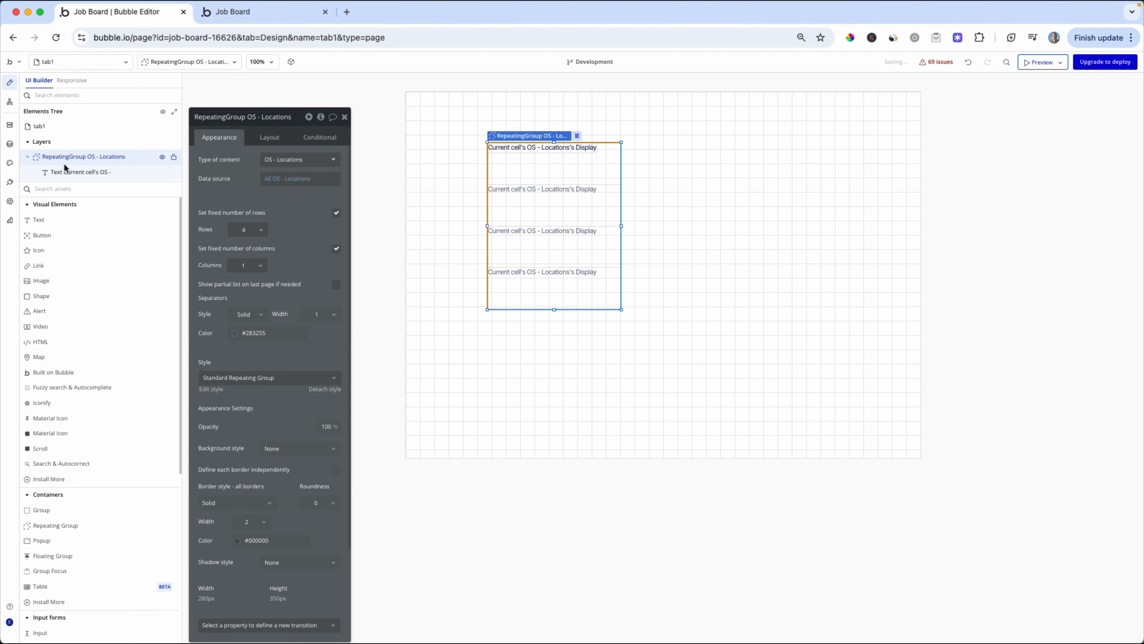
left_click(66, 171)
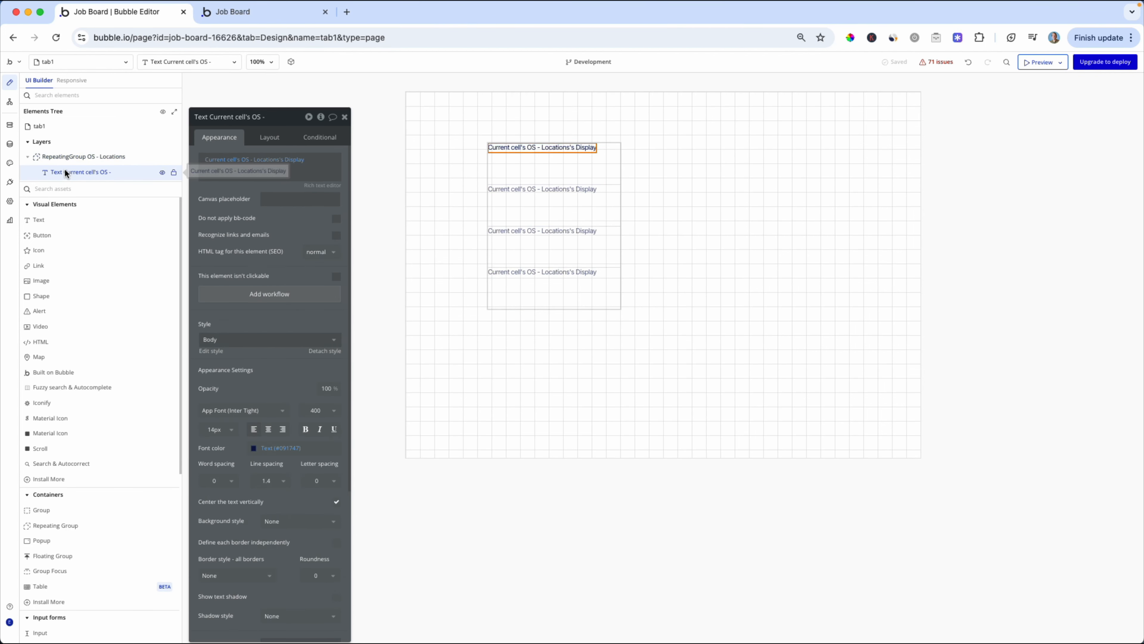
left_click(62, 189)
type("group")
left_click_drag(53, 219, 51, 171)
left_click(65, 186)
Step: Set the inner group's type of content to OS - Locations and its data source to Current cell's OS - Locations
left_click(288, 165)
scroll(296, 203, "down", 2)
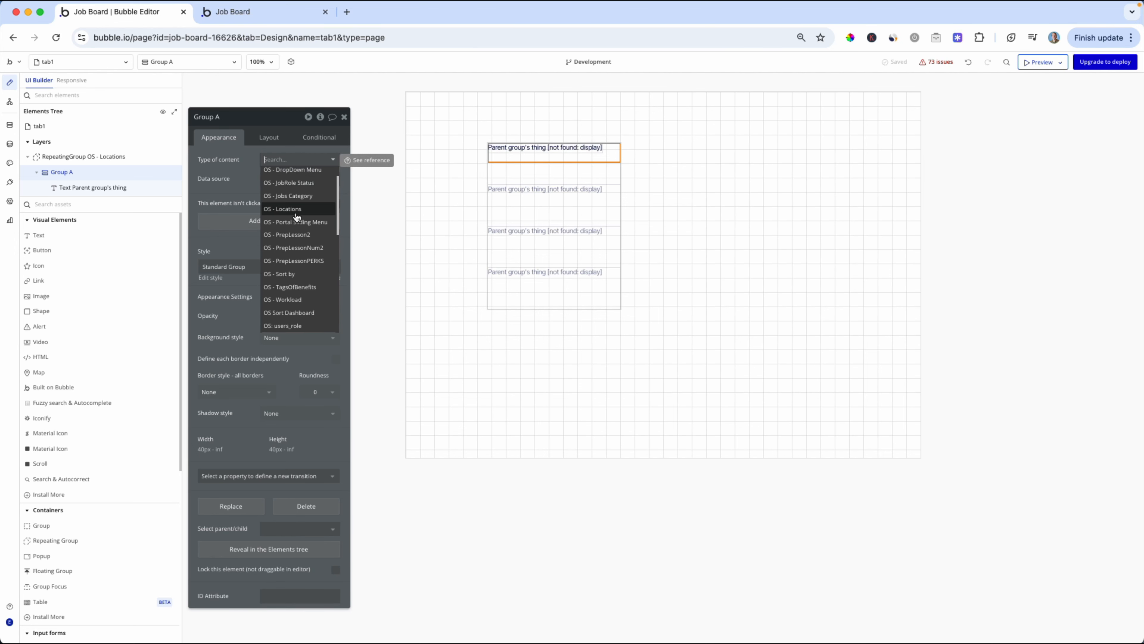
left_click(297, 210)
left_click(273, 179)
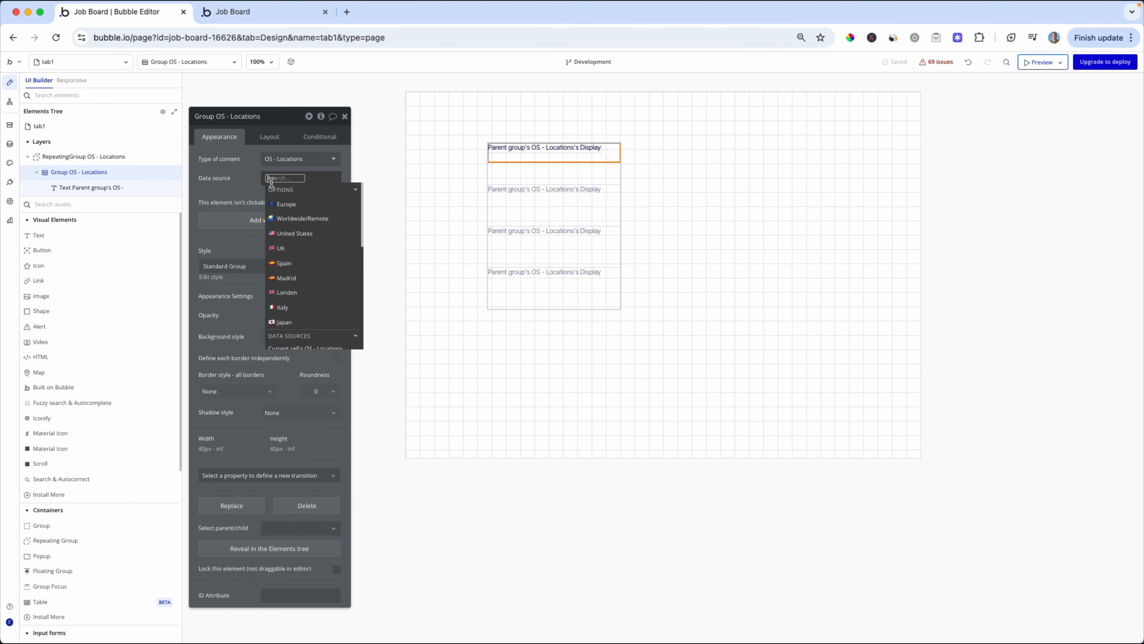
left_click(271, 179)
left_click(271, 177)
type("cur")
left_click(288, 203)
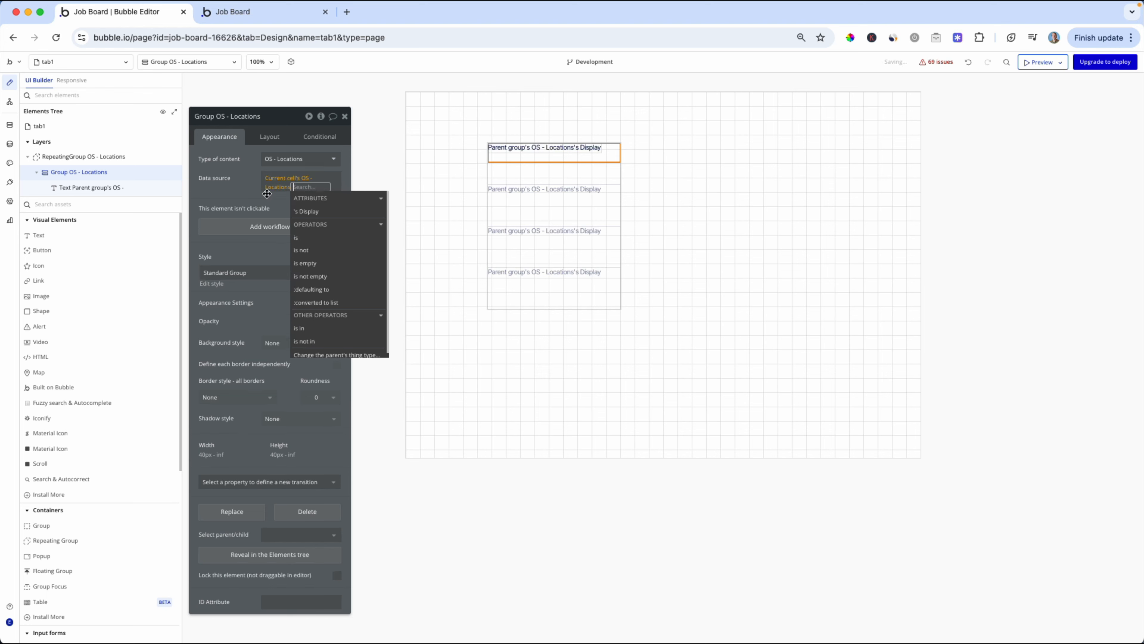
left_click(249, 187)
left_click(107, 188)
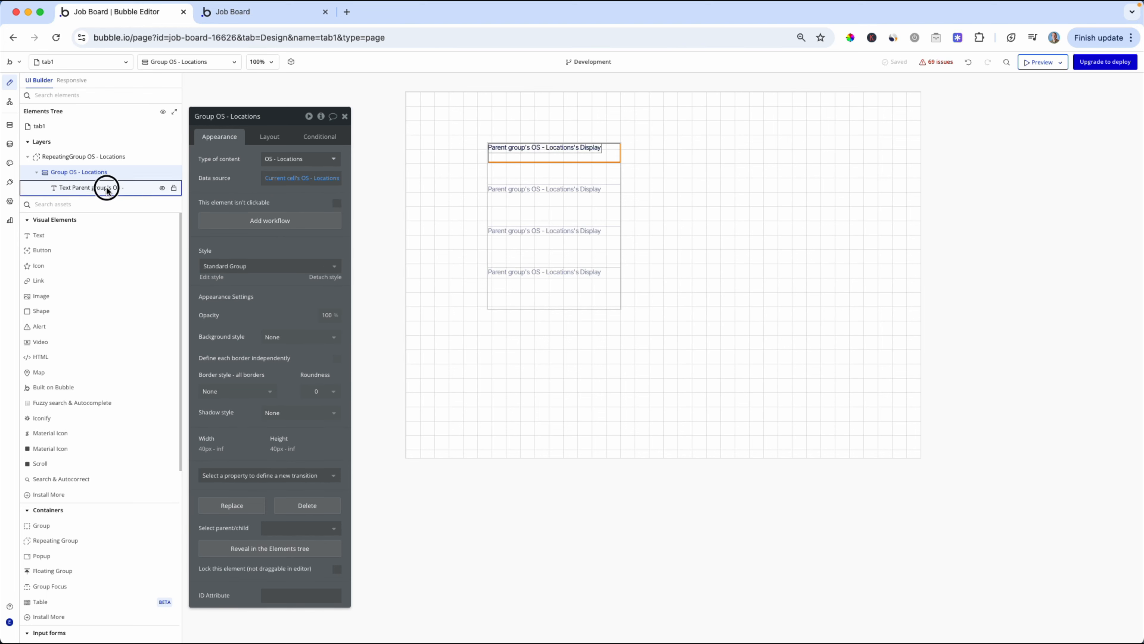
Step: Move the repeating group toward the page's upper-left corner and give it 1 fixed row with no fixed number of columns
left_click_drag(519, 196, 493, 173)
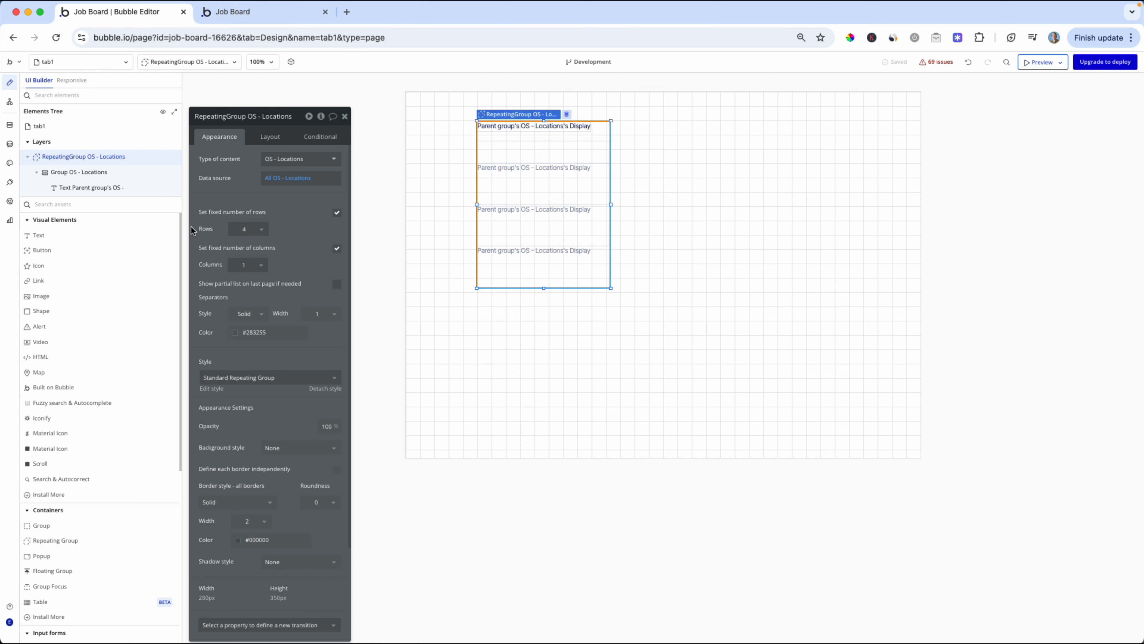
left_click(251, 231)
type("1")
key("Return")
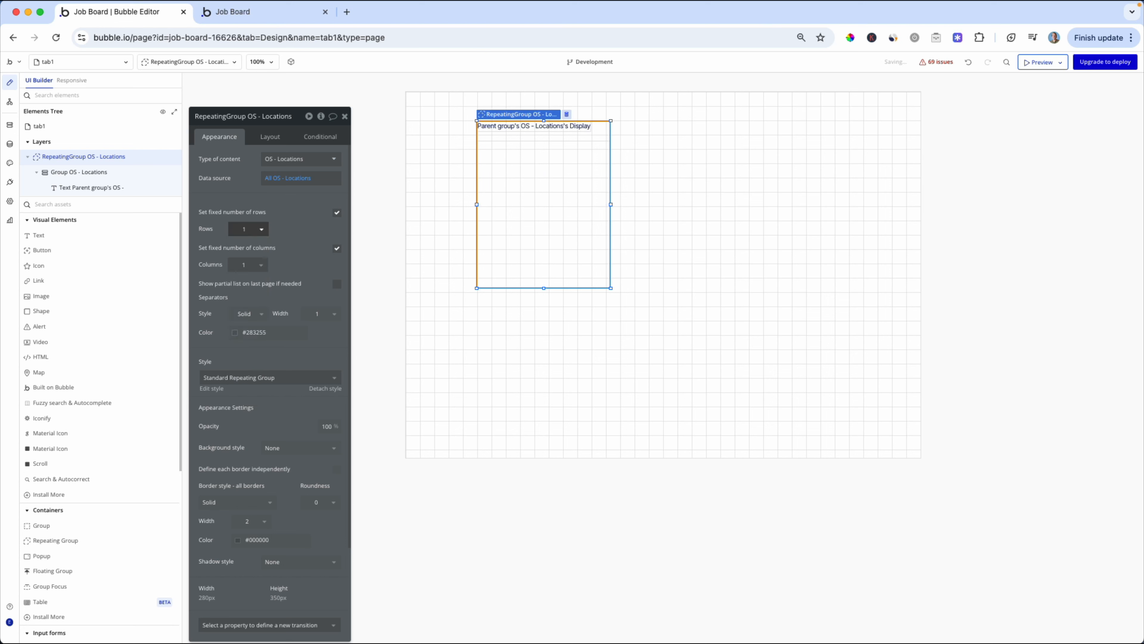
left_click(246, 265)
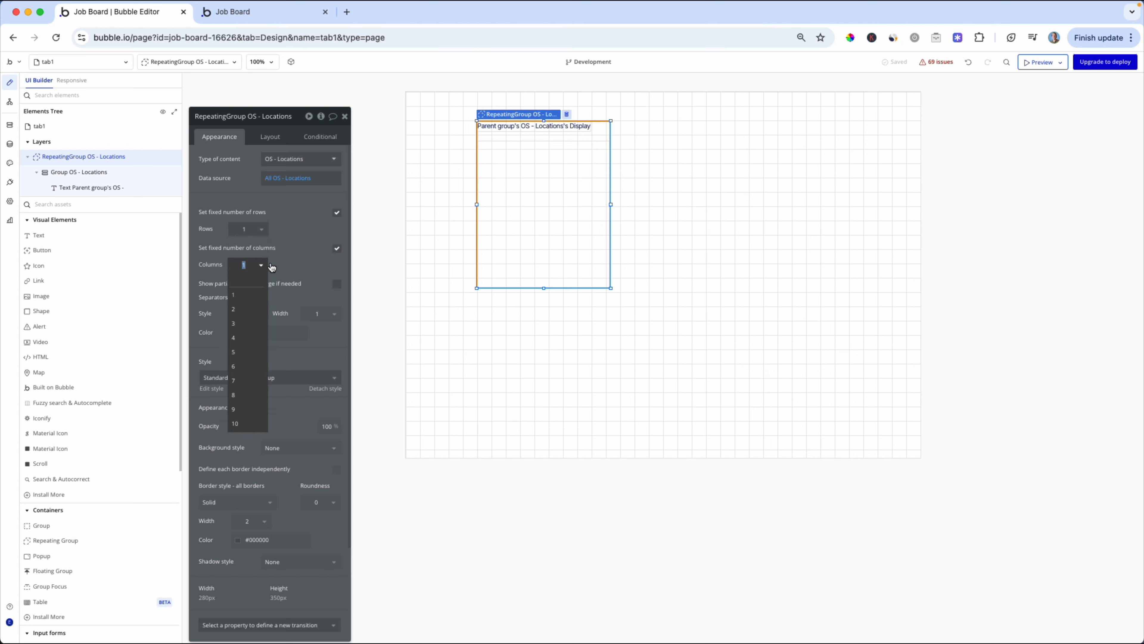
left_click(337, 248)
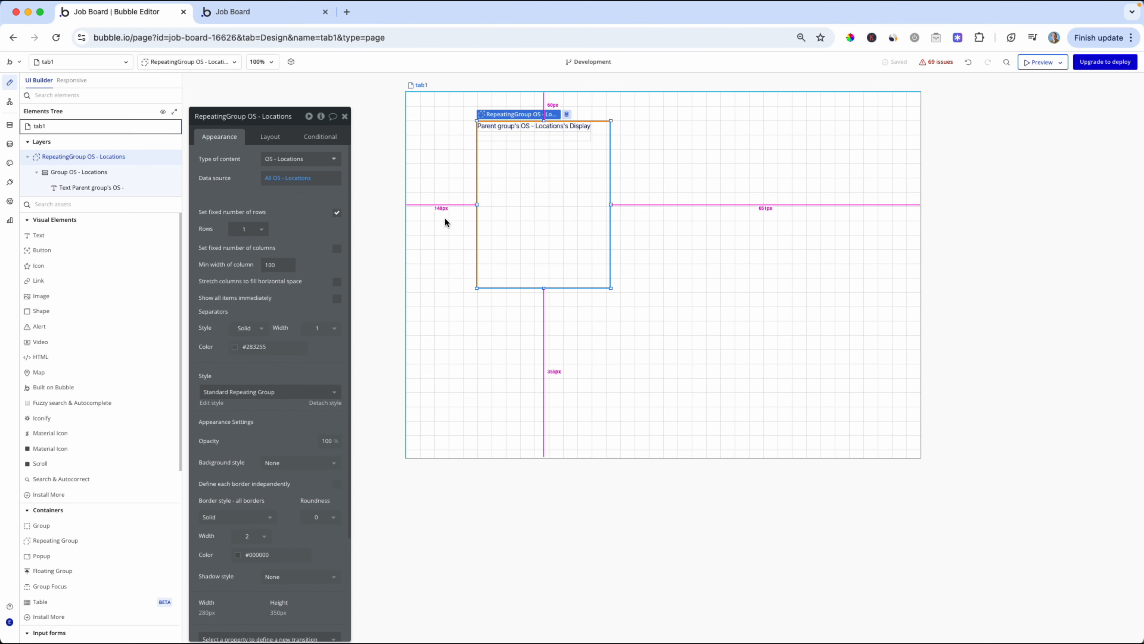
Step: Set the tab1 page's container layout to Column
left_click(445, 207)
left_click(270, 137)
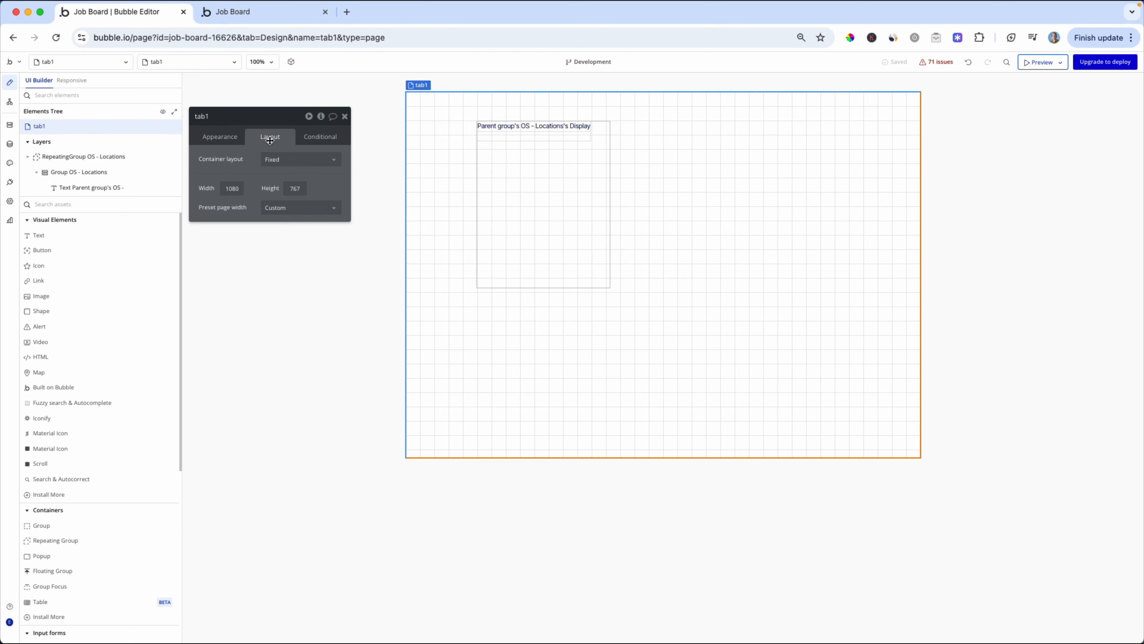
left_click(277, 157)
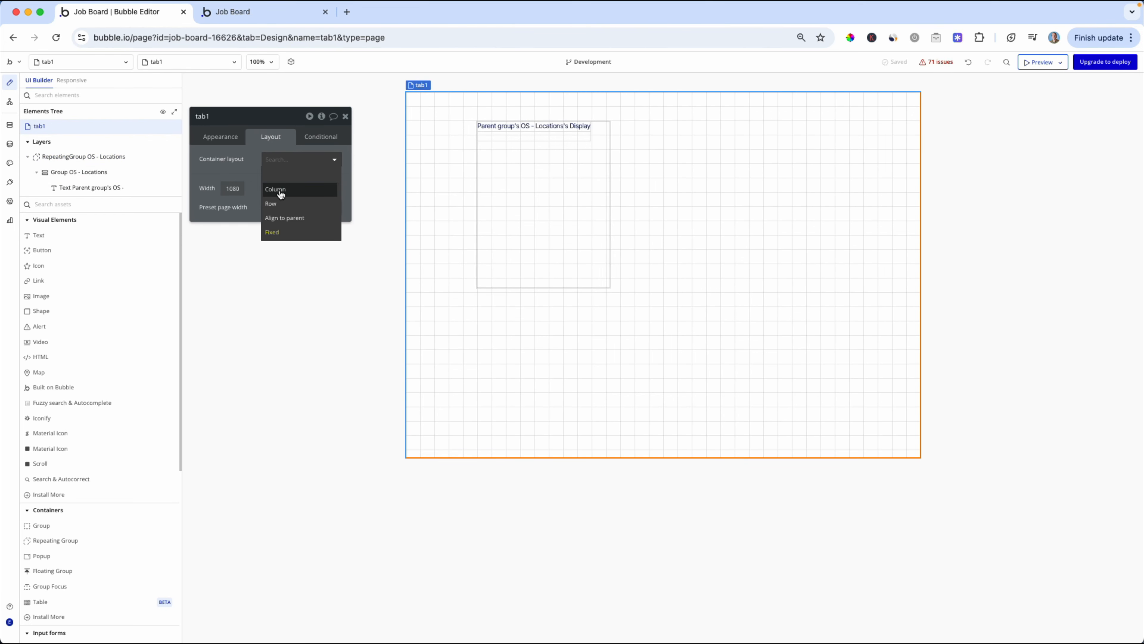
left_click(281, 190)
Step: Set the container layout of the group inside the repeating group to Row
left_click(464, 184)
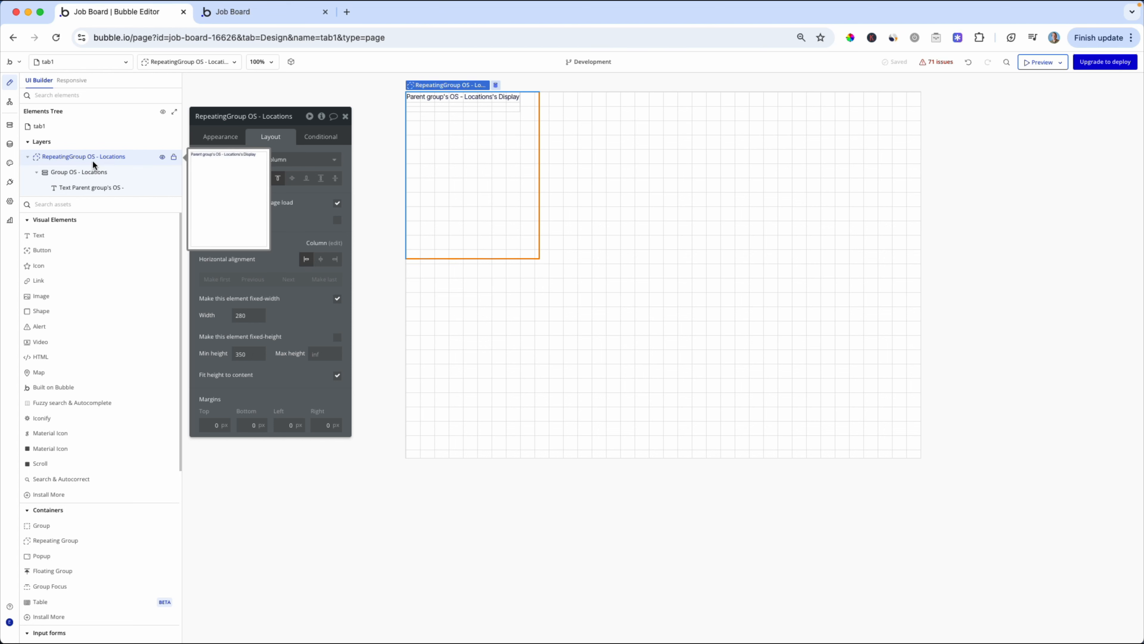
left_click(103, 173)
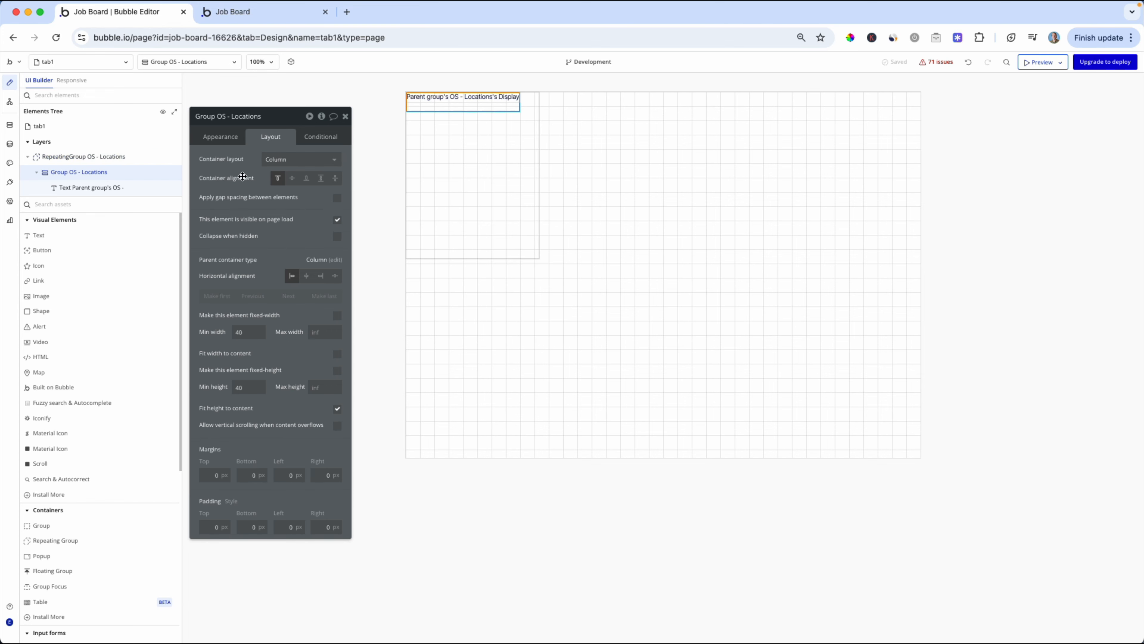
left_click(280, 168)
left_click(283, 201)
Step: Reload the page preview to check how the locations line up in one row, and return to the editor
key("super+2")
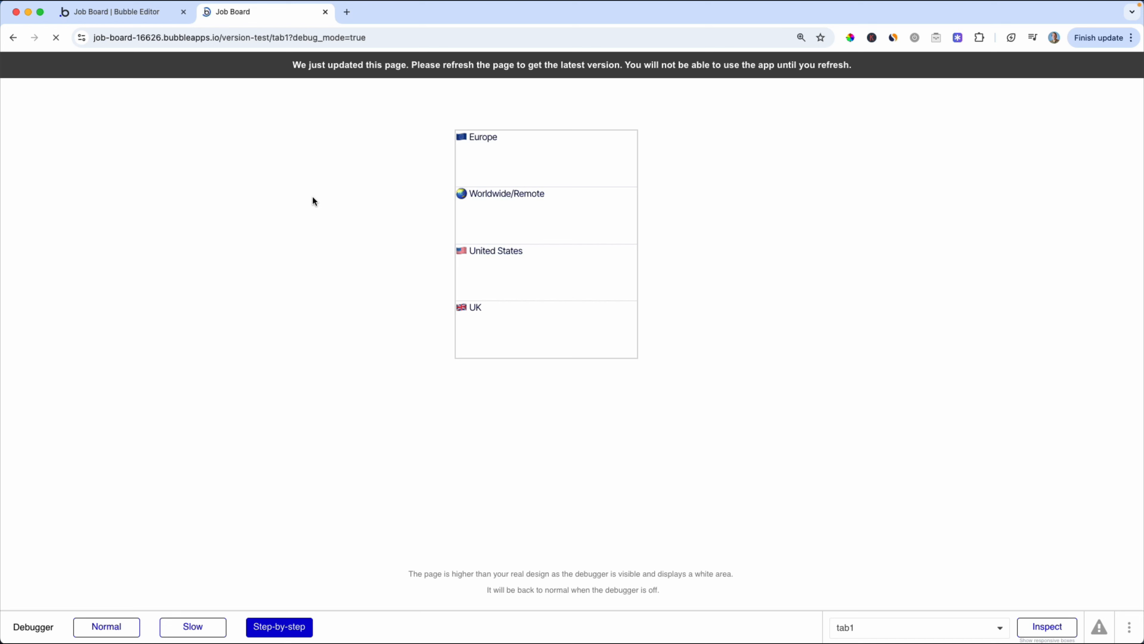
left_click(170, 177)
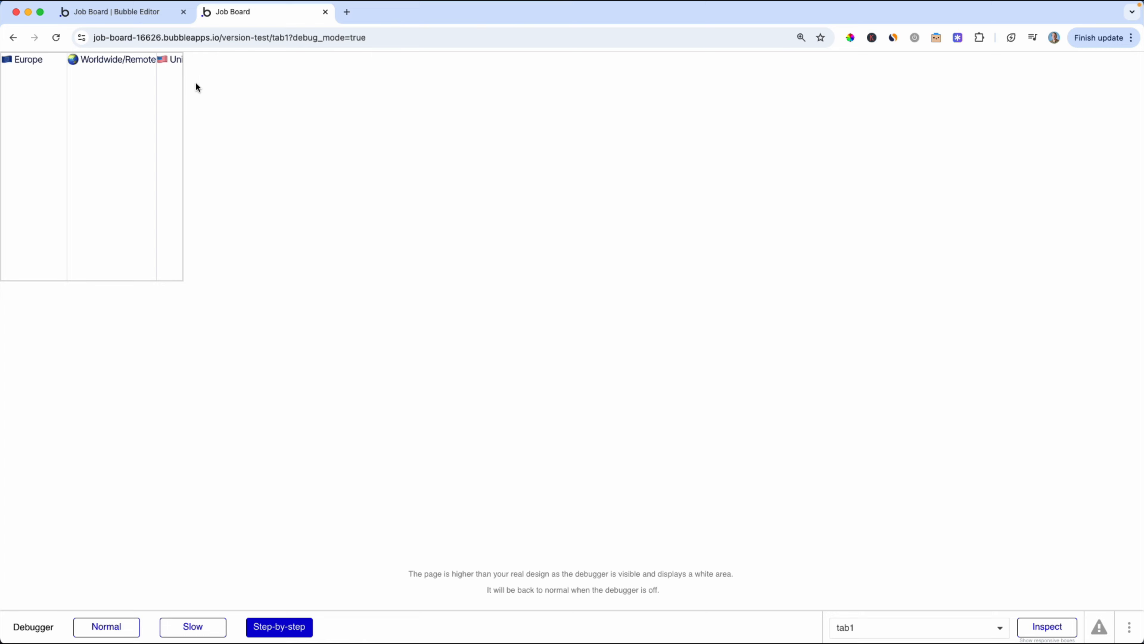
key("ctrl+shift+Tab")
left_click_drag(278, 119, 310, 180)
key("ctrl+Tab")
key("ctrl+shift+Tab")
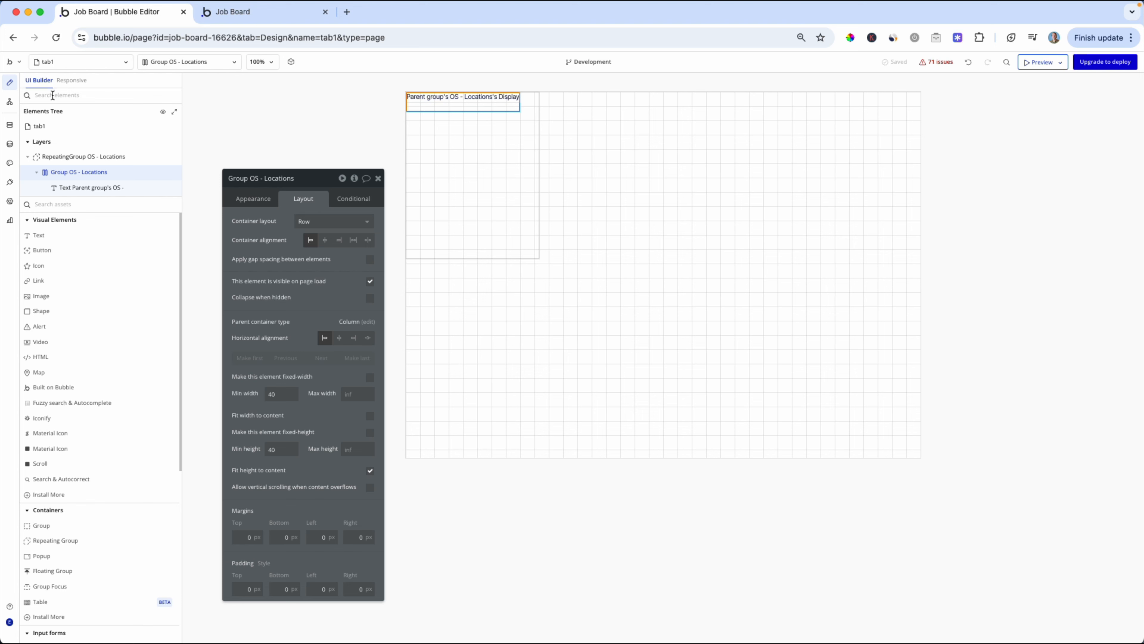
Step: Set the repeating group's minimum height to 0
left_click(91, 186)
left_click(93, 172)
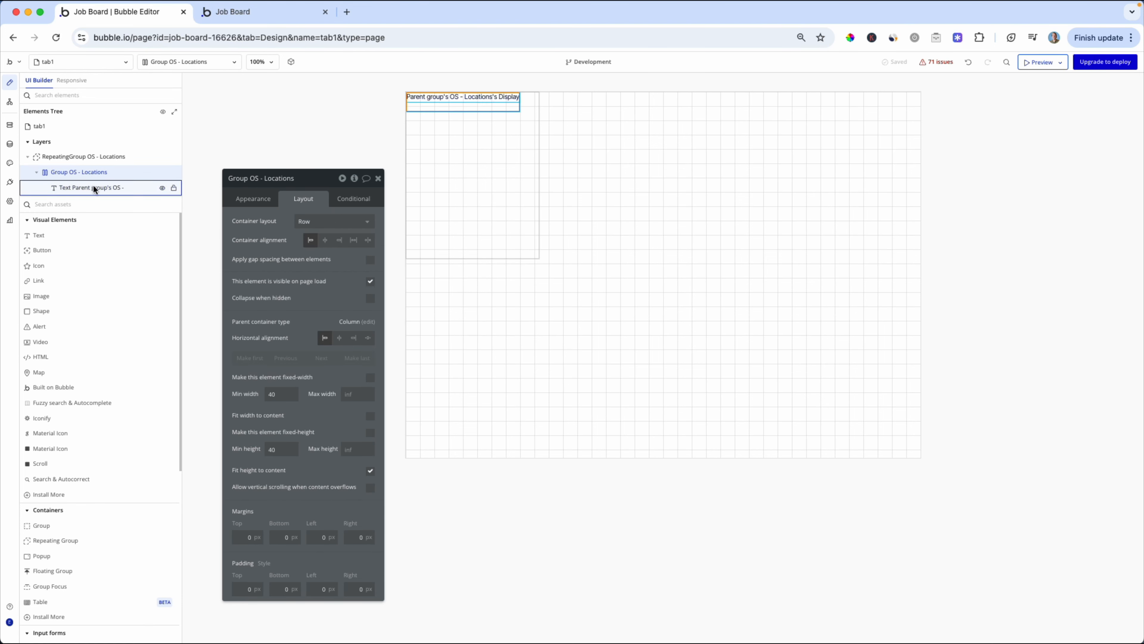
left_click(85, 159)
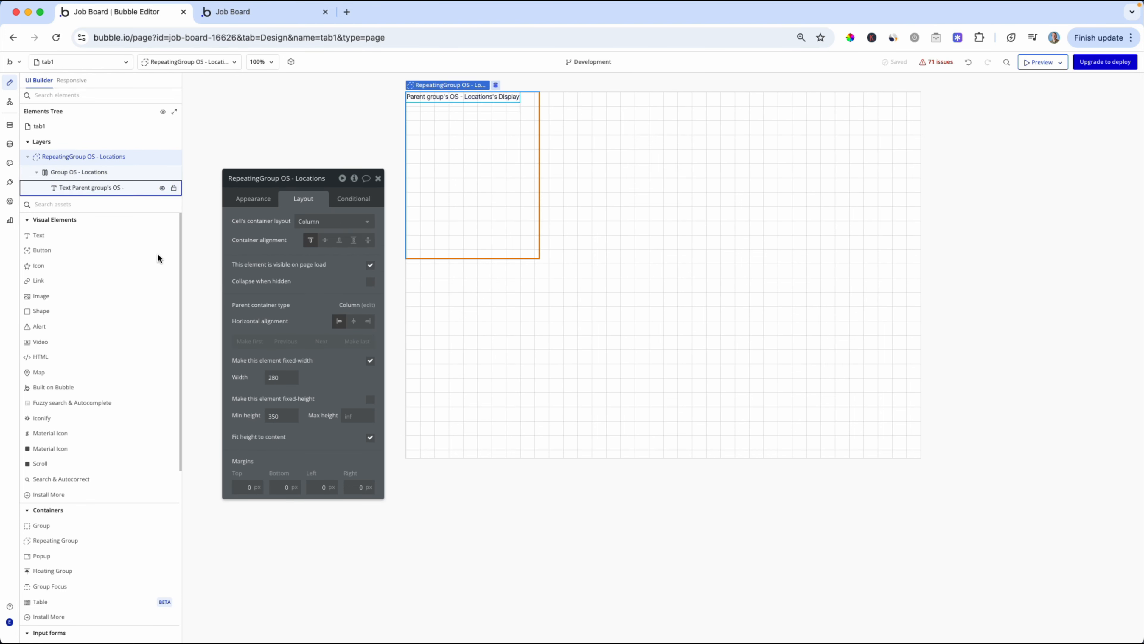
type("0")
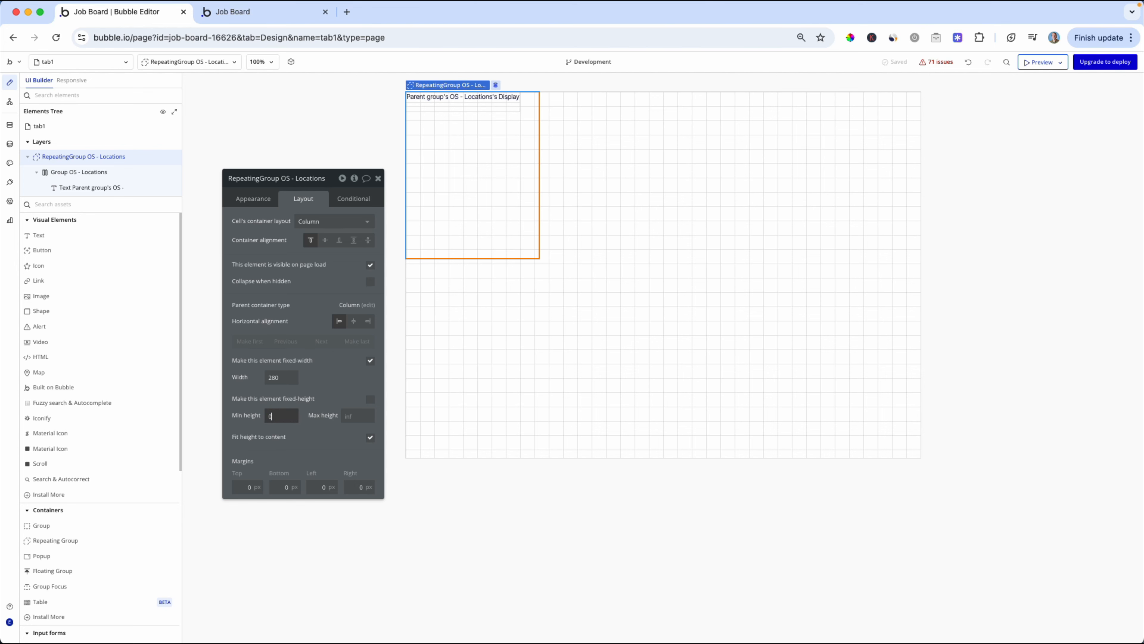
key("ctrl+Tab")
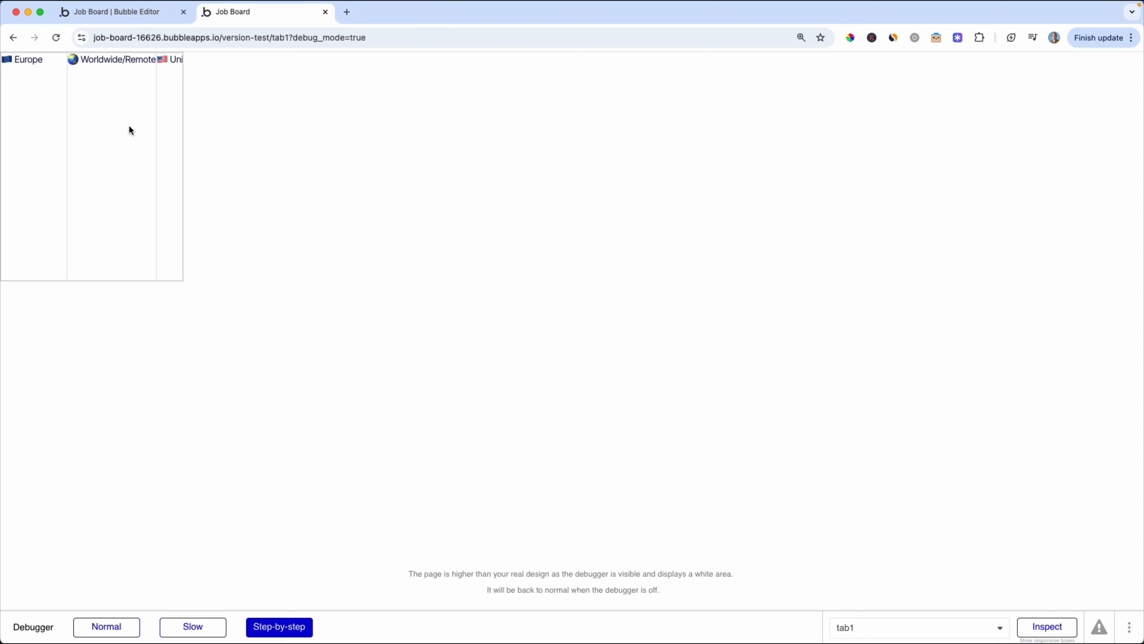
key("ctrl+shift+Tab")
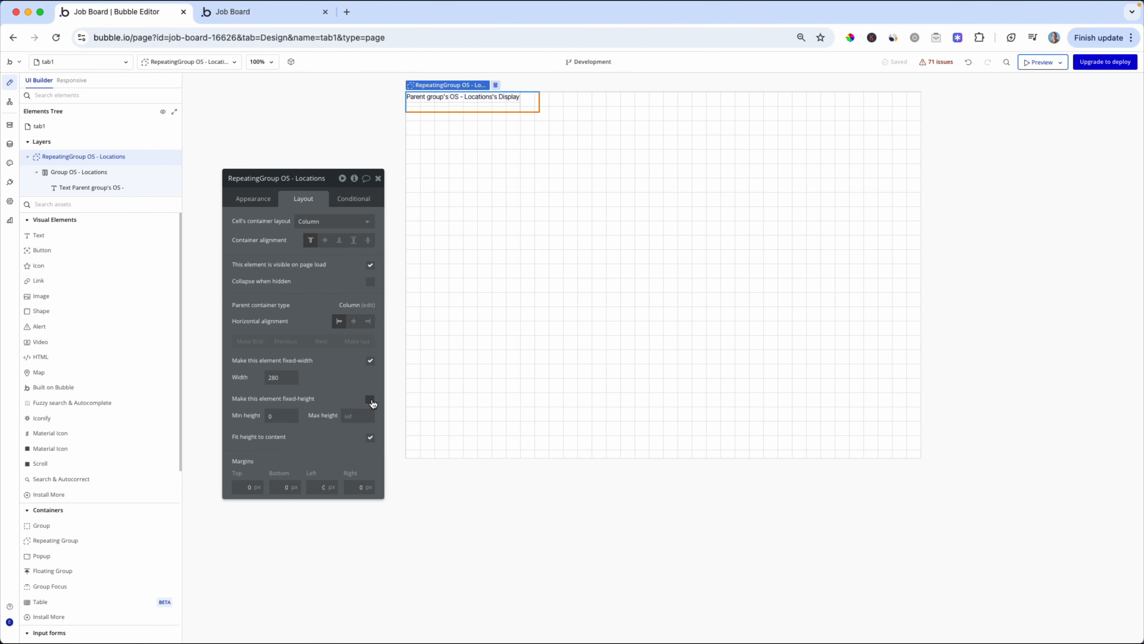
type("0")
left_click(320, 397)
Step: Reload the page preview to check the repeating group's reduced height, and return to the editor
key("ctrl+Tab")
key("super+r")
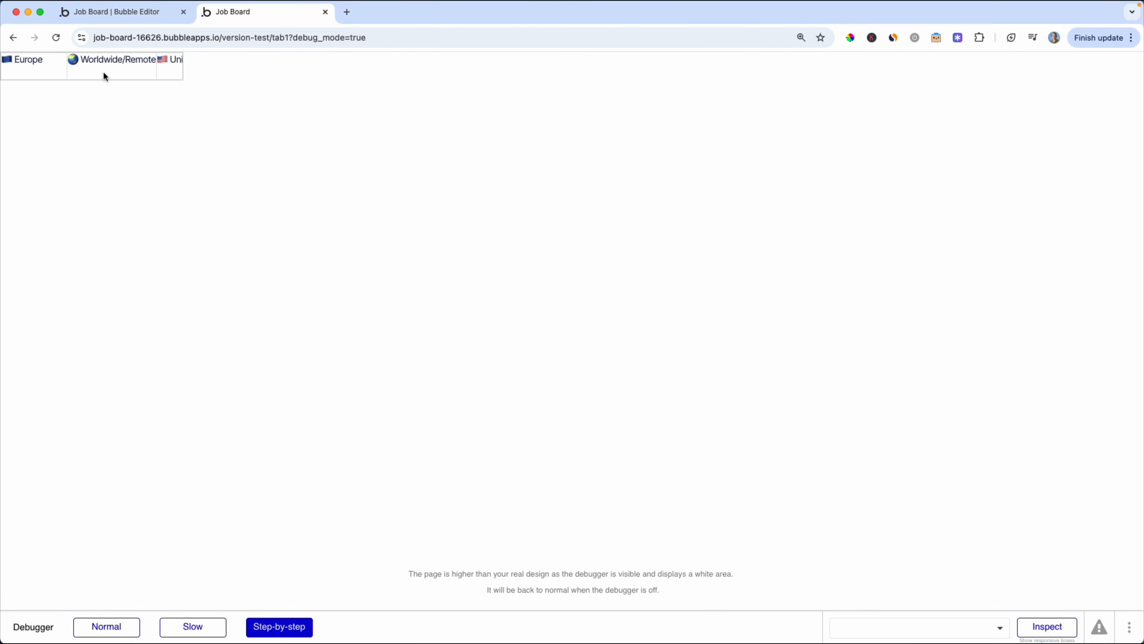
key("ctrl+shift+Tab")
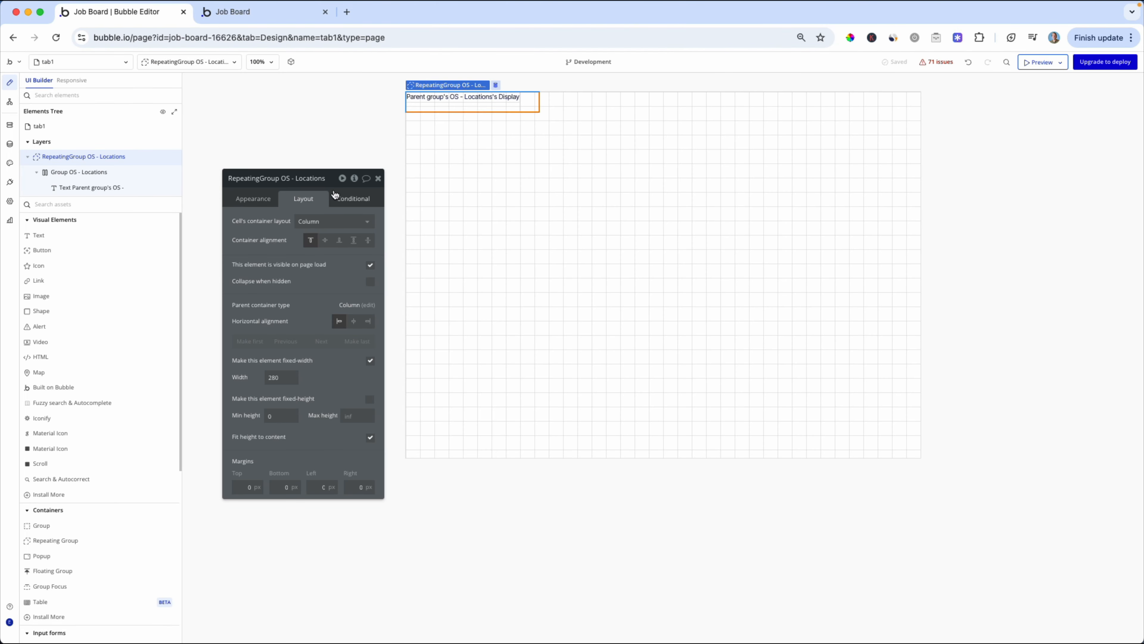
Step: Center the tab1 page's content vertically and set the repeating group's horizontal alignment to center
left_click(324, 242)
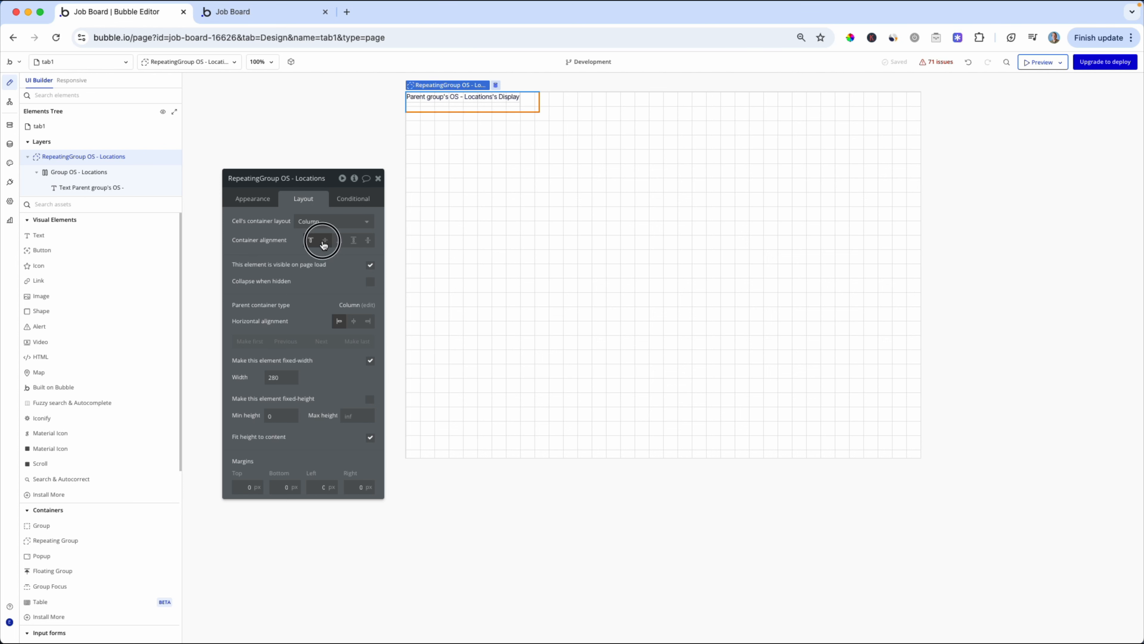
left_click(539, 117)
left_click(535, 108)
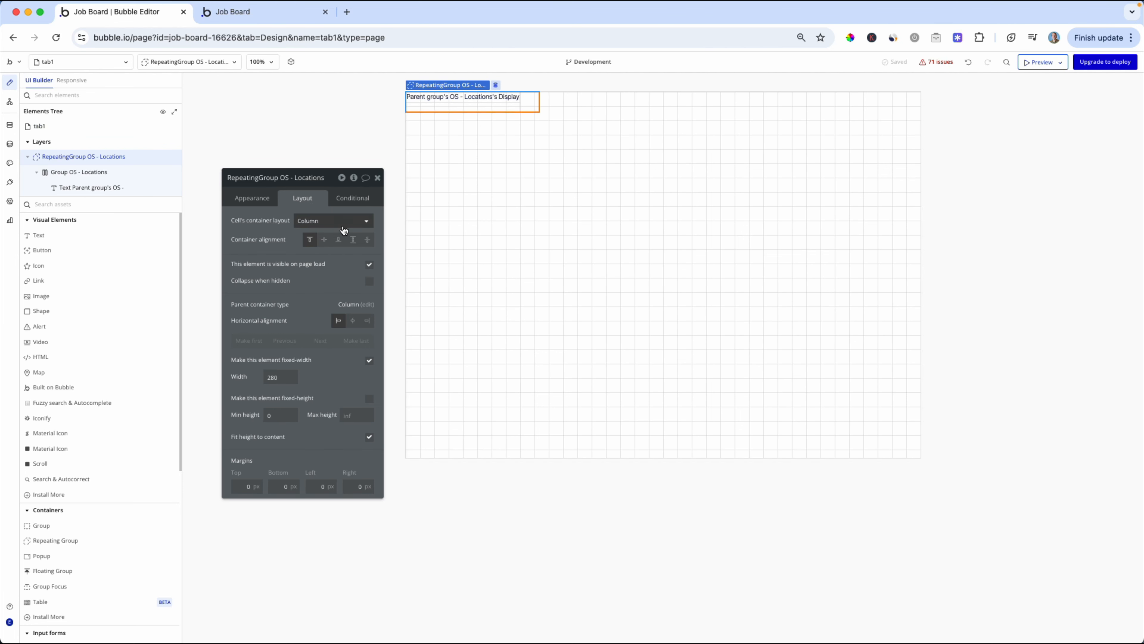
left_click(523, 181)
left_click(324, 240)
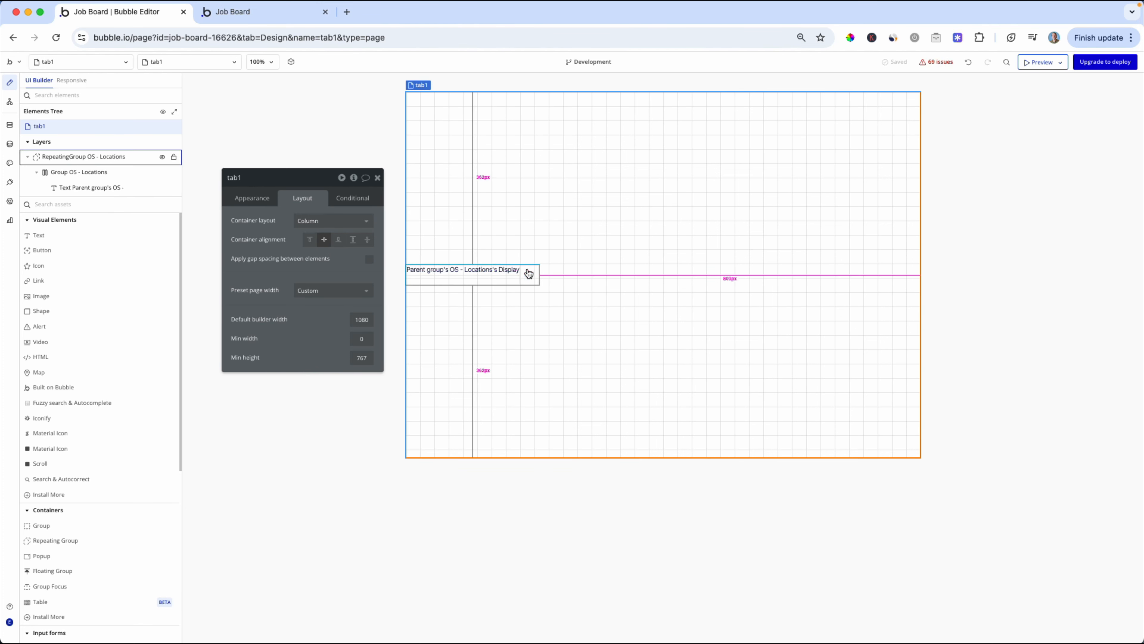
left_click(522, 271)
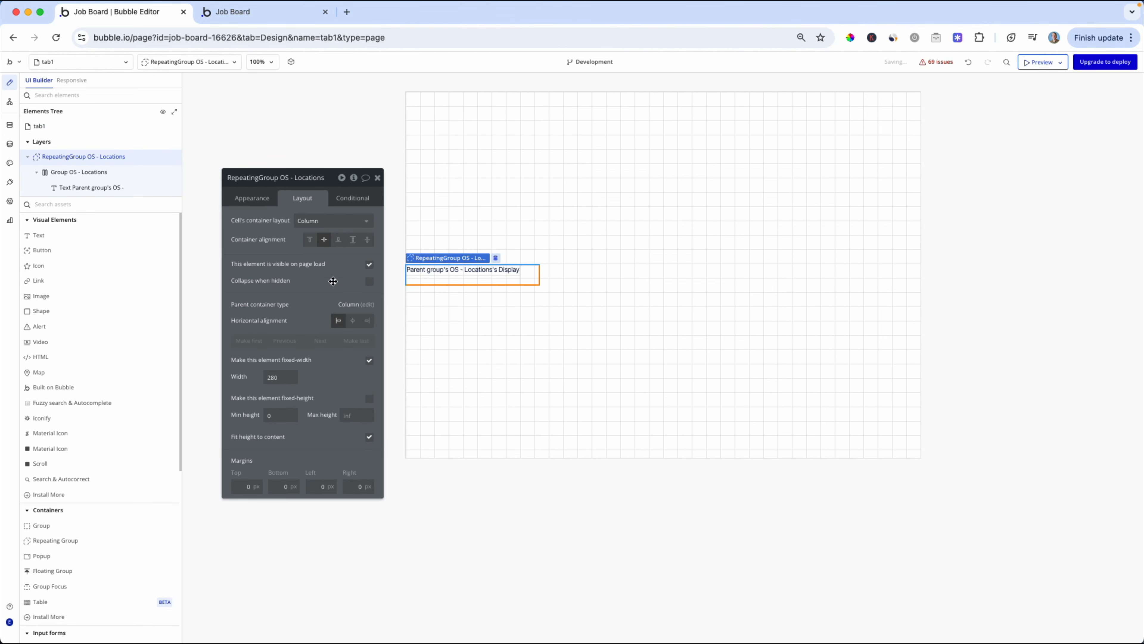
left_click(353, 320)
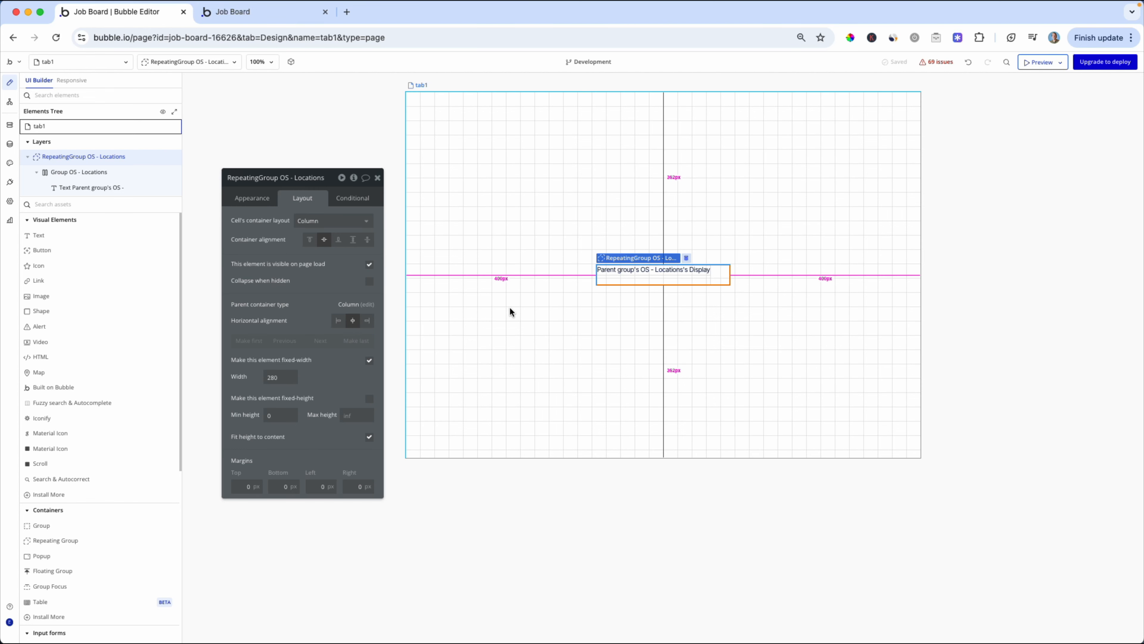
Step: Reload the page preview, scroll sideways through the repeating group's locations to examine the horizontal scrolling, and return to the editor
key("ctrl+Tab")
key("super+r")
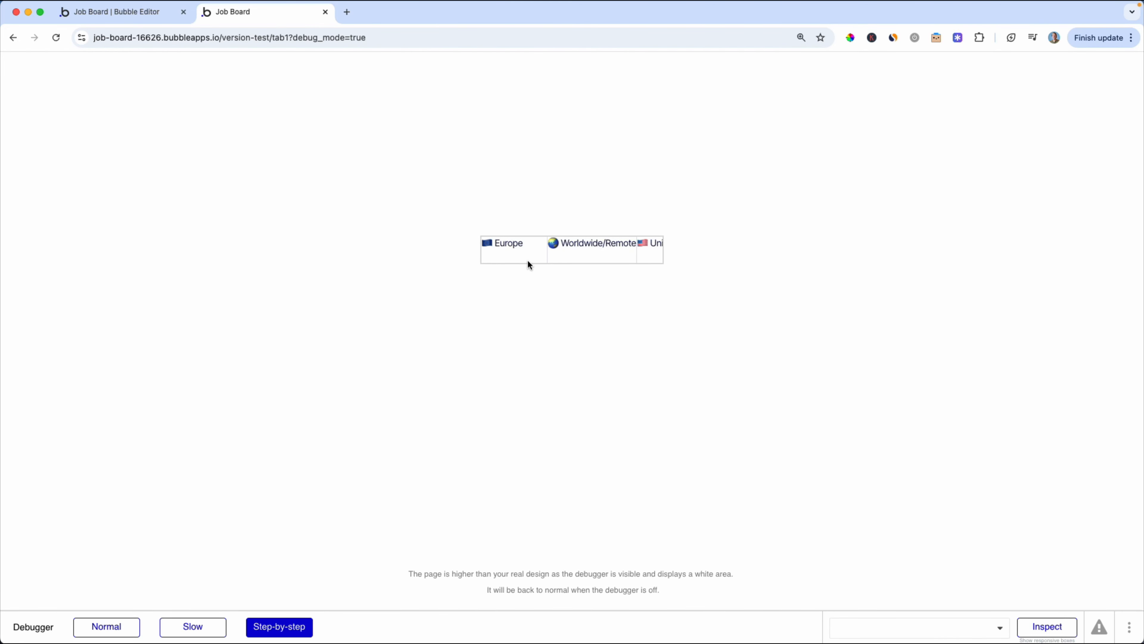
scroll(521, 258, "right", 2)
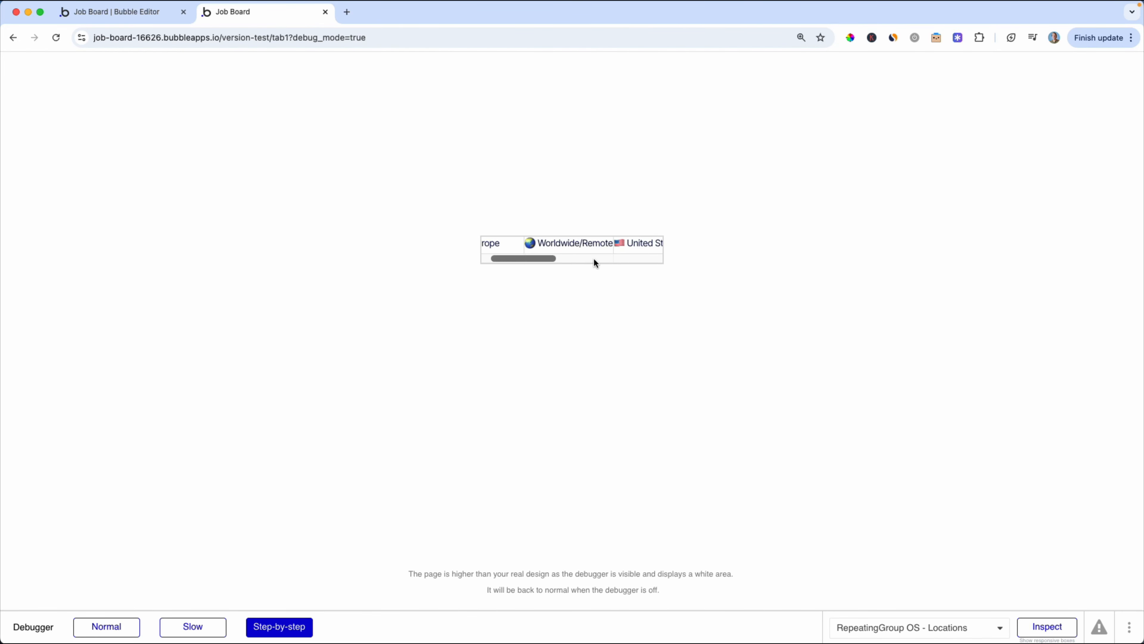
scroll(594, 259, "right", 3)
scroll(578, 260, "right", 3)
scroll(578, 260, "left", 3)
scroll(577, 260, "left", 2)
scroll(577, 260, "right", 5)
scroll(577, 261, "right", 2)
scroll(574, 260, "left", 5)
scroll(574, 261, "right", 1)
scroll(573, 261, "right", 1)
scroll(575, 261, "right", 1)
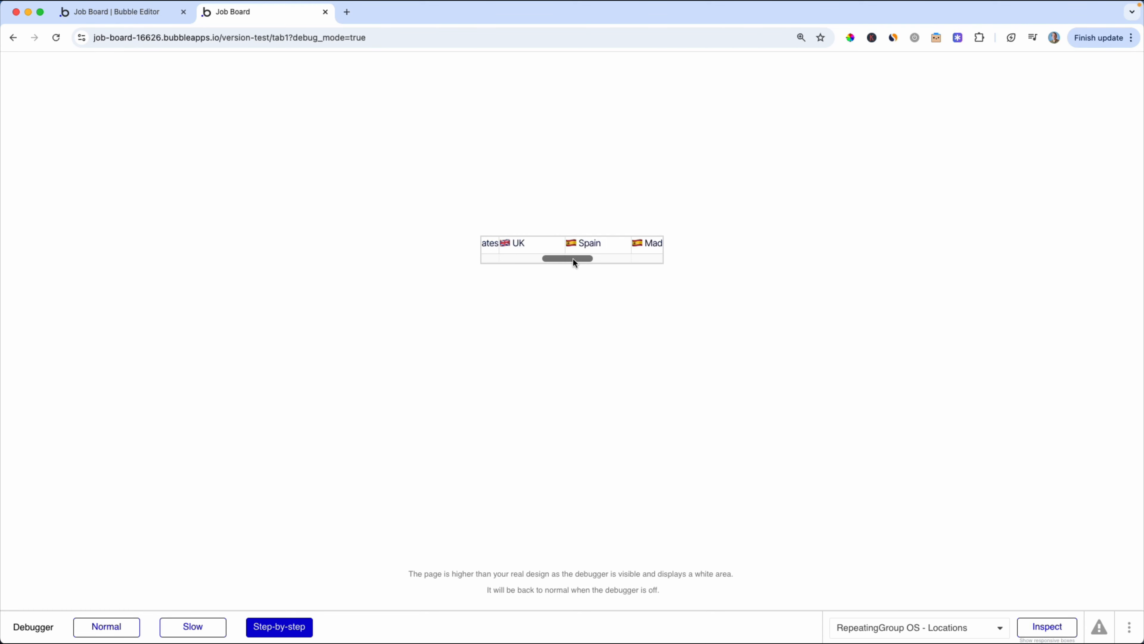
scroll(574, 262, "left", 1)
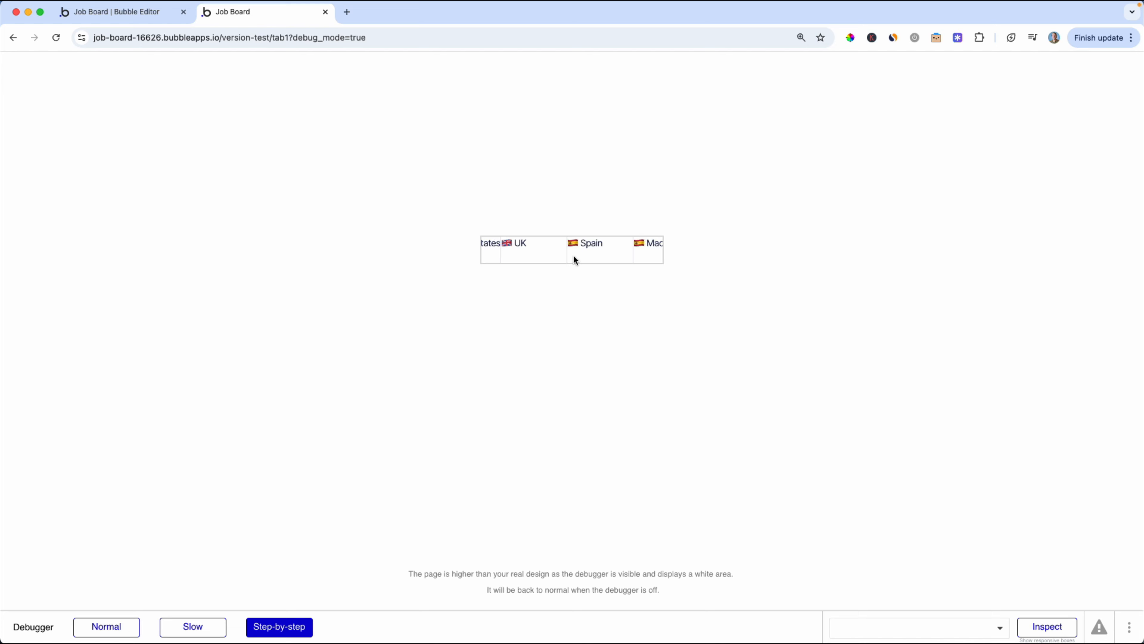
scroll(574, 258, "left", 5)
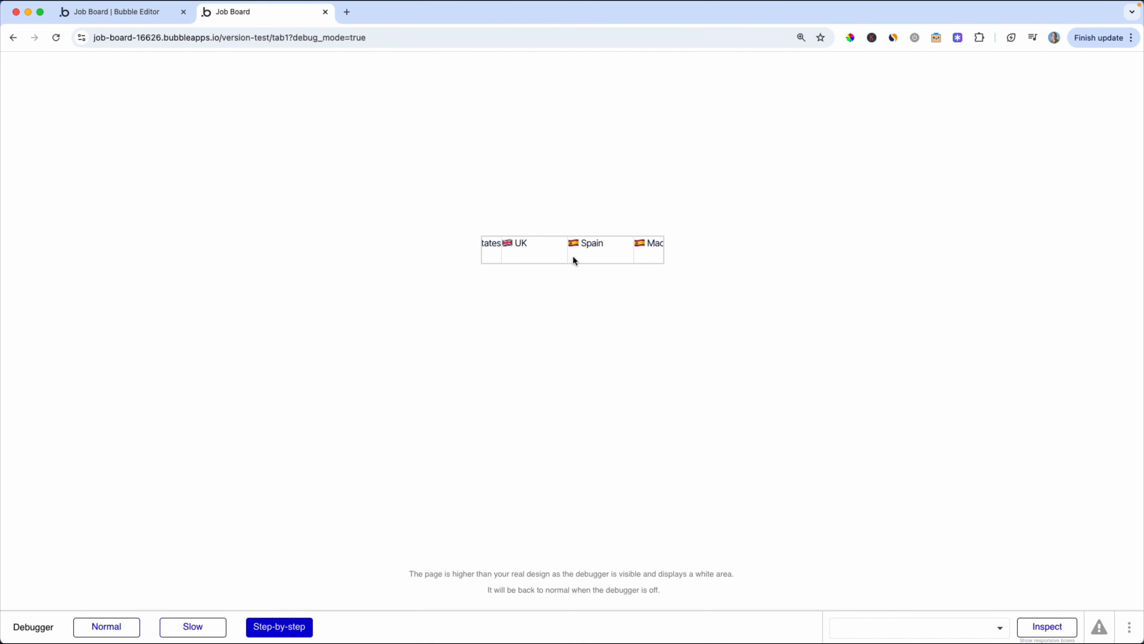
scroll(574, 260, "right", 8)
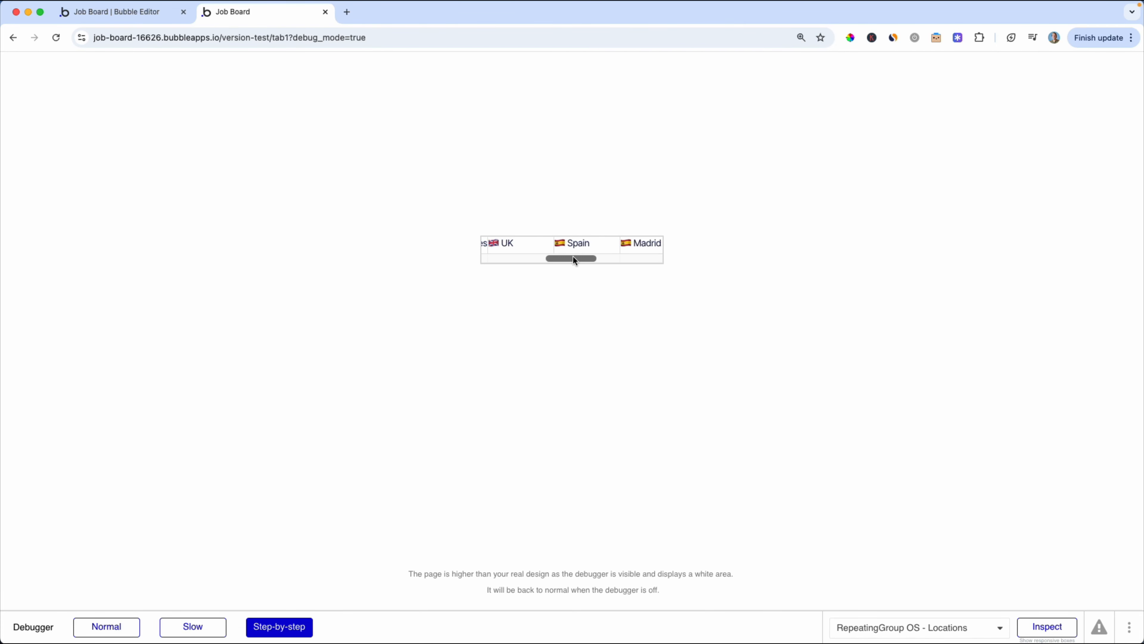
scroll(574, 260, "left", 8)
scroll(574, 260, "right", 8)
scroll(573, 259, "left", 4)
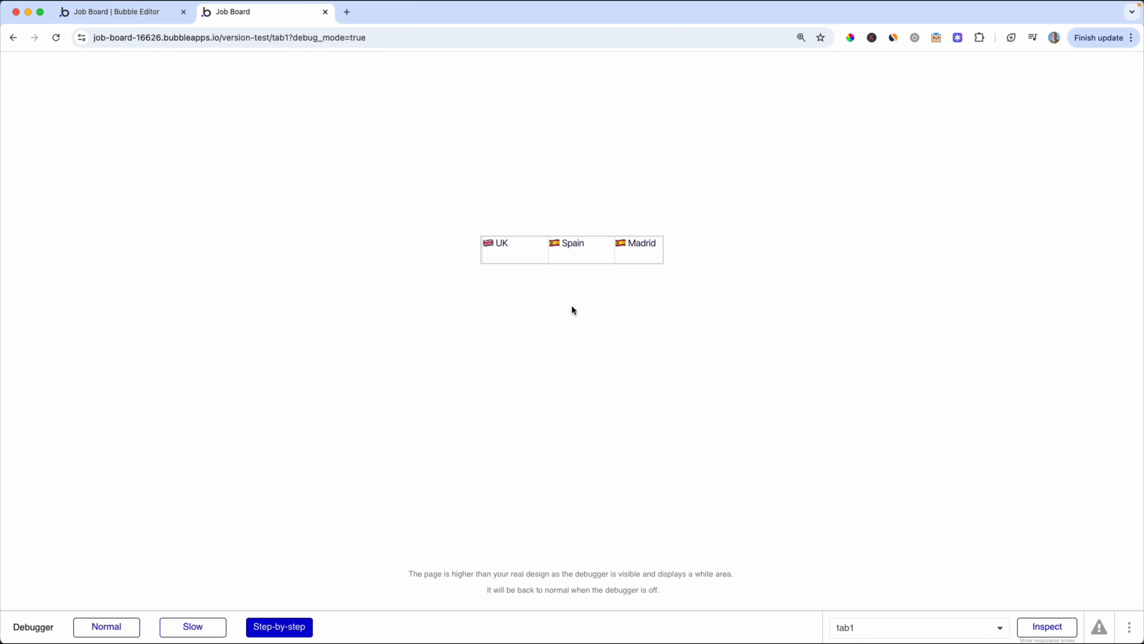
key("ctrl+shift+Tab")
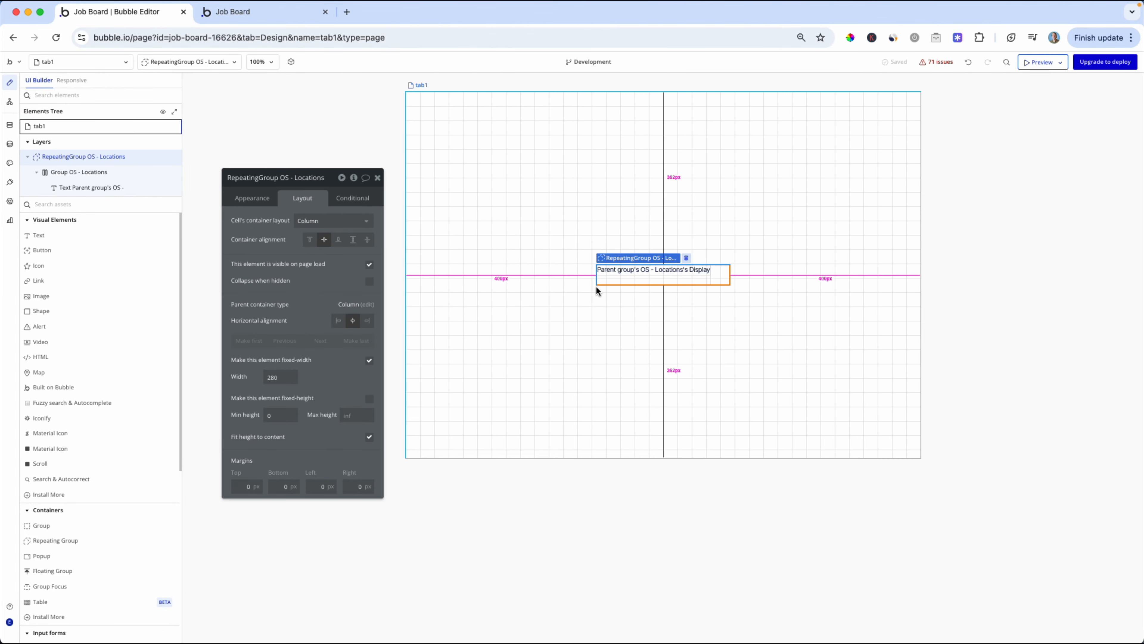
Step: Set the inner group's maximum width to 500 and the repeating group's fixed width to 600
left_click(608, 280)
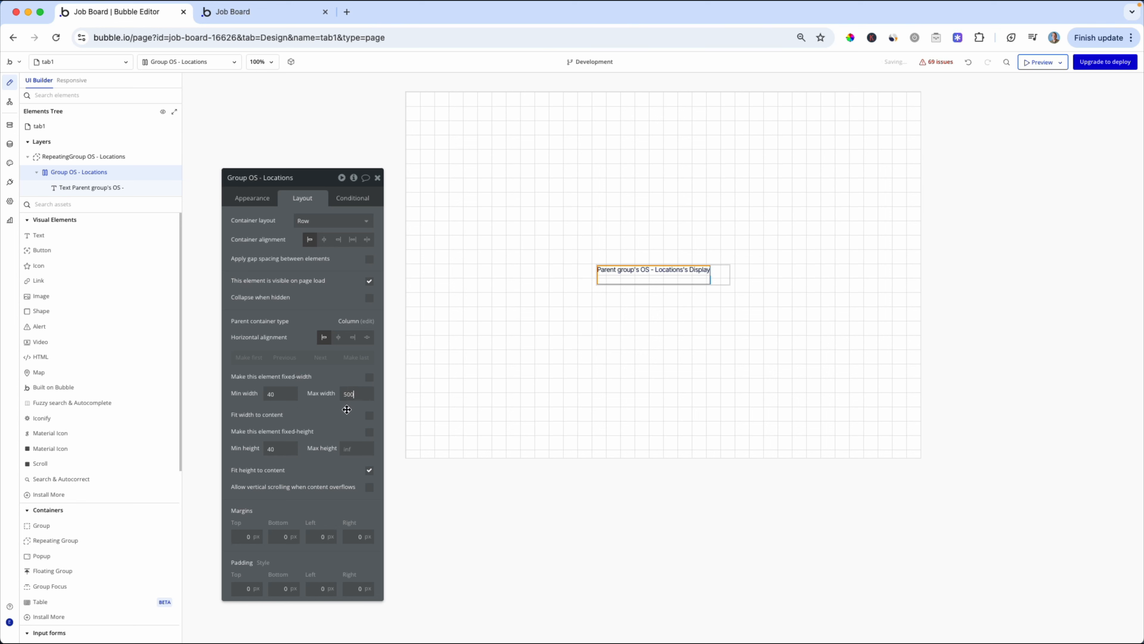
left_click(104, 154)
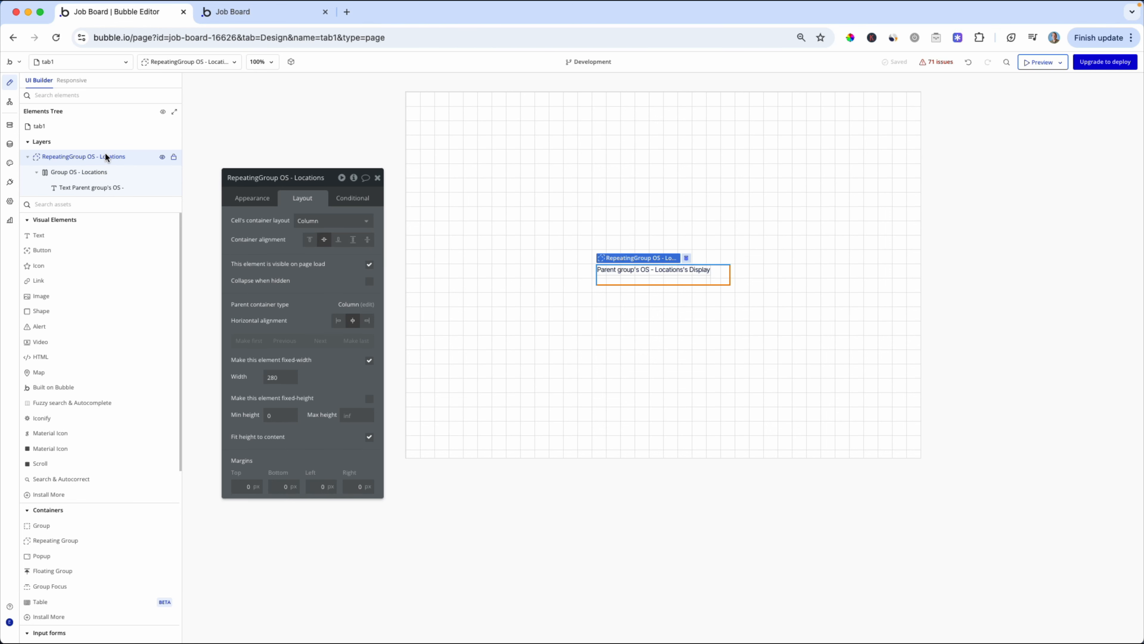
left_click(282, 377)
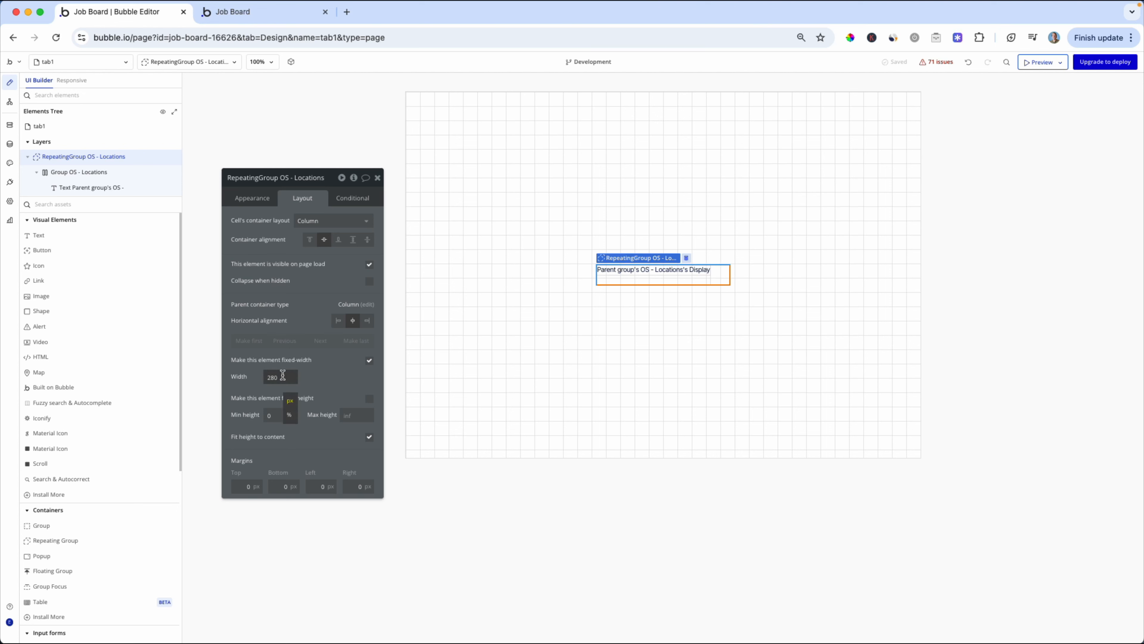
double_click(280, 376)
type("600")
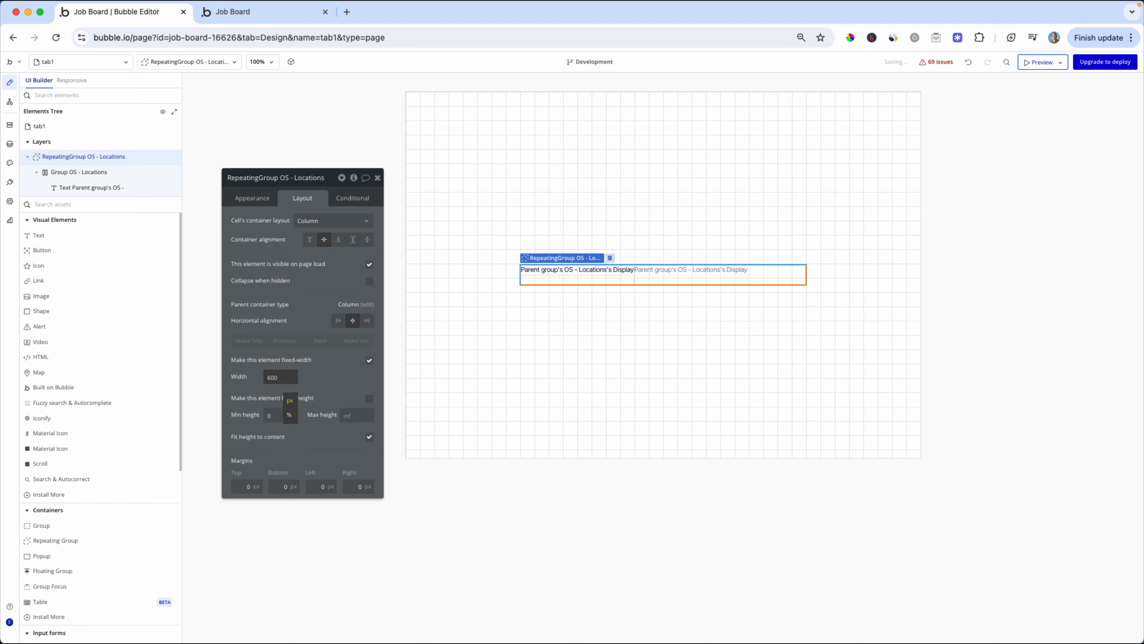
Step: Reload the page preview and scroll sideways through the locations to check the widened repeating group
key("ctrl+Tab")
key("super+r")
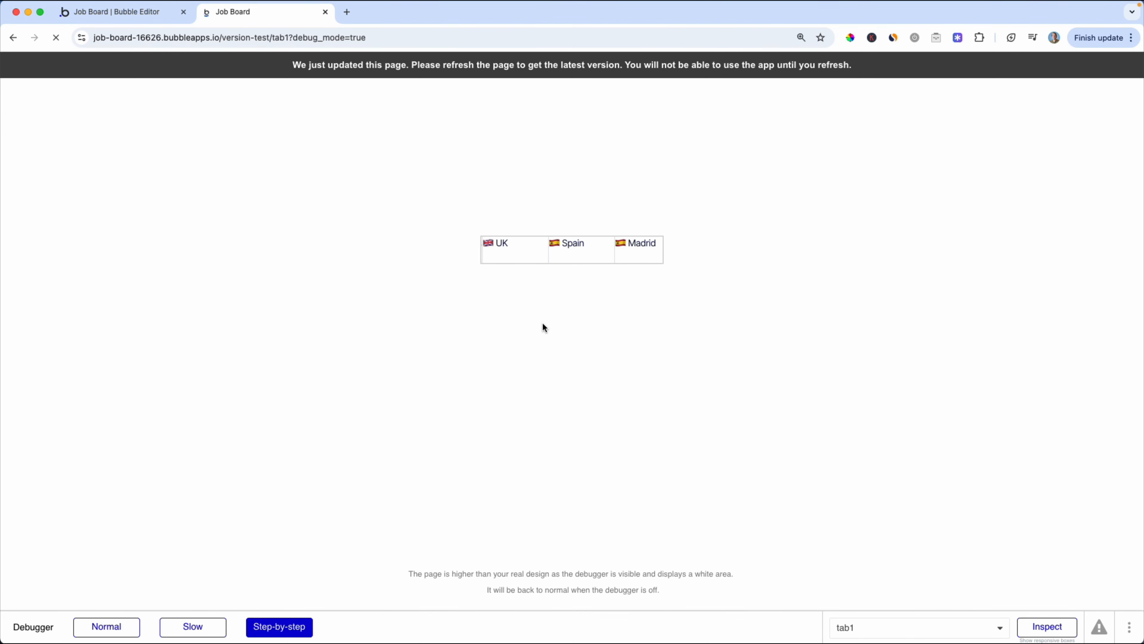
scroll(572, 251, "right", 5)
scroll(574, 250, "left", 5)
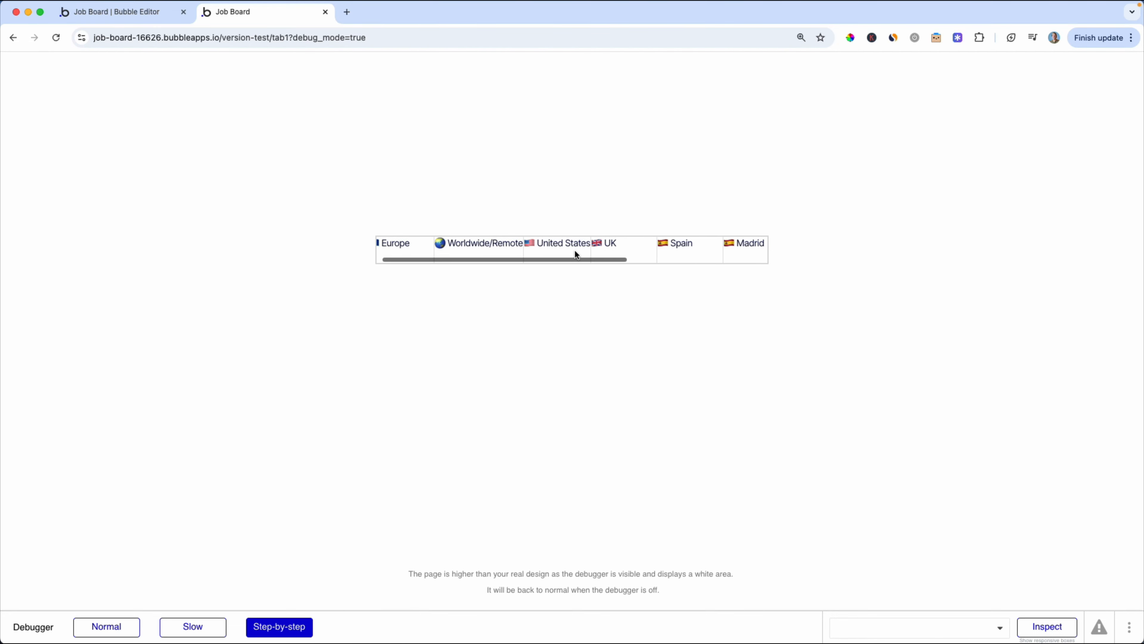
scroll(575, 252, "right", 2)
key("ctrl+shift+Tab")
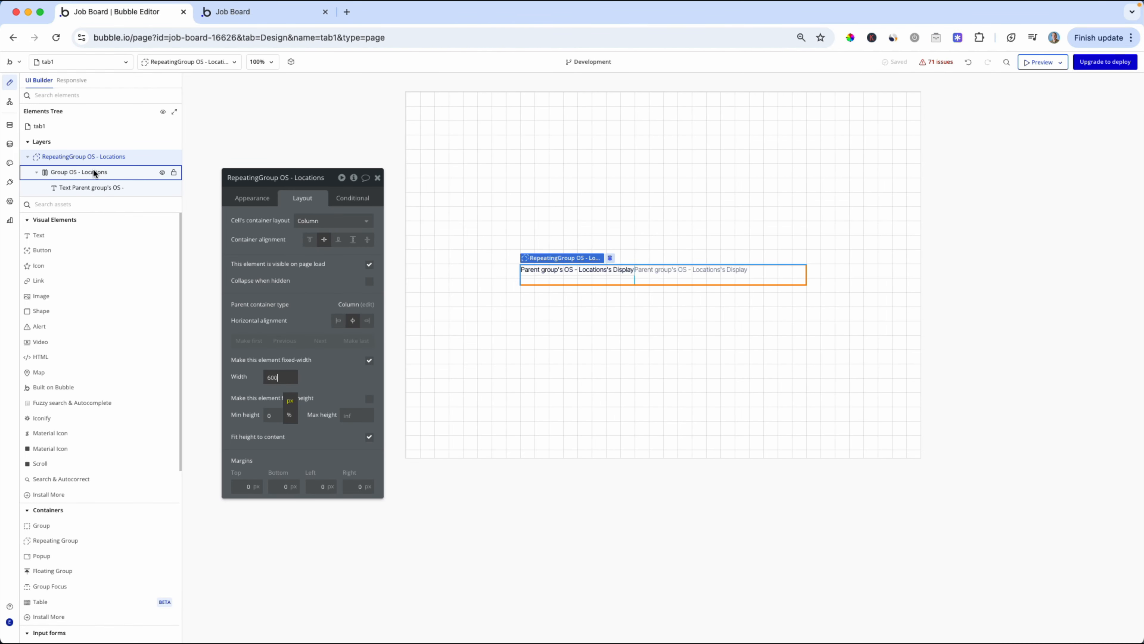
left_click(330, 366)
key("ctrl+Tab")
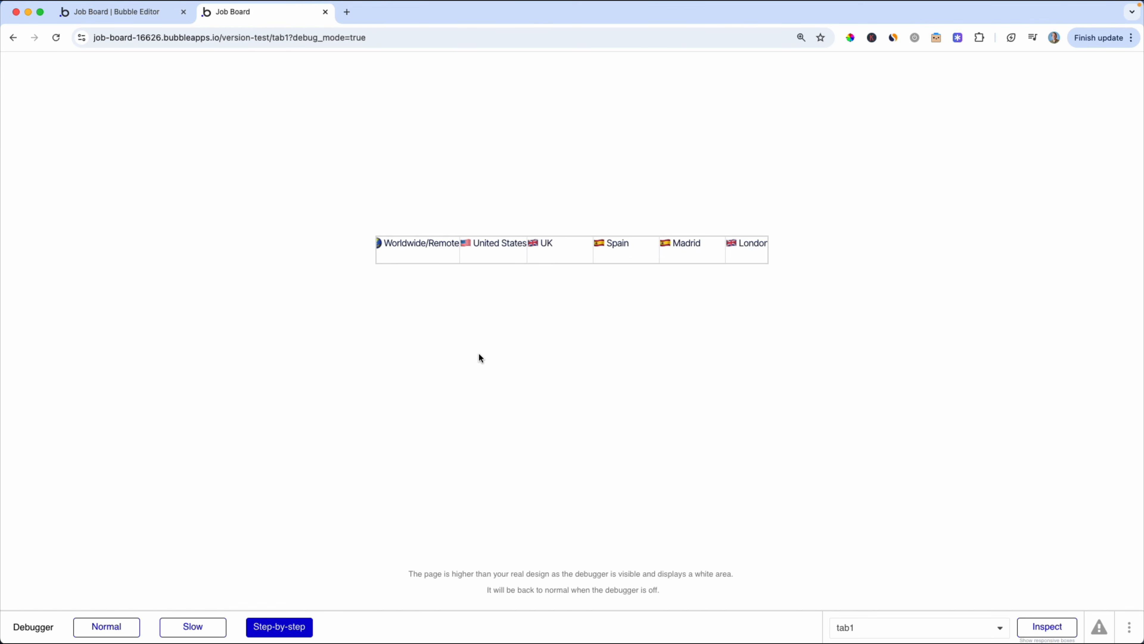
Step: Scroll the previewed locations sideways in both directions to check the repeating group, and return to the editor
scroll(539, 253, "left", 2)
scroll(539, 251, "right", 3)
scroll(527, 252, "left", 4)
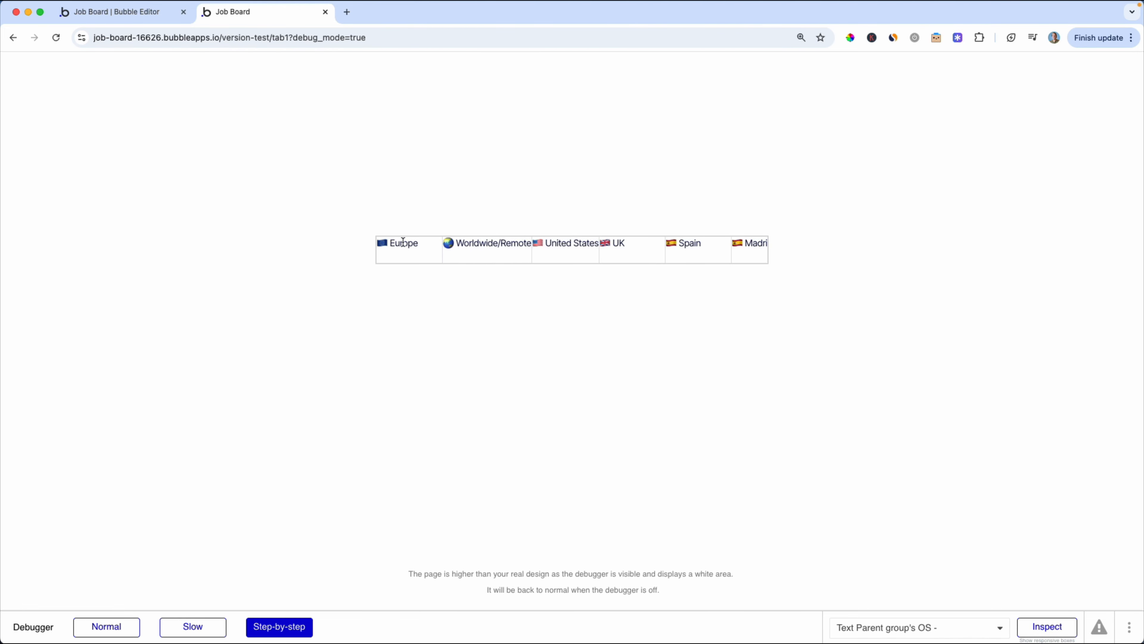
key("ctrl+shift+Tab")
Step: Create a custom state named CS-Location-Demonstatioon of type OS - Locations on the tab1 page
left_click(575, 310)
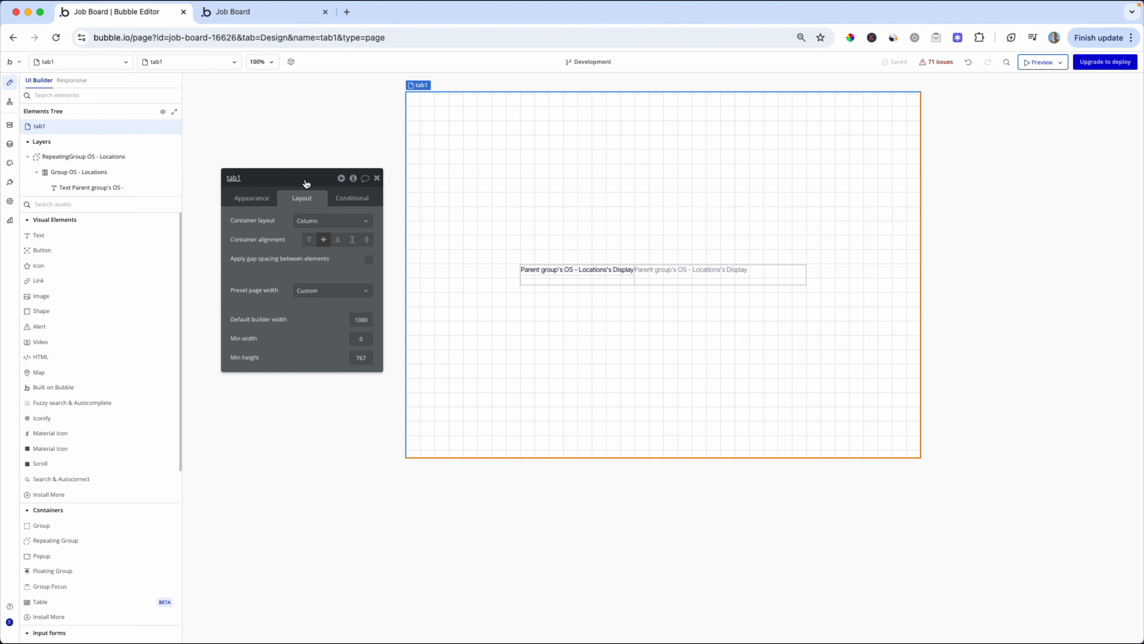
left_click_drag(308, 183, 305, 191)
left_click(350, 186)
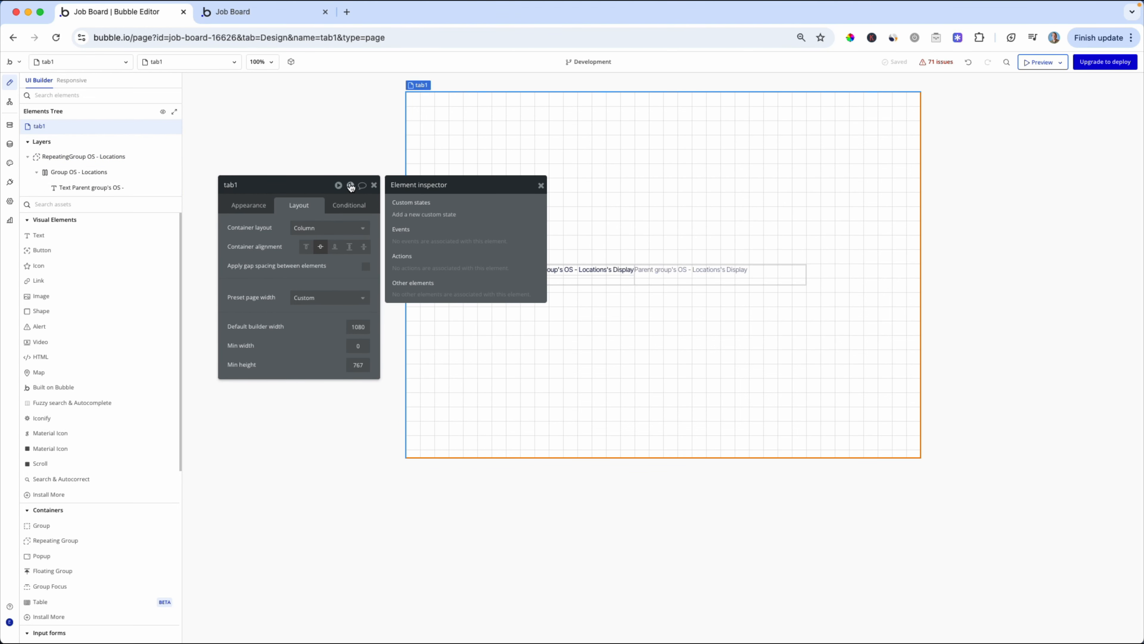
left_click(417, 215)
type("cation-Demonstatioon")
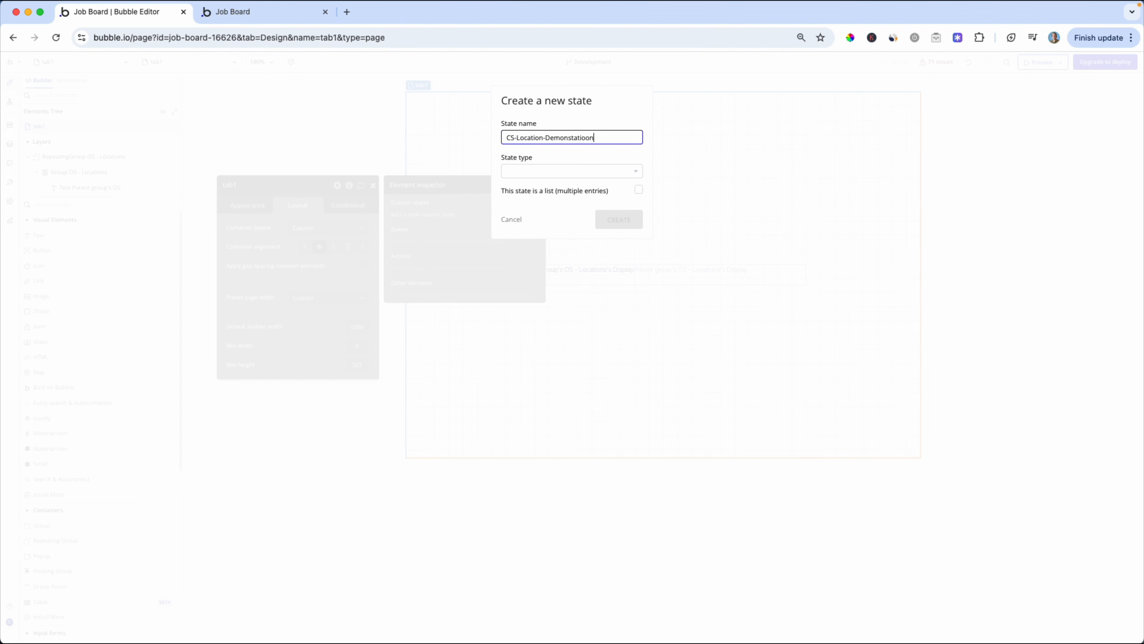
left_click(527, 174)
left_click(532, 252)
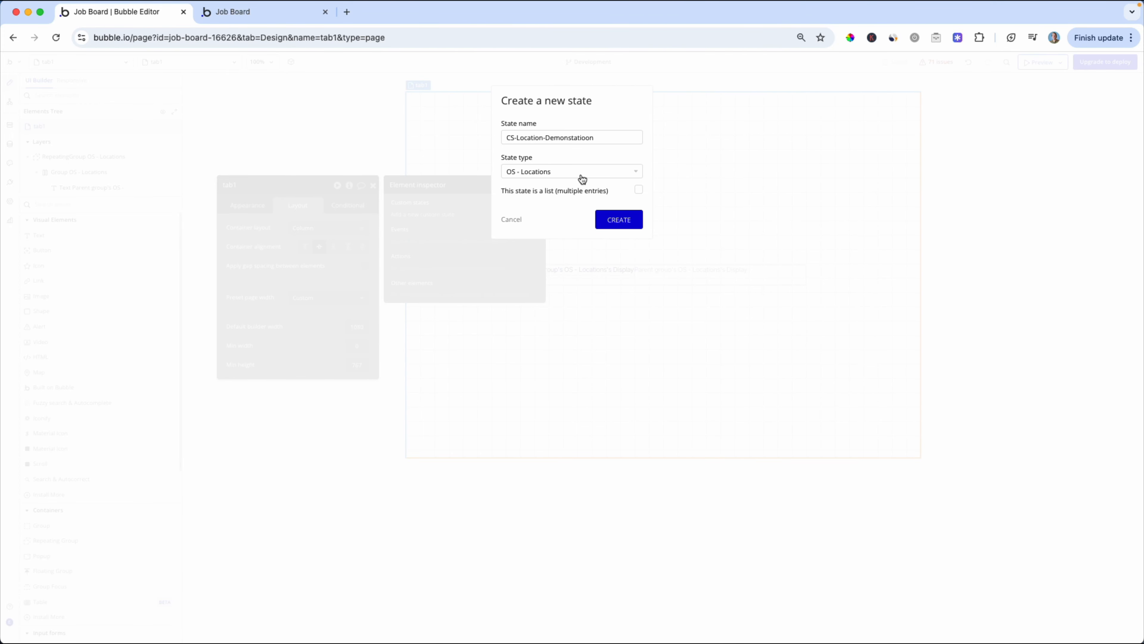
left_click(613, 221)
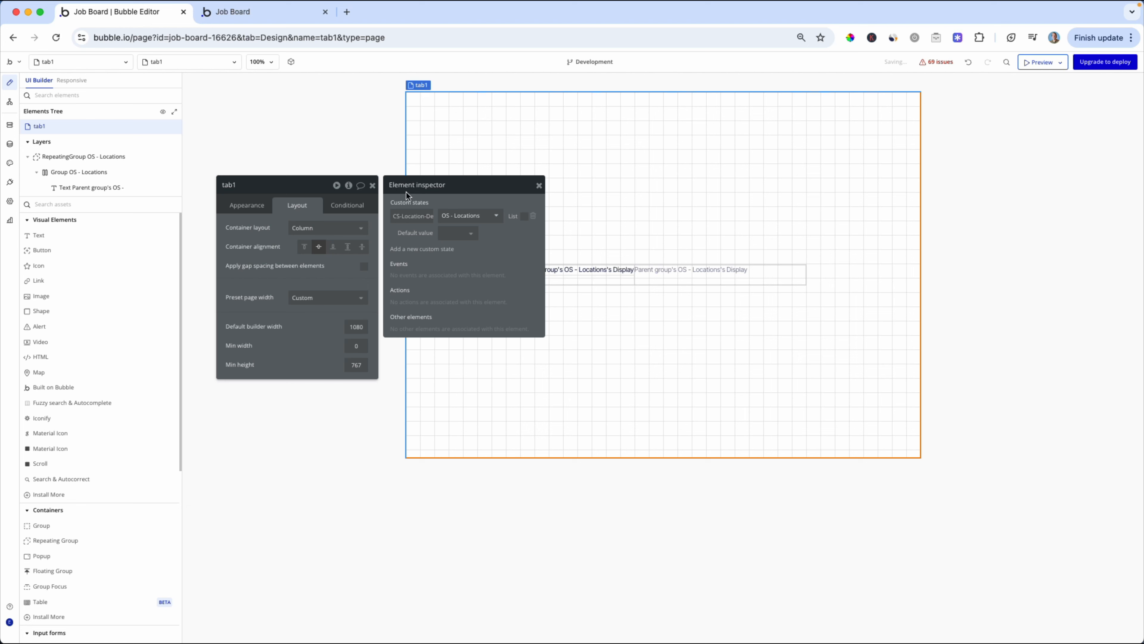
left_click(372, 185)
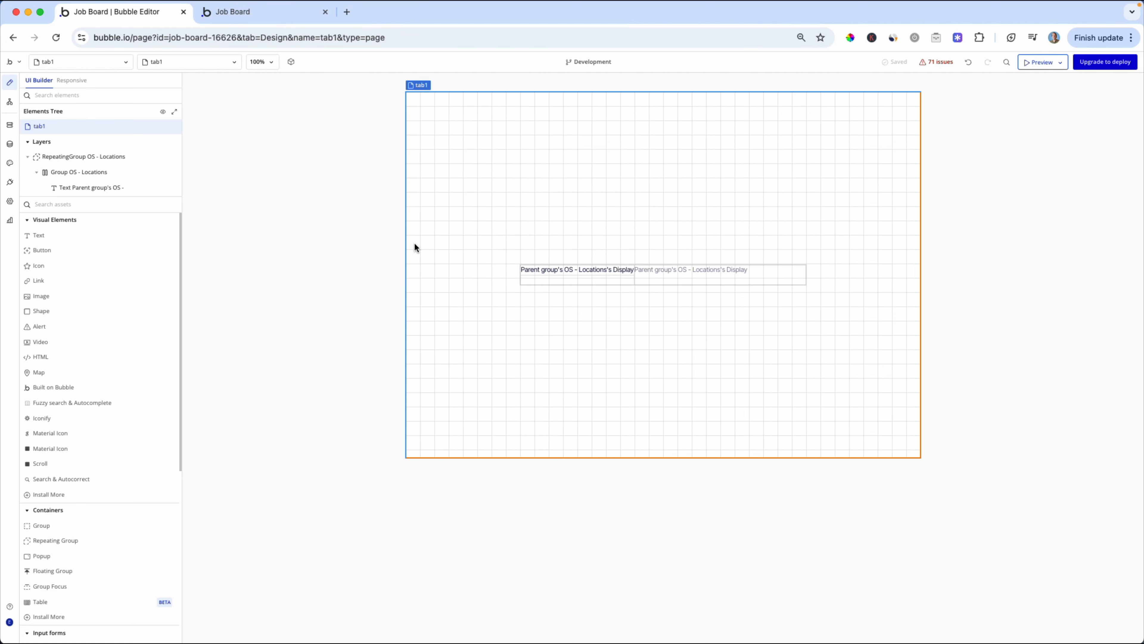
Step: Add a click workflow to Group OS - Locations inside the repeating group
left_click(619, 276)
left_click(608, 279)
left_click(676, 283)
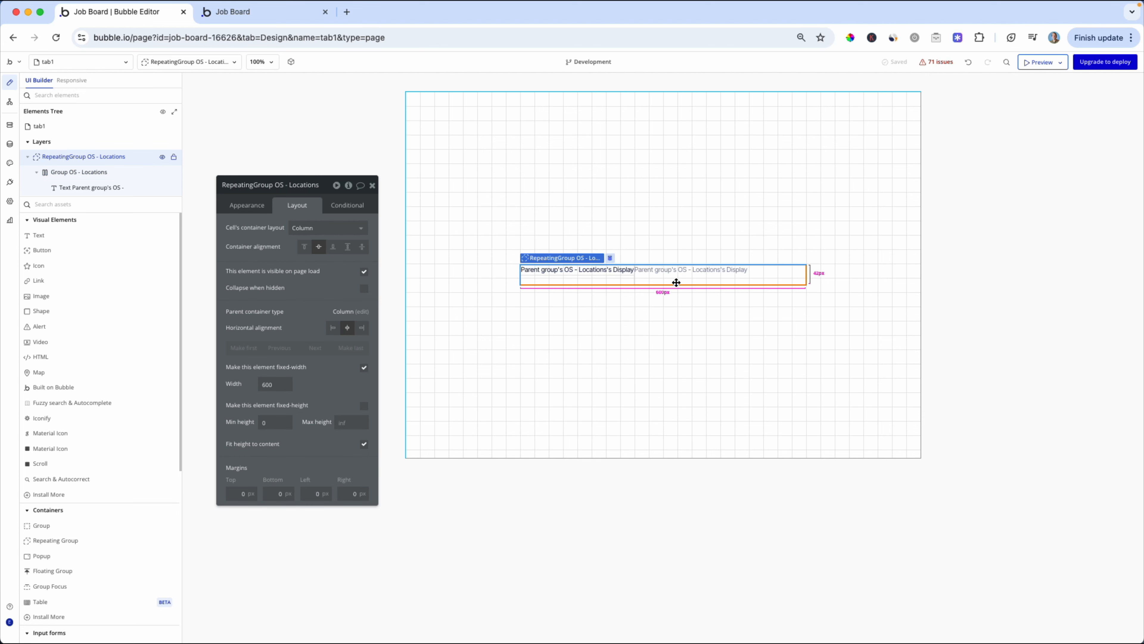
left_click(84, 172)
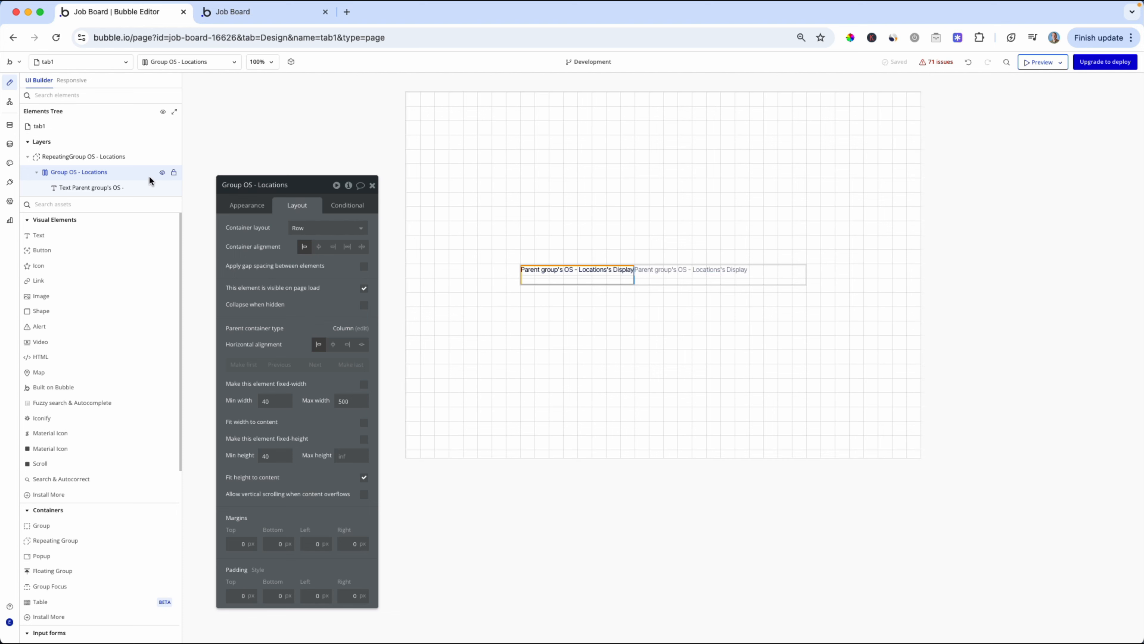
left_click(76, 157)
left_click(72, 171)
left_click(242, 200)
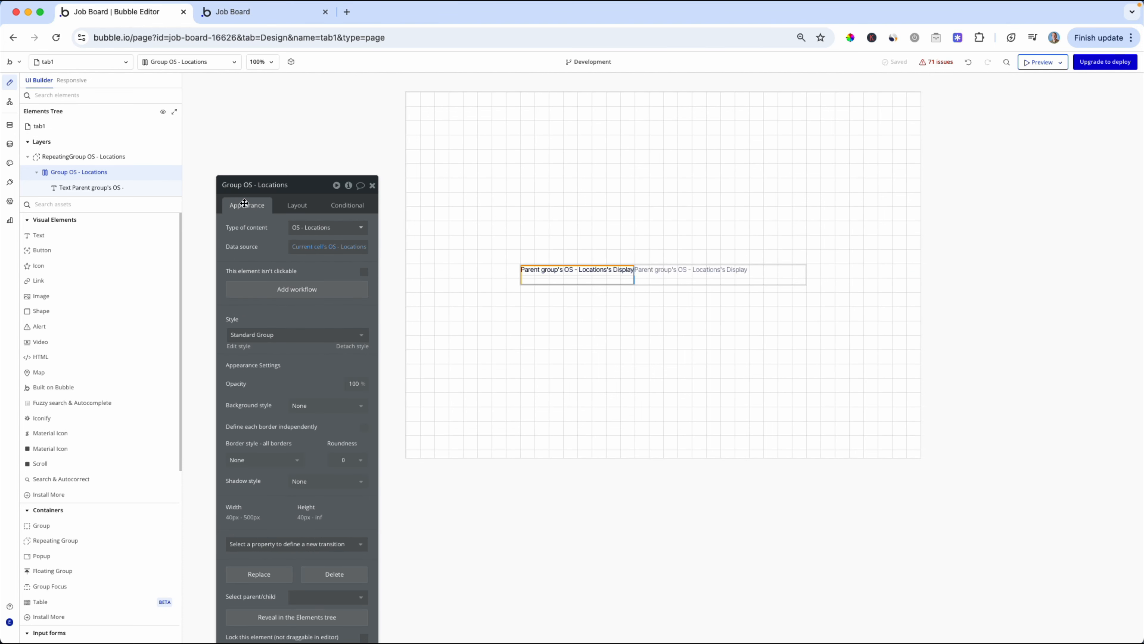
left_click(290, 289)
left_click(82, 113)
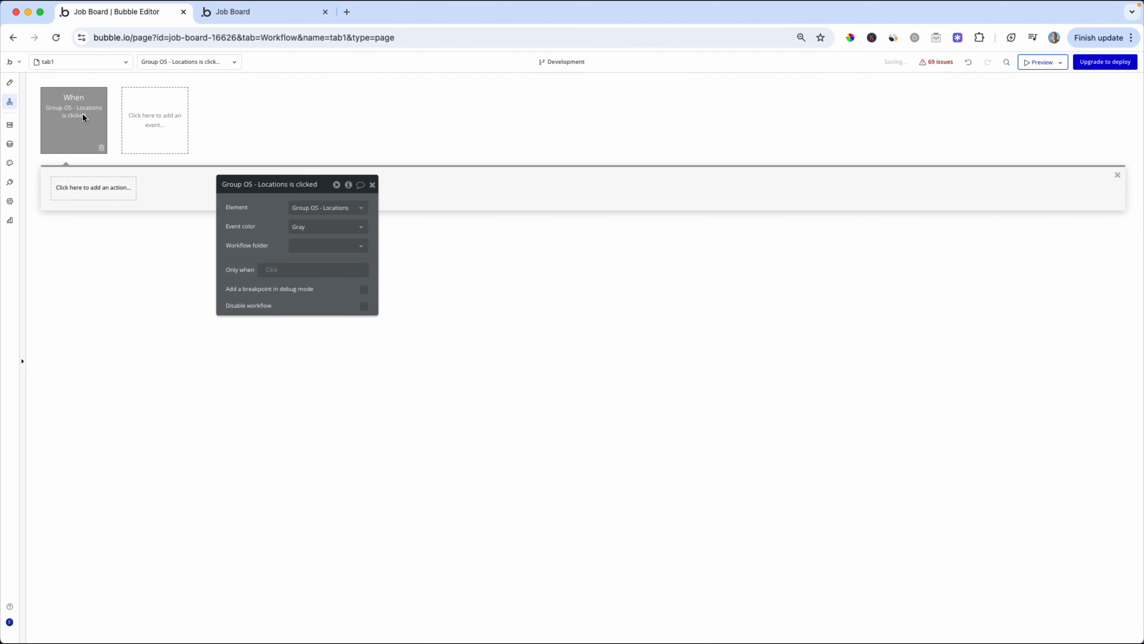
Step: Add a Set state action to the workflow that targets tab1's CS-Location-Demonstatioon custom state
left_click(98, 188)
type("se")
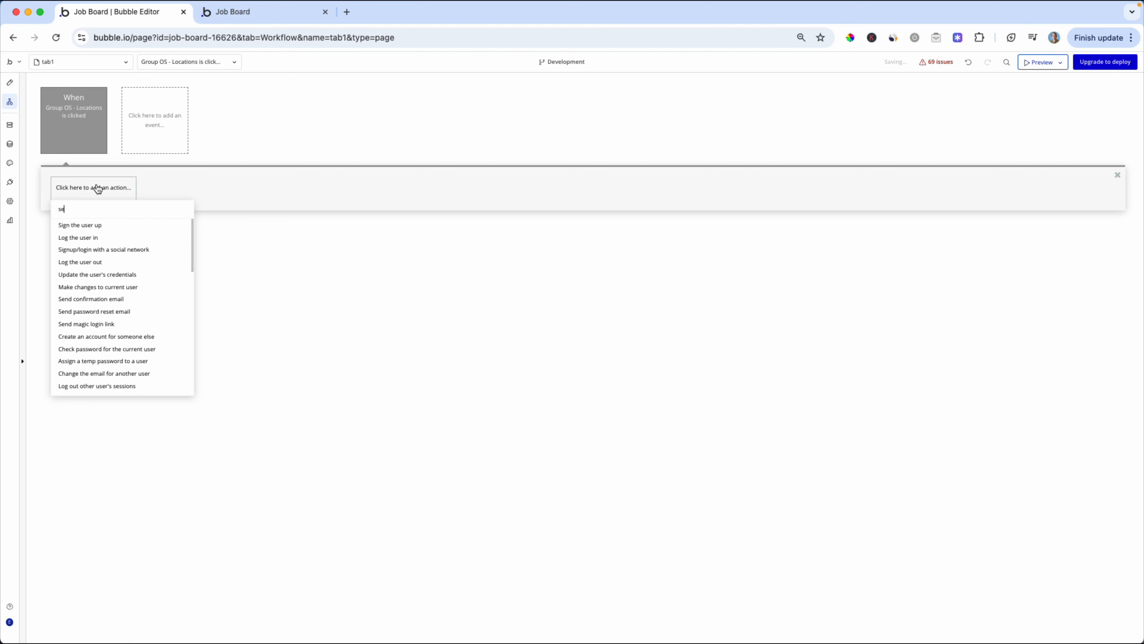
type("t st")
left_click(101, 225)
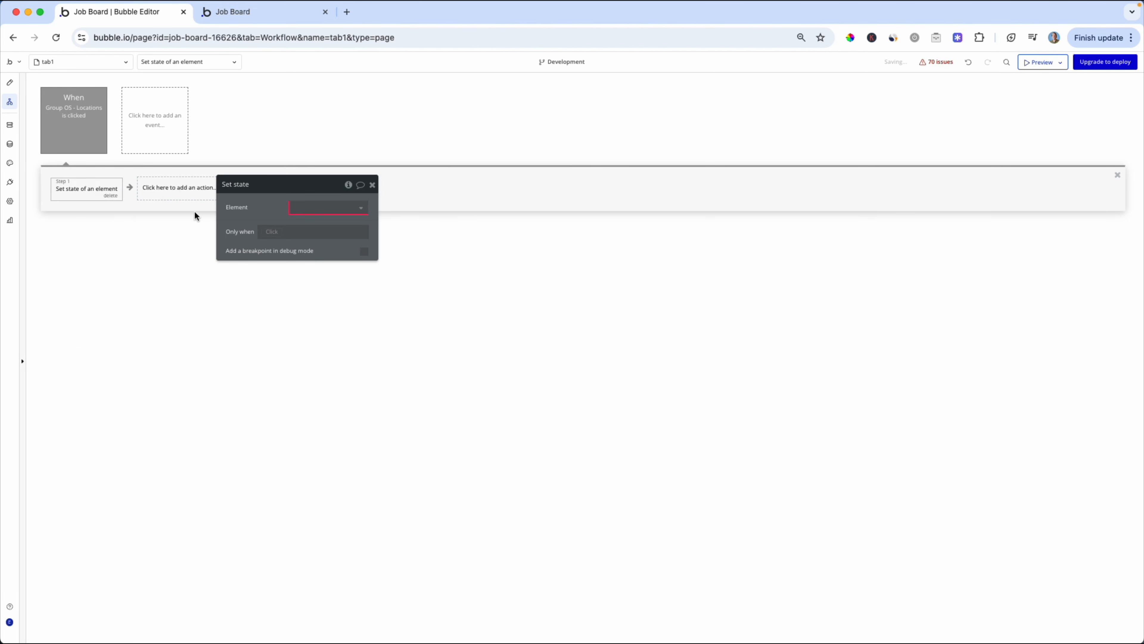
left_click(304, 209)
left_click(311, 222)
left_click(317, 233)
left_click(319, 244)
Step: Set the Set state action's value to This Group's OS - Locations
left_click(311, 246)
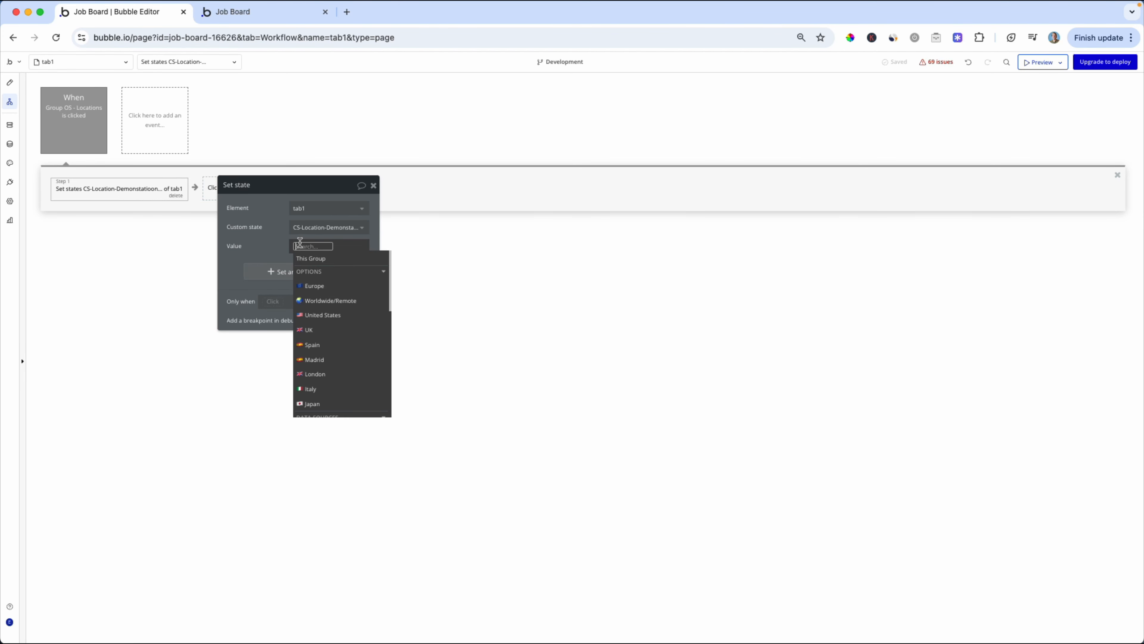
left_click(310, 259)
left_click(336, 272)
left_click(270, 243)
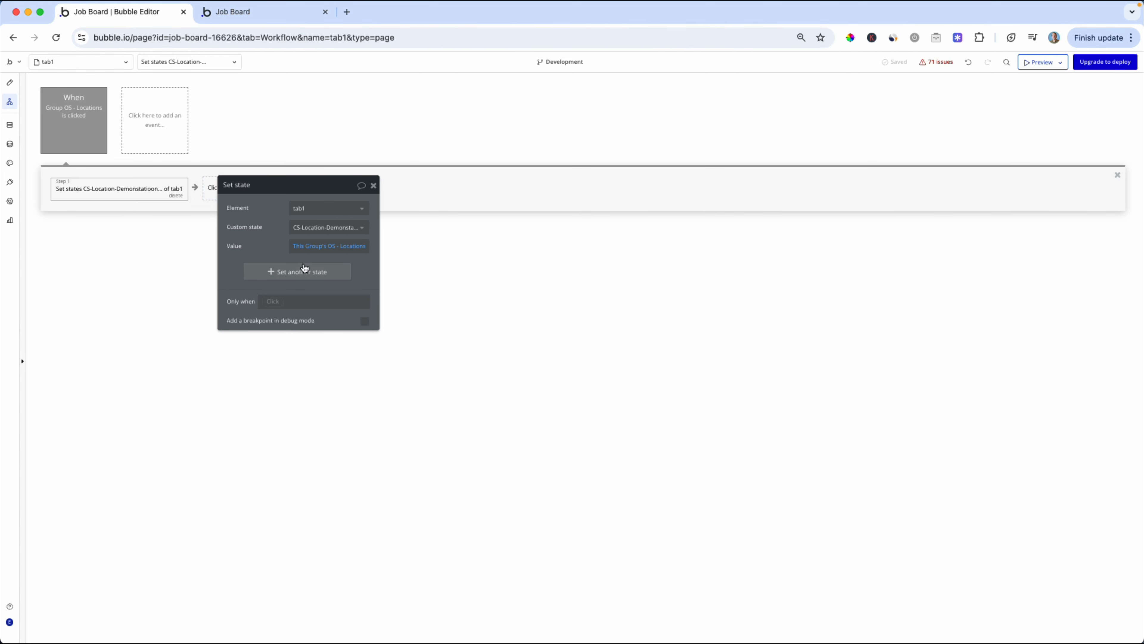
left_click_drag(303, 186, 382, 244)
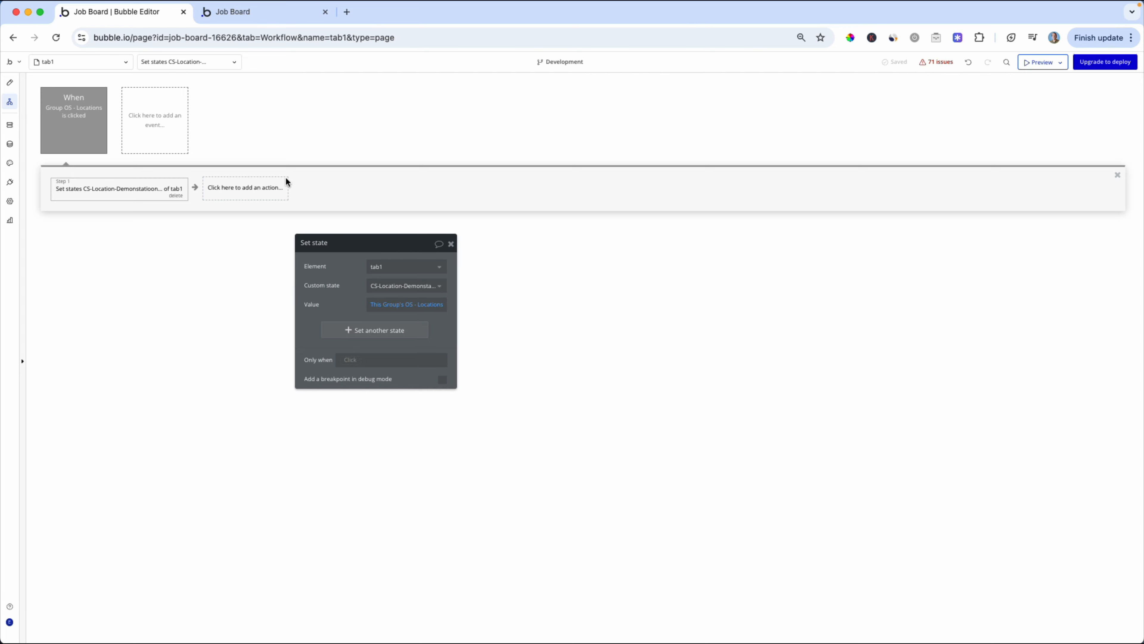
Step: Return to the page design and reopen the properties of Group OS - Locations
left_click(9, 89)
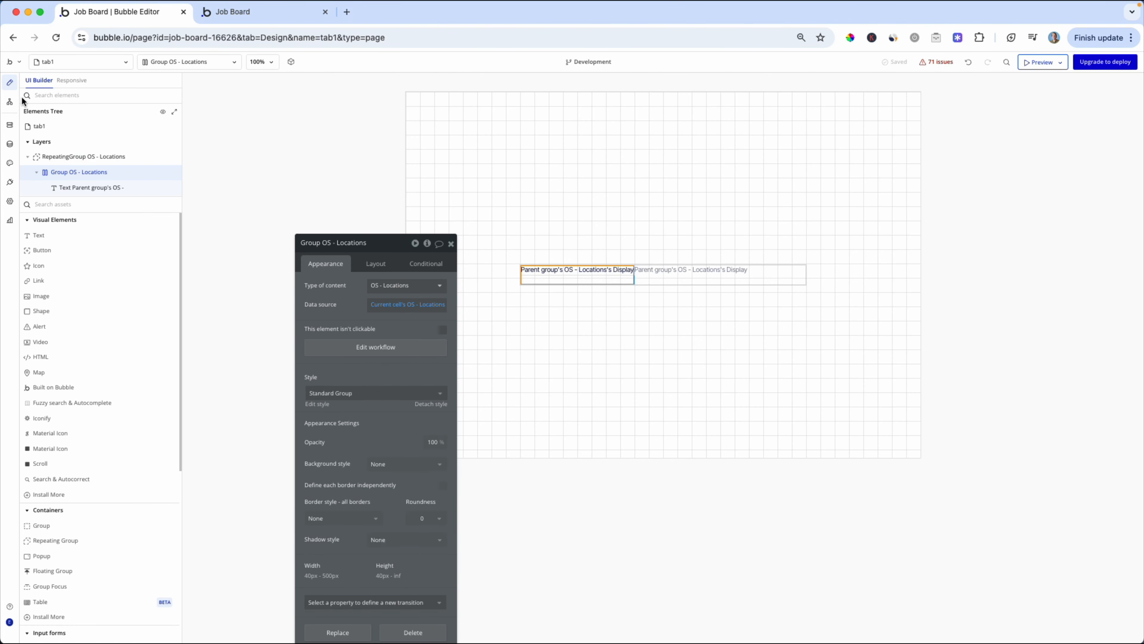
left_click(638, 298)
left_click(451, 244)
left_click(450, 243)
left_click(83, 174)
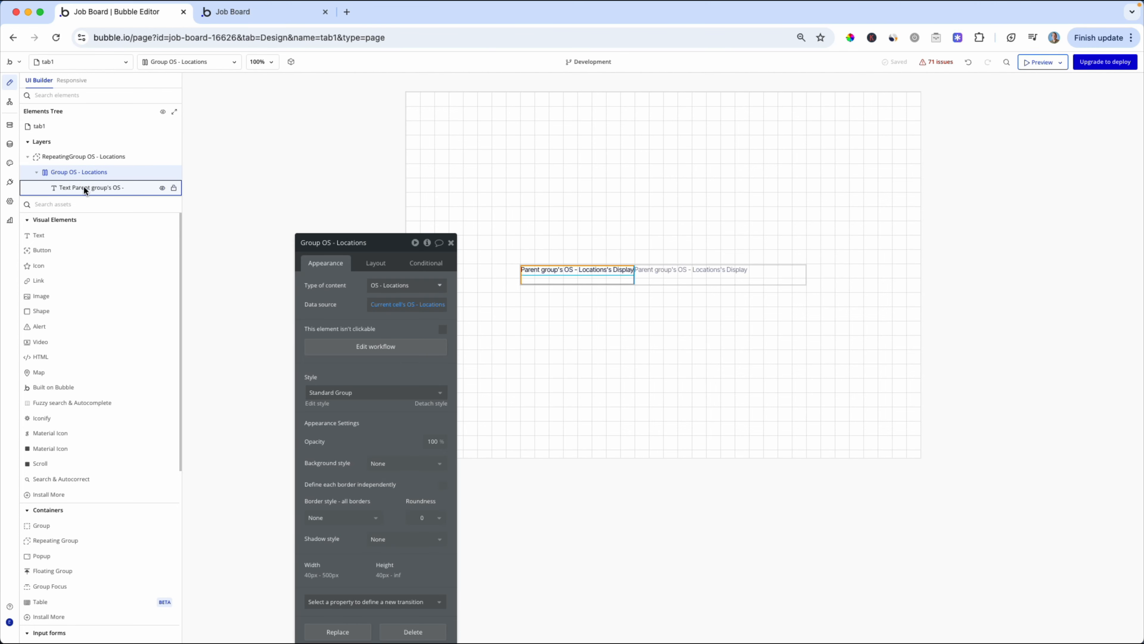
left_click_drag(393, 244, 323, 153)
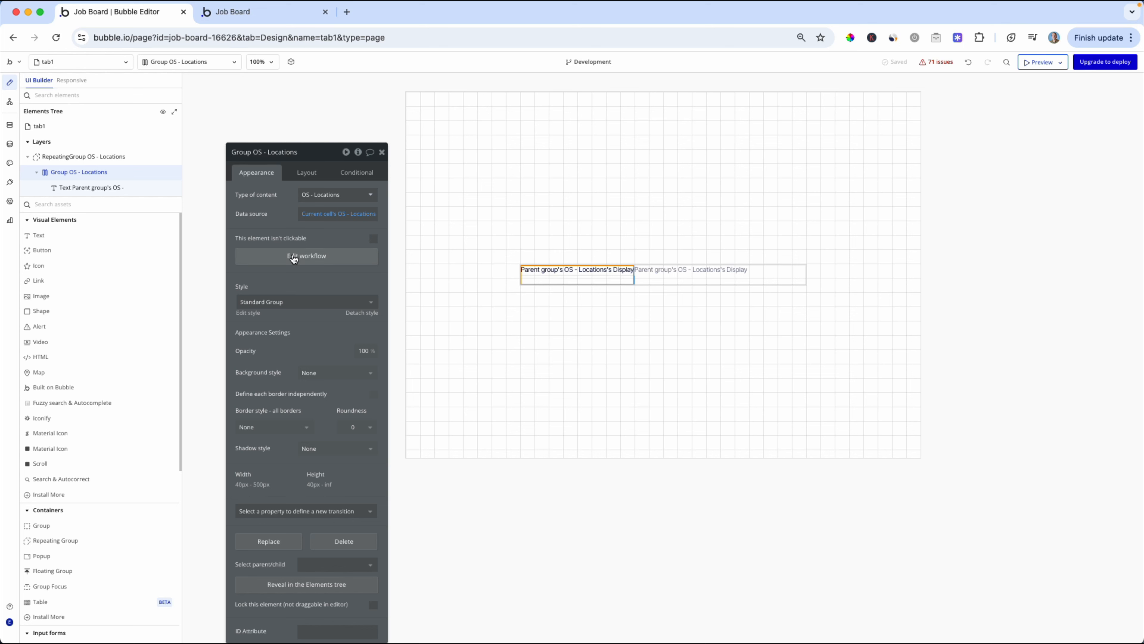
mouse_move(293, 257)
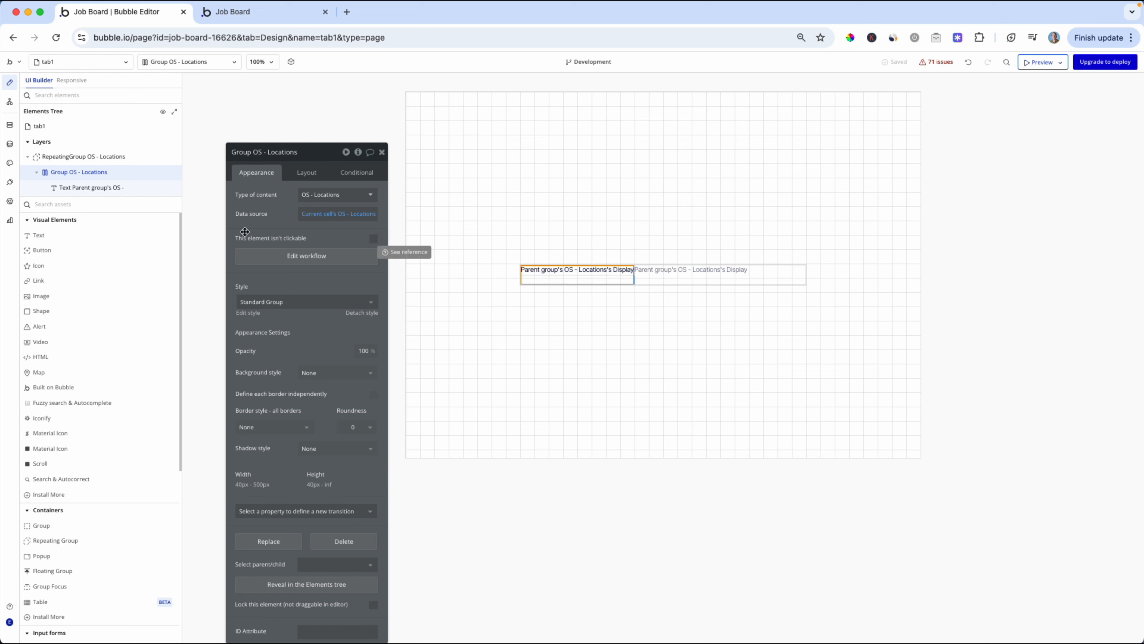
Step: Define a condition on Group OS - Locations for when Current cell's OS - Locations is tab1's CS-Location-Demonstatioon
left_click(357, 174)
left_click(330, 199)
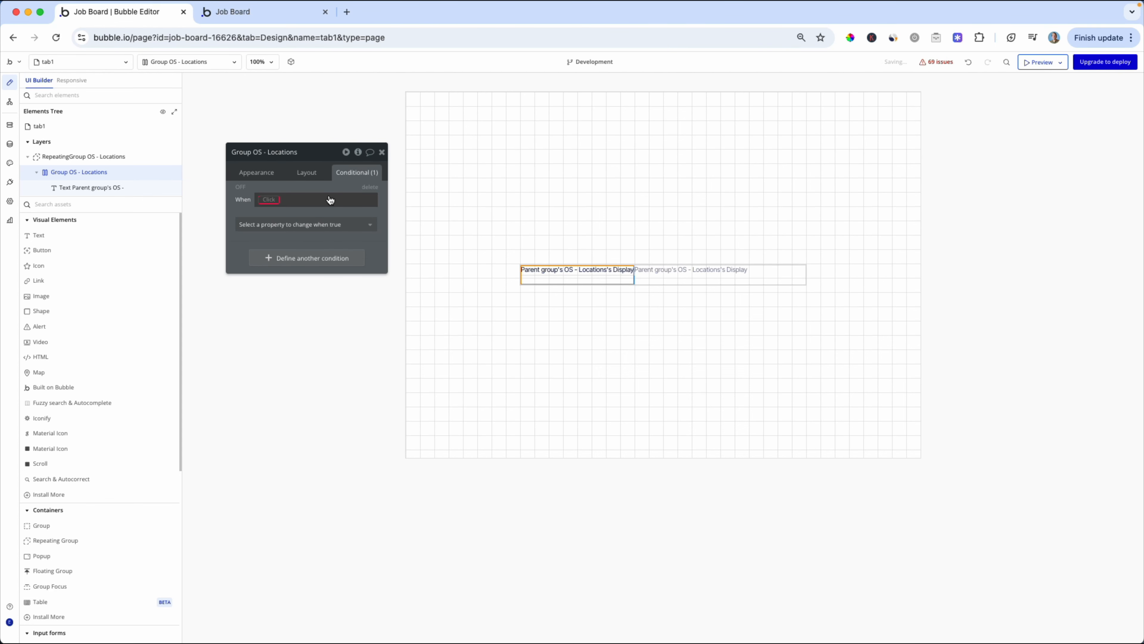
left_click(269, 200)
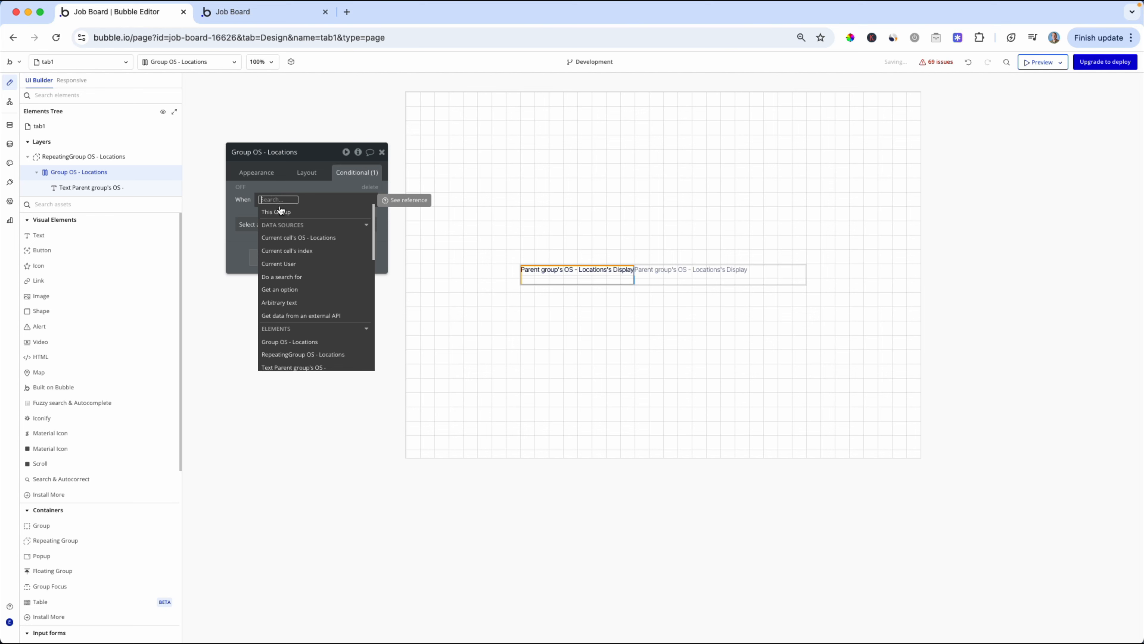
left_click(293, 237)
left_click(352, 250)
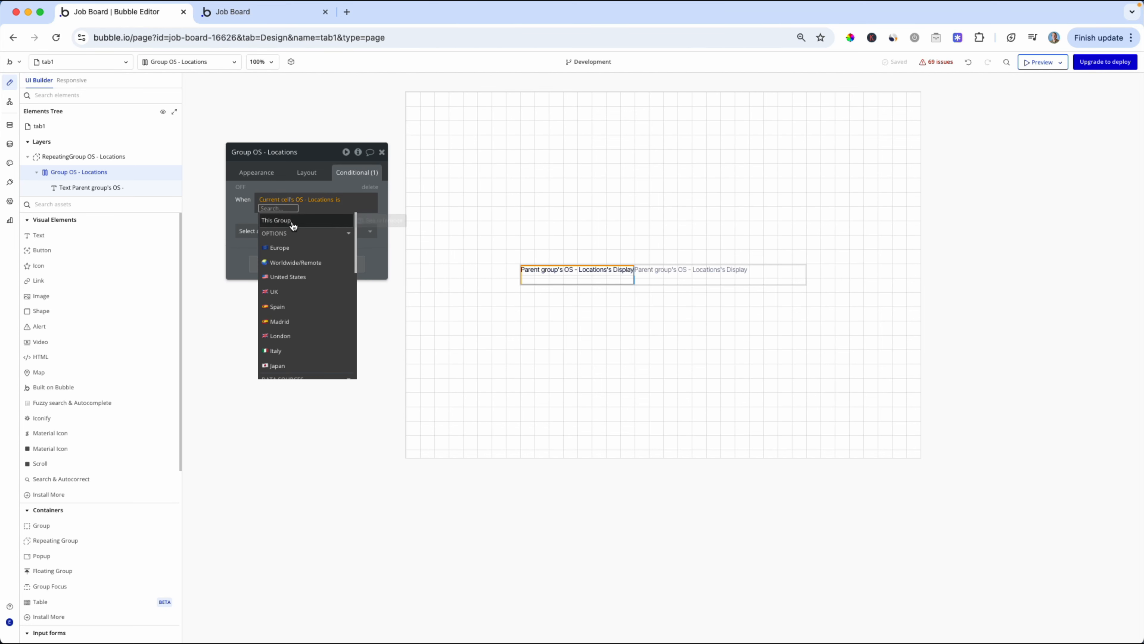
type("tabv")
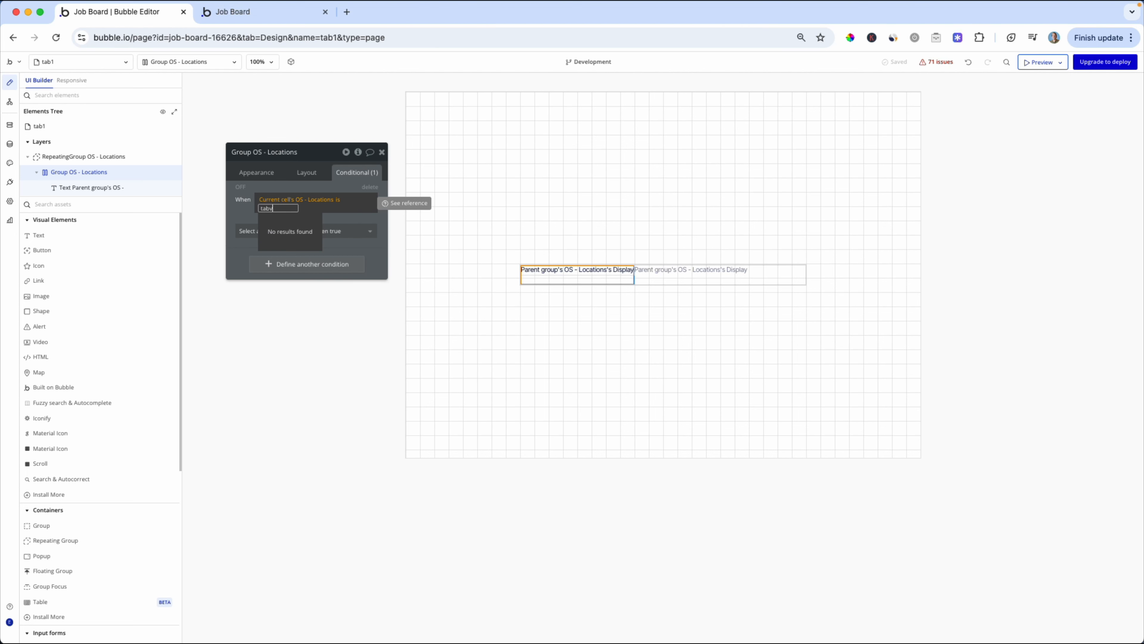
left_click(293, 224)
left_click(281, 234)
type("cs")
left_click(307, 236)
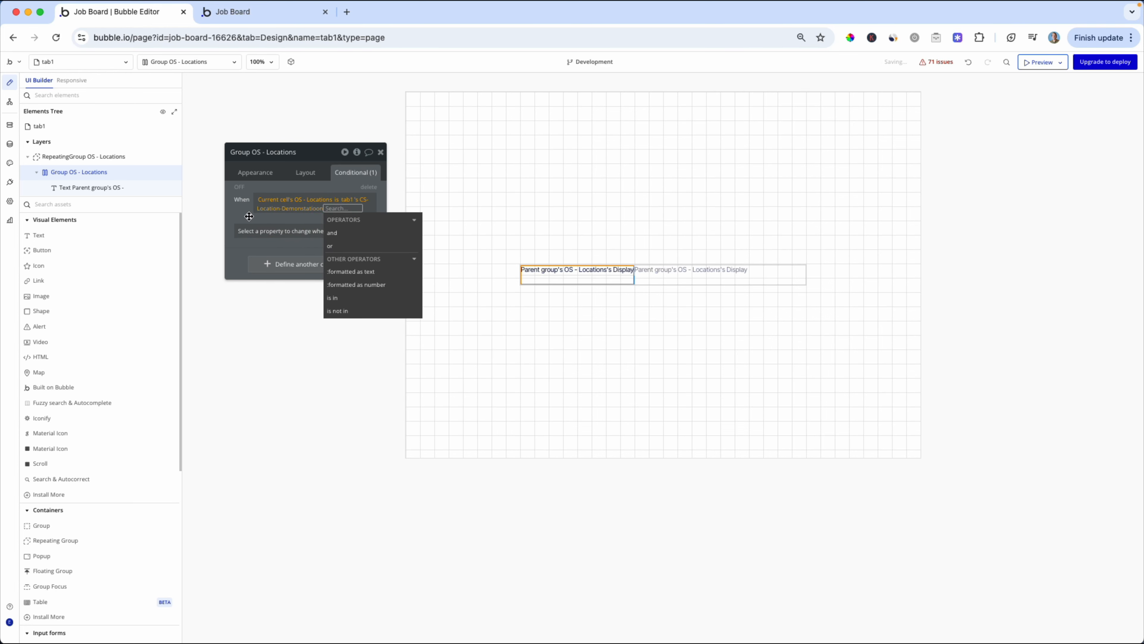
left_click(249, 217)
left_click(322, 240)
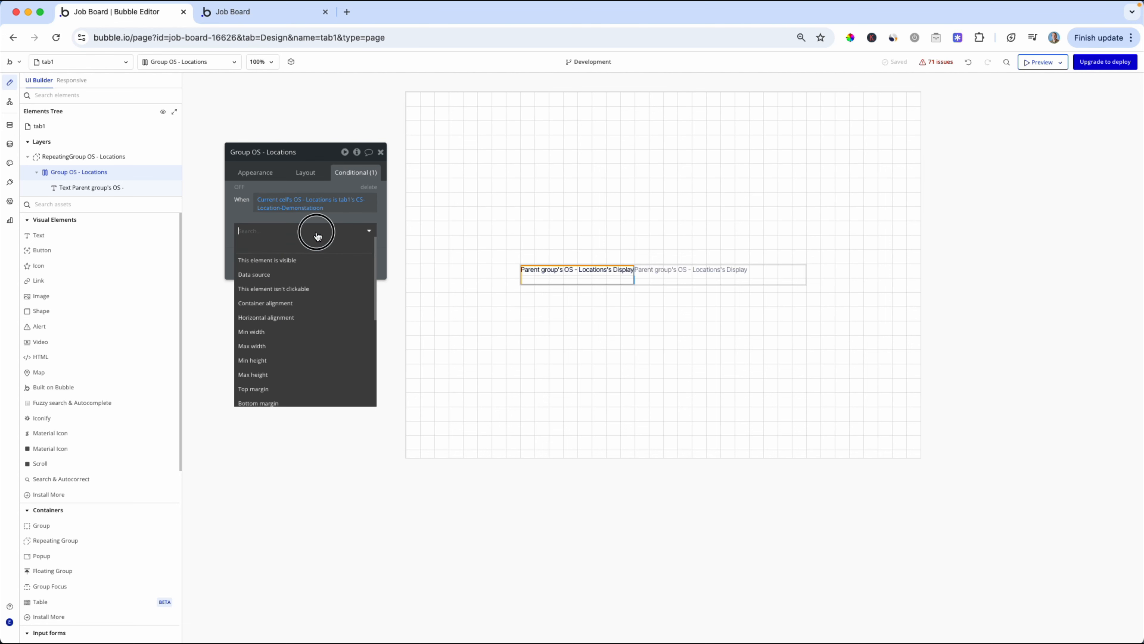
left_click(304, 220)
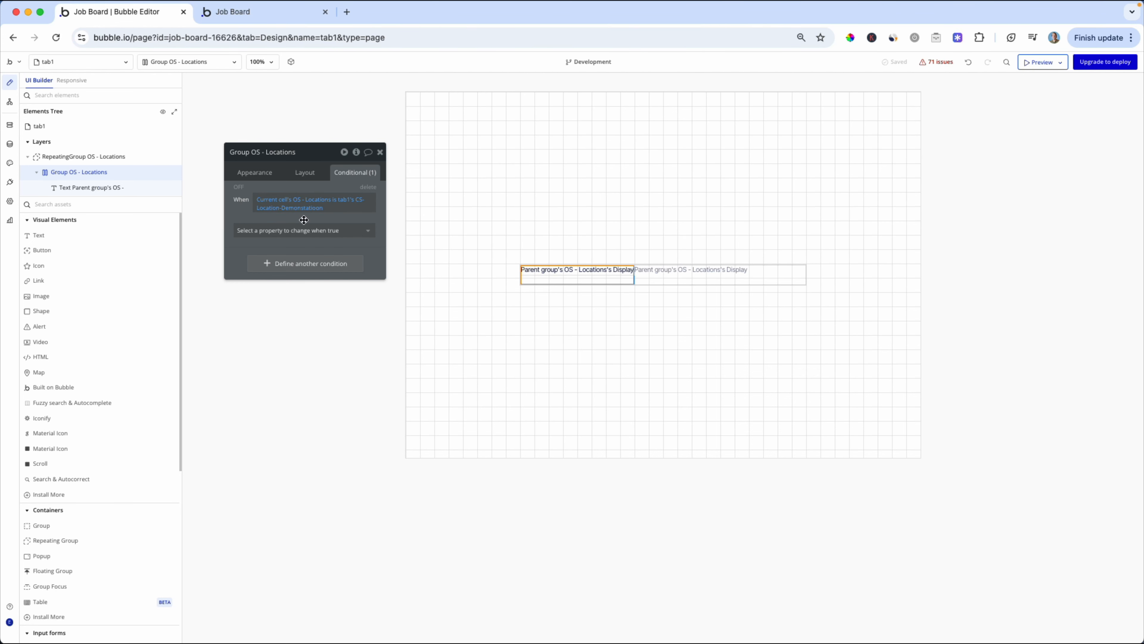
left_click(301, 233)
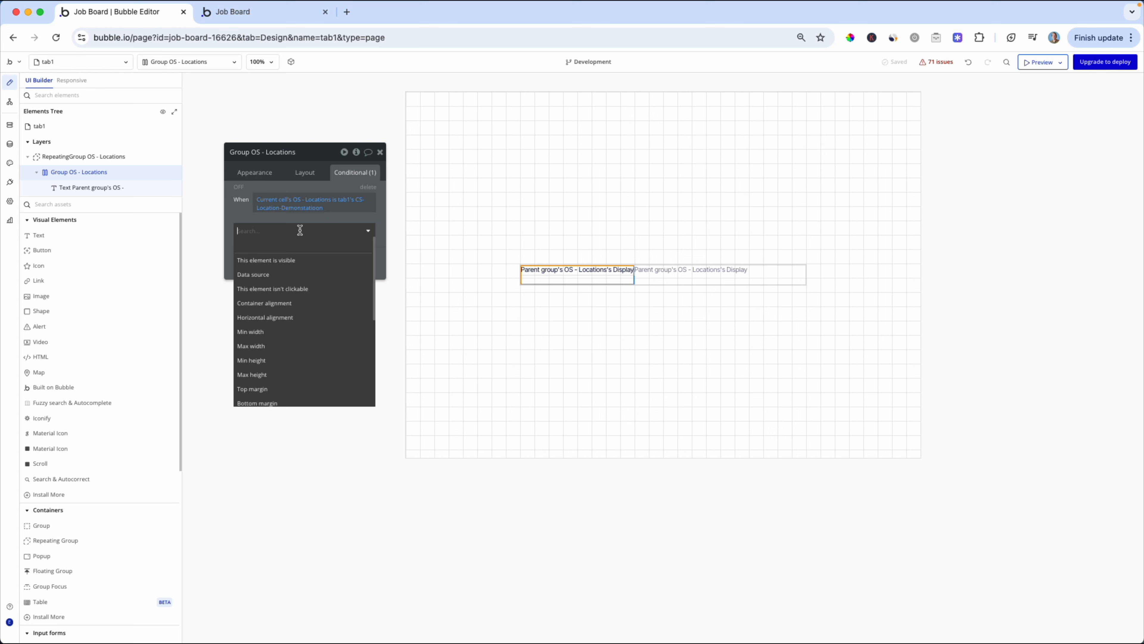
type("bu")
key("BackSpace")
key("BackSpace")
Step: Enable defining each border independently for Group OS - Locations and return to its condition
left_click(75, 170)
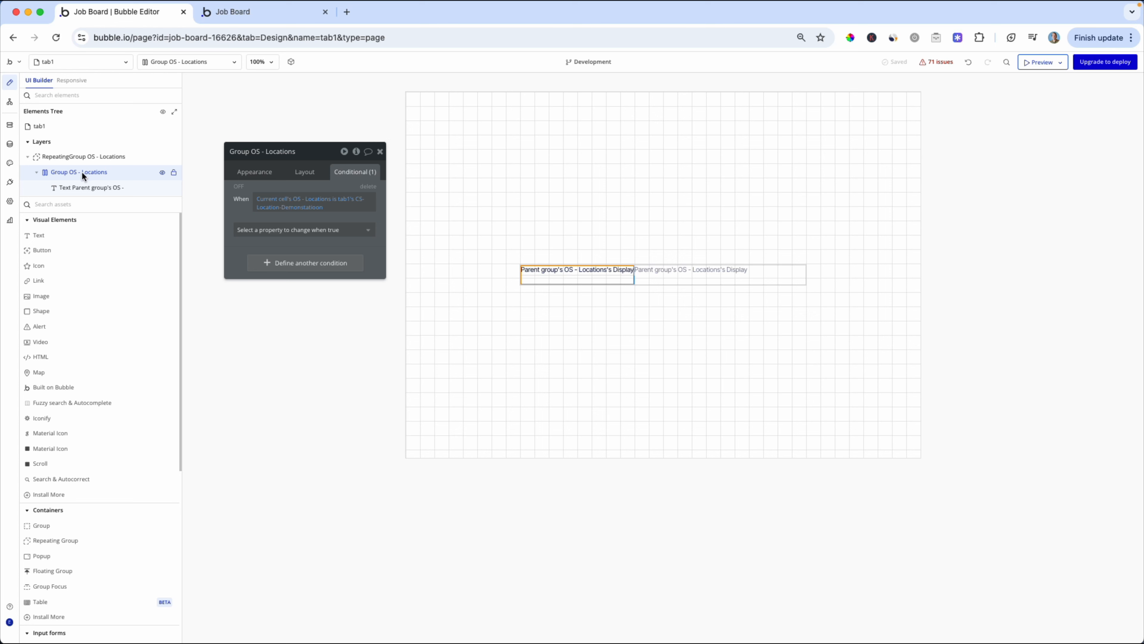
left_click(255, 172)
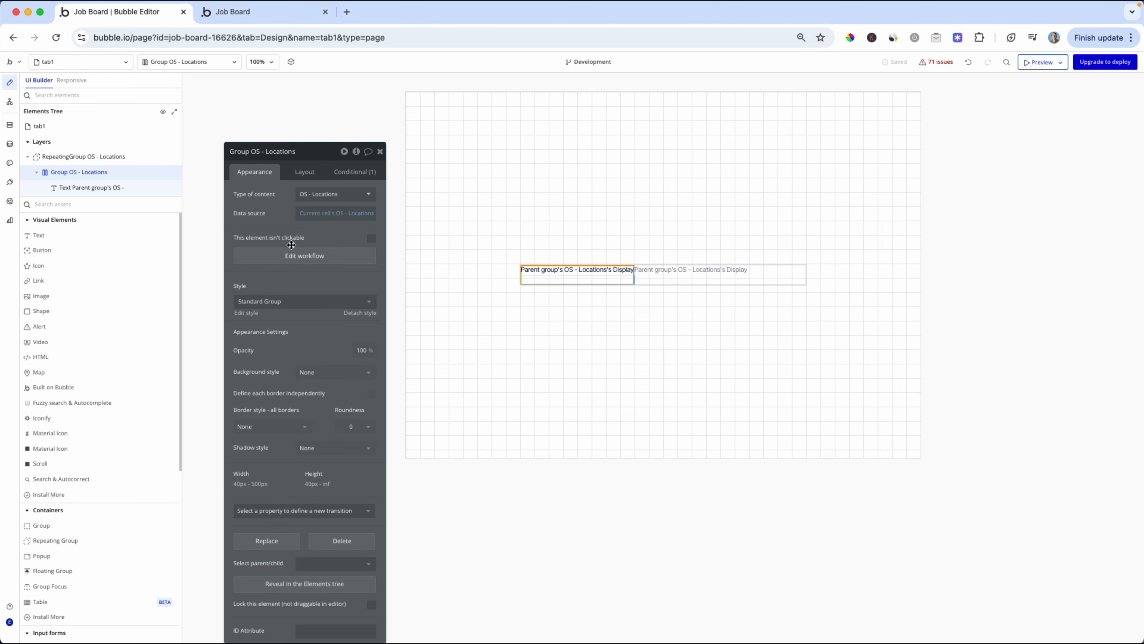
left_click_drag(318, 151, 318, 83)
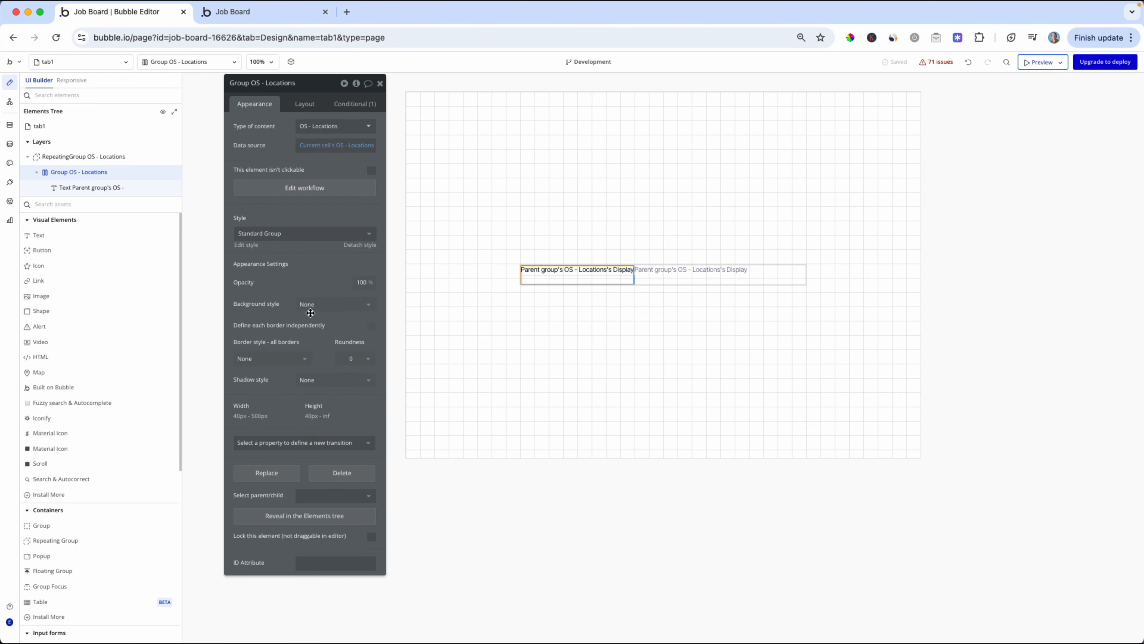
left_click(331, 305)
left_click(314, 286)
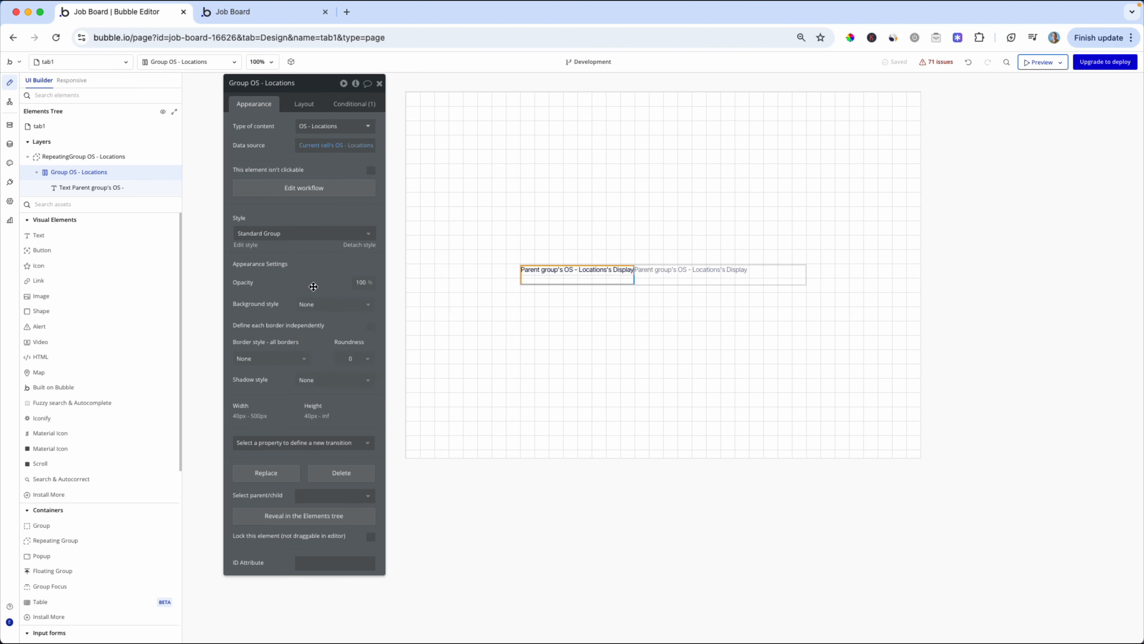
left_click(296, 360)
left_click(320, 336)
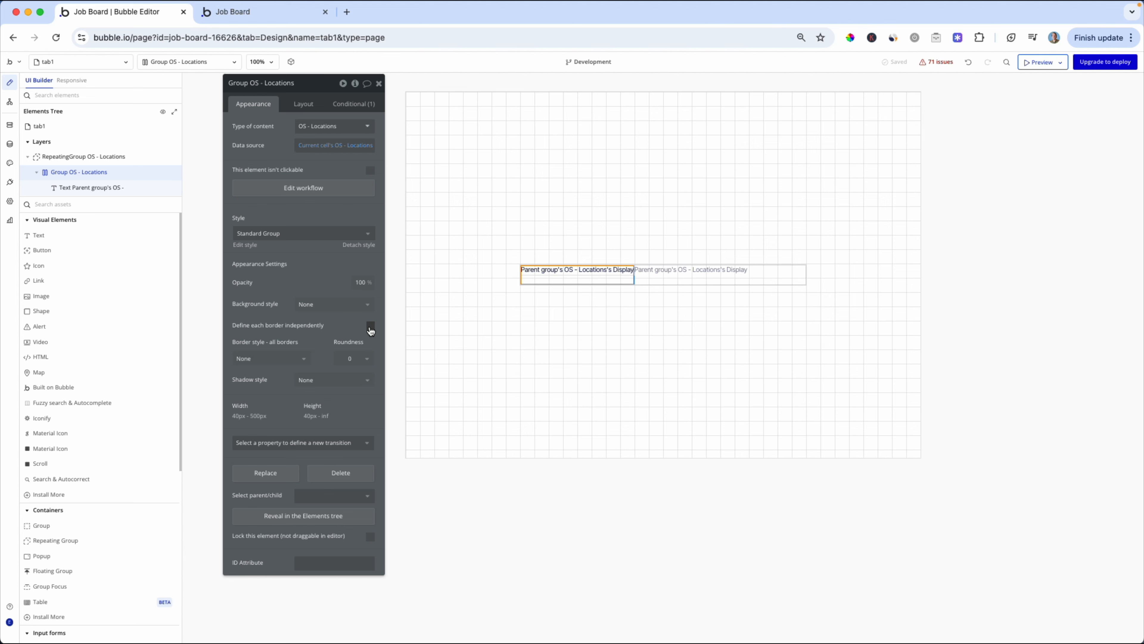
left_click(369, 325)
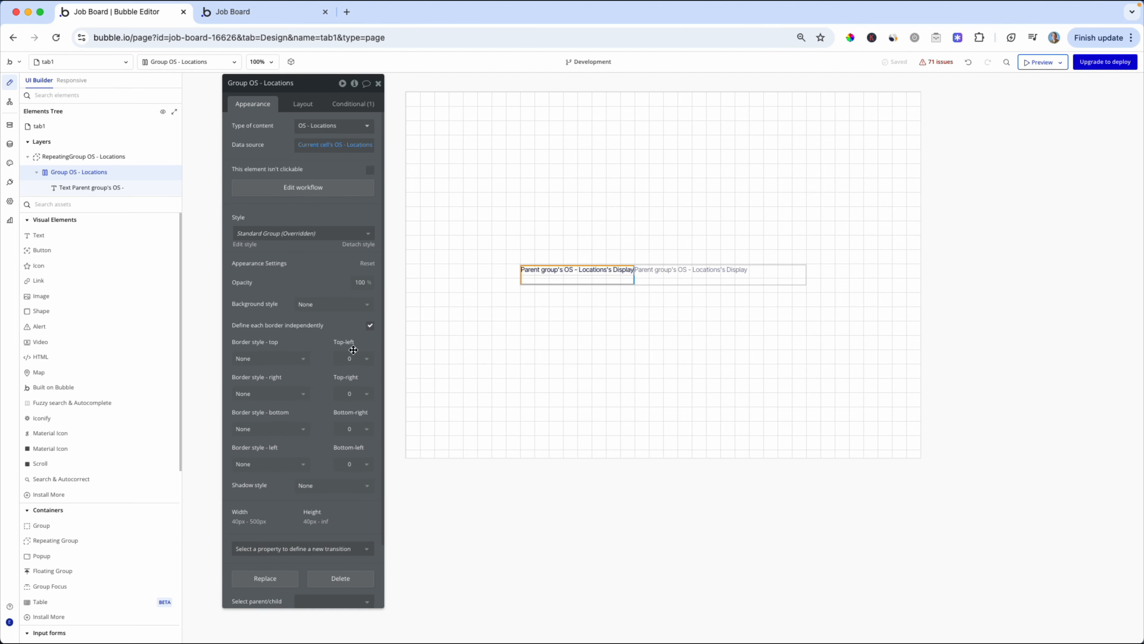
left_click(353, 103)
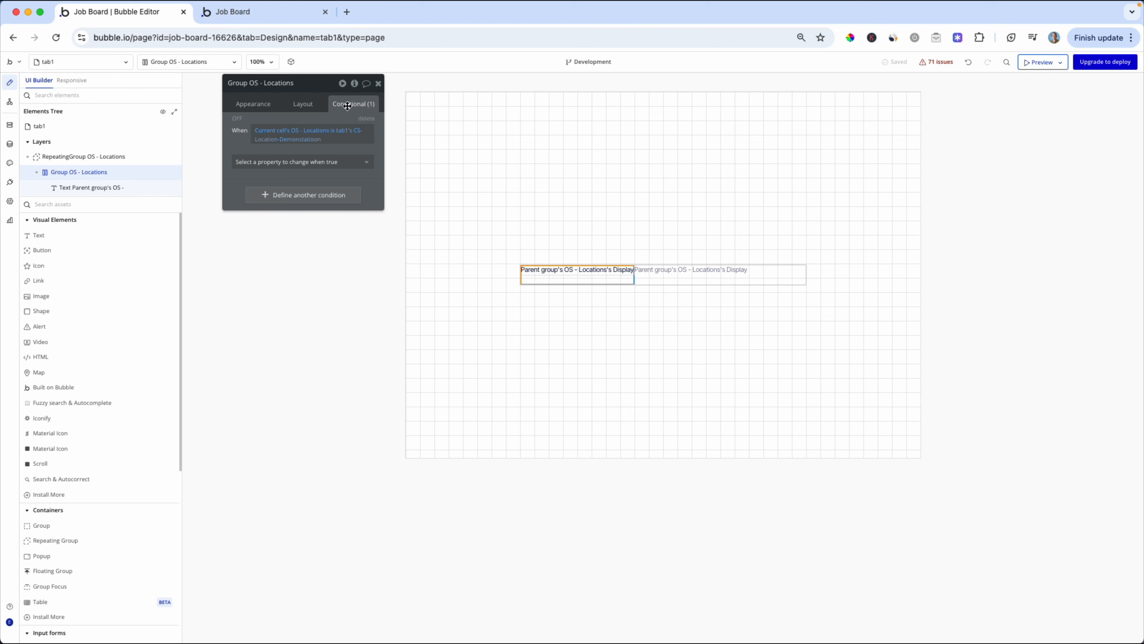
Step: Add bottom border color #6B6B6B and a Solid bottom border style to the condition of Group OS - Locations
left_click(311, 163)
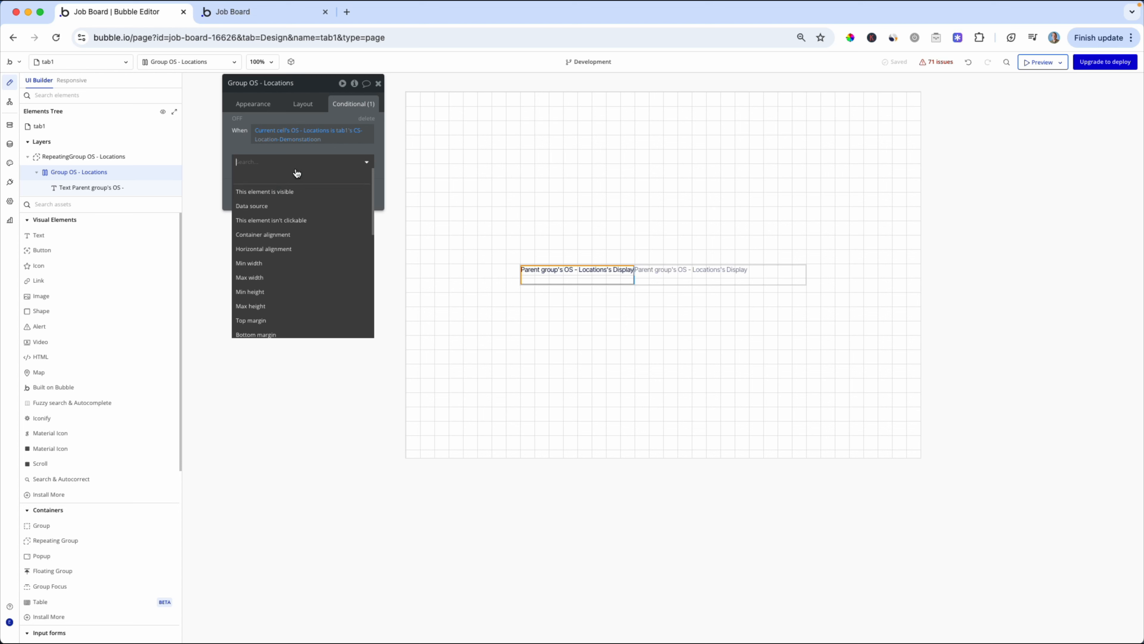
type("b")
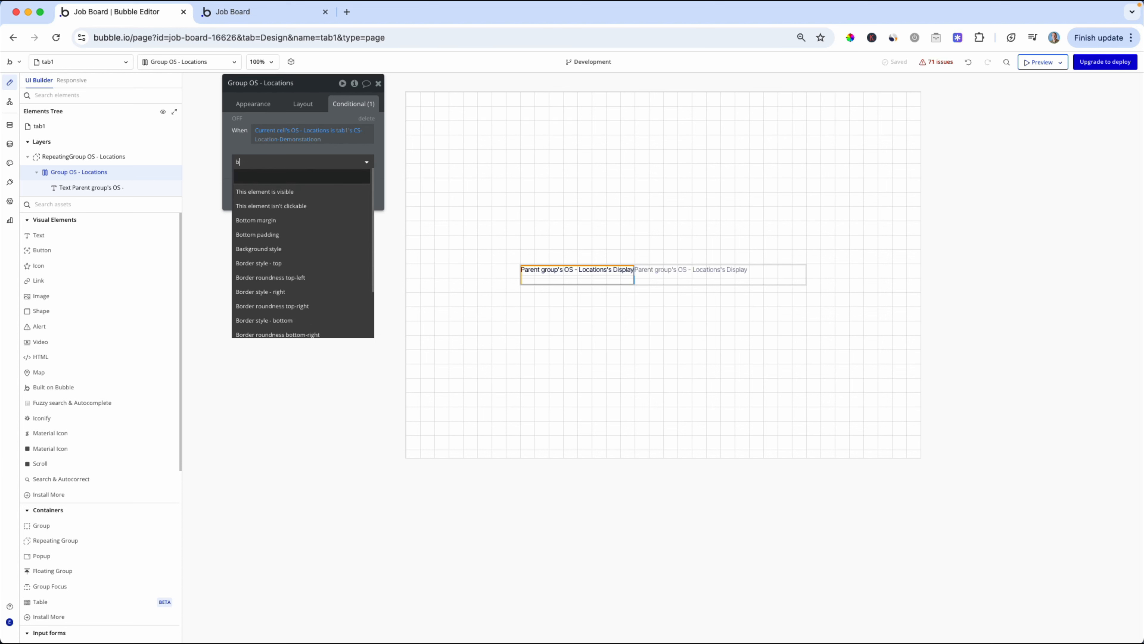
type("utbor")
left_click(261, 192)
left_click(297, 180)
left_click(266, 210)
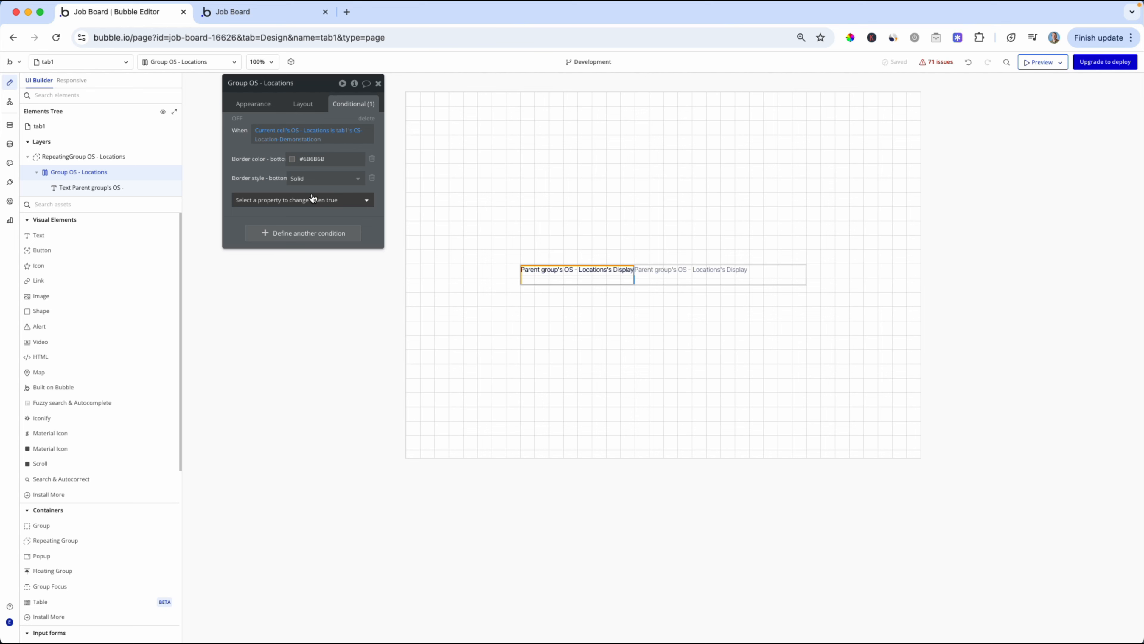
Step: Define a condition on the text inside Group OS - Locations for when Parent group's OS - Locations is tab1's CS-Location-Demonstatioon
left_click(132, 189)
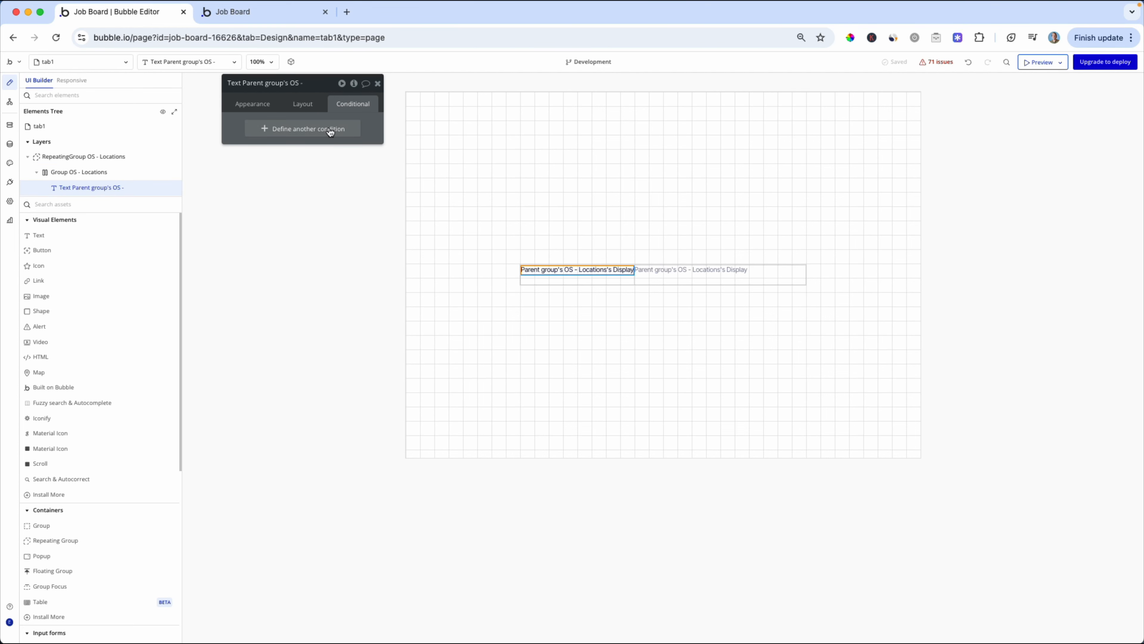
left_click(320, 129)
left_click(270, 131)
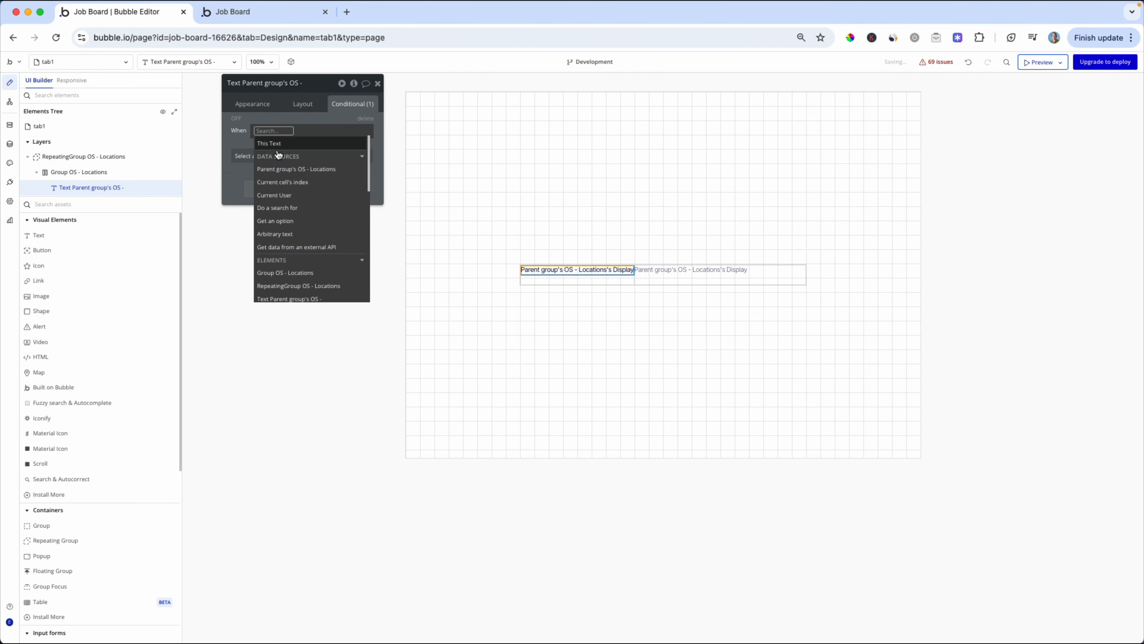
left_click(278, 169)
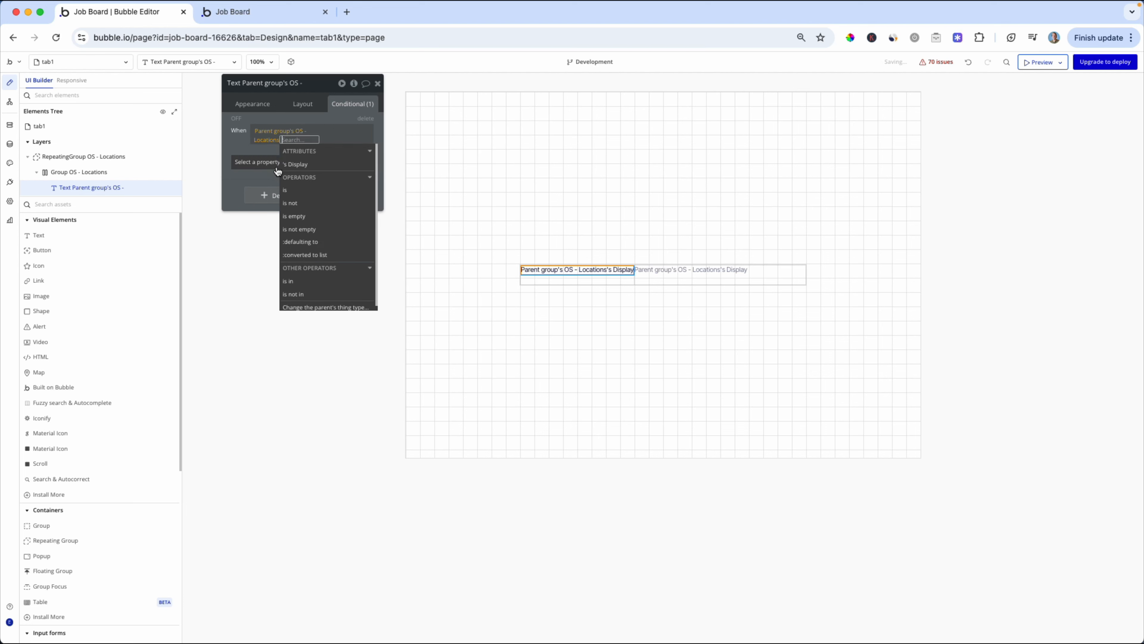
left_click(287, 191)
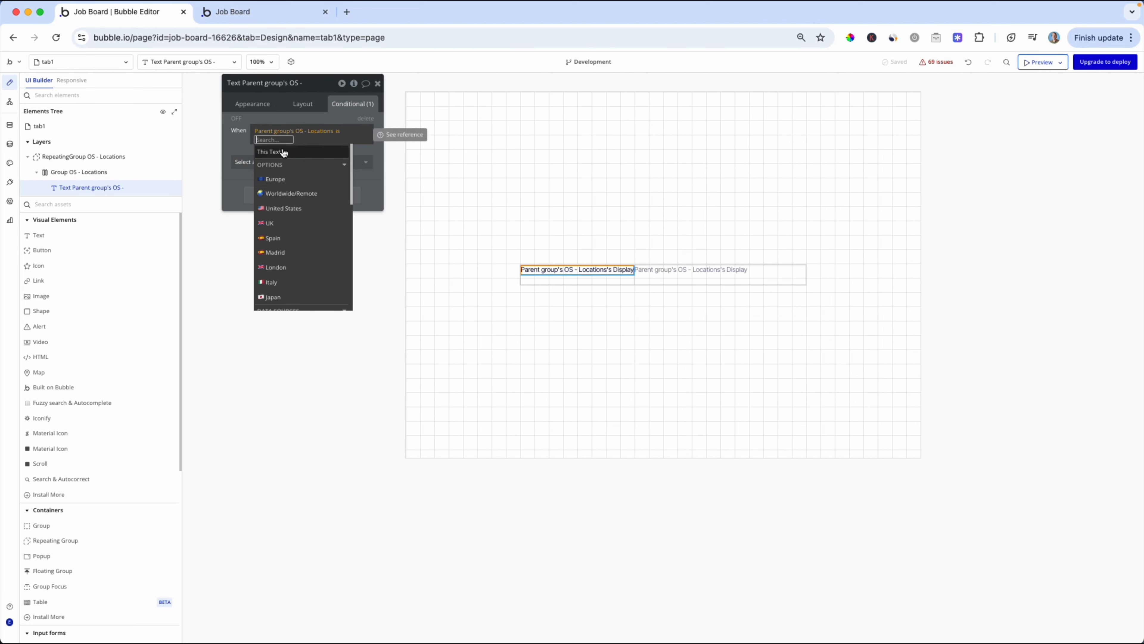
type("tab")
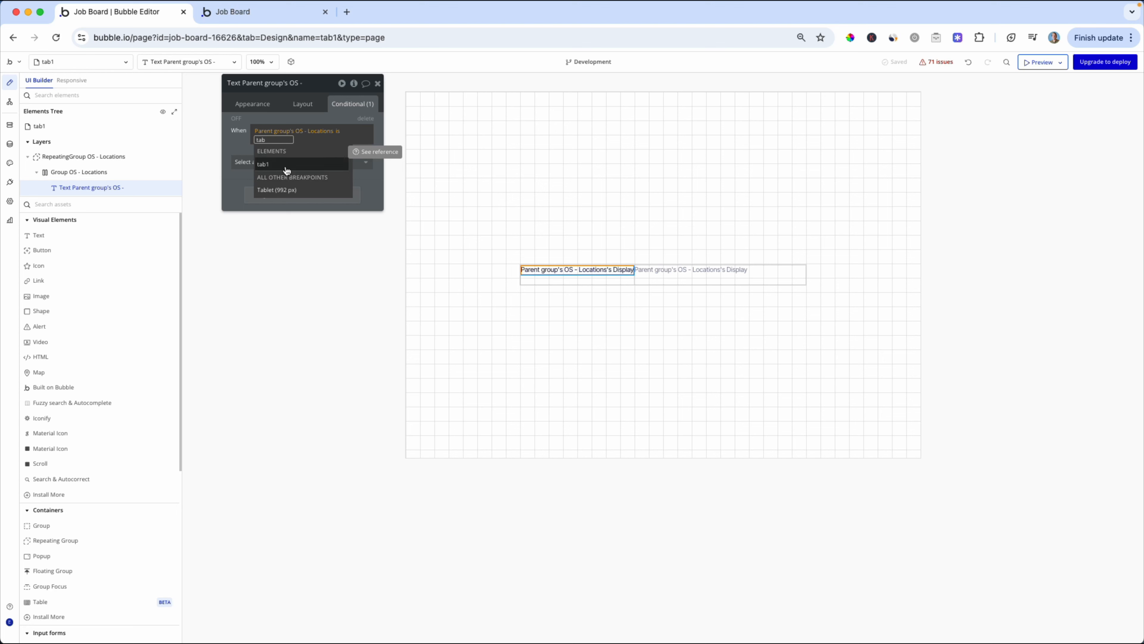
left_click(283, 167)
left_click(307, 281)
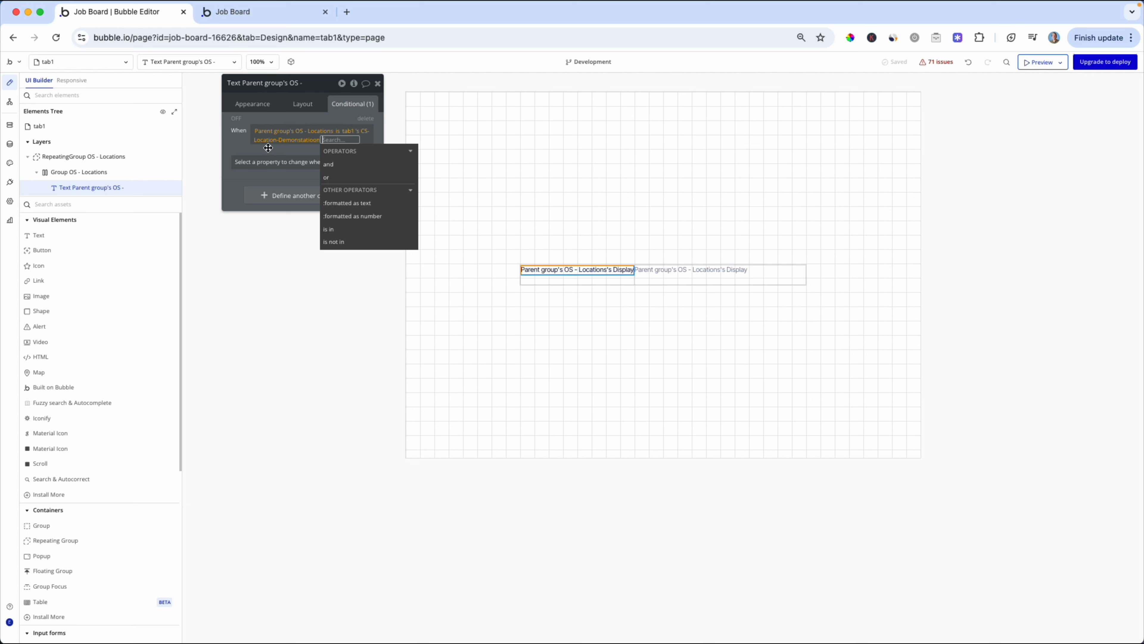
Step: Make the text's condition change the font color to blue #1B20C1
left_click(277, 162)
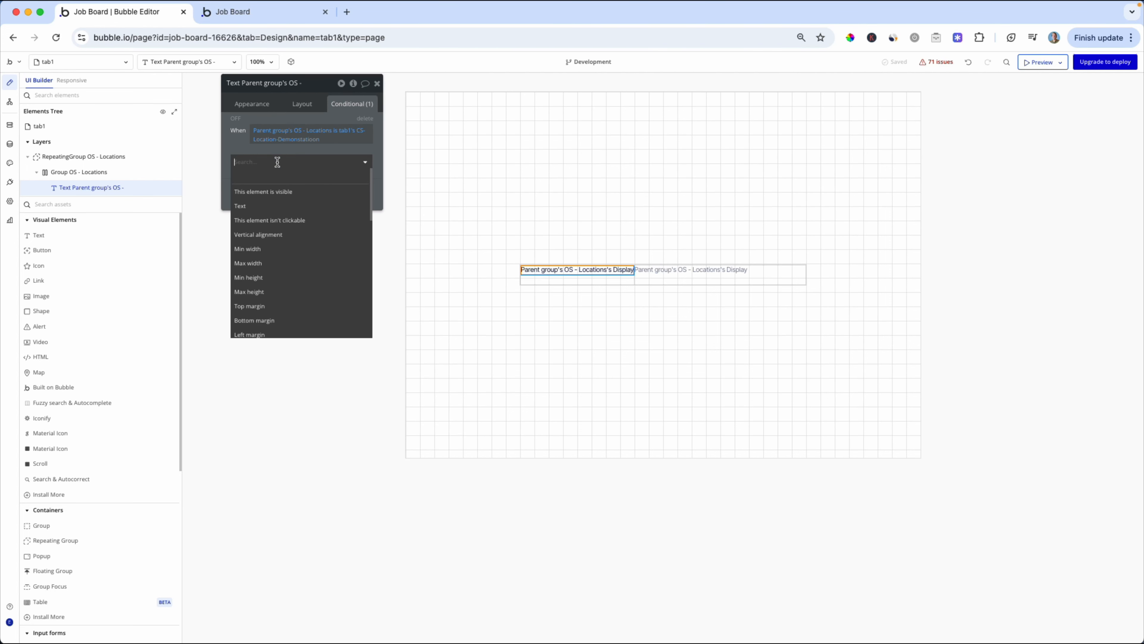
type("color")
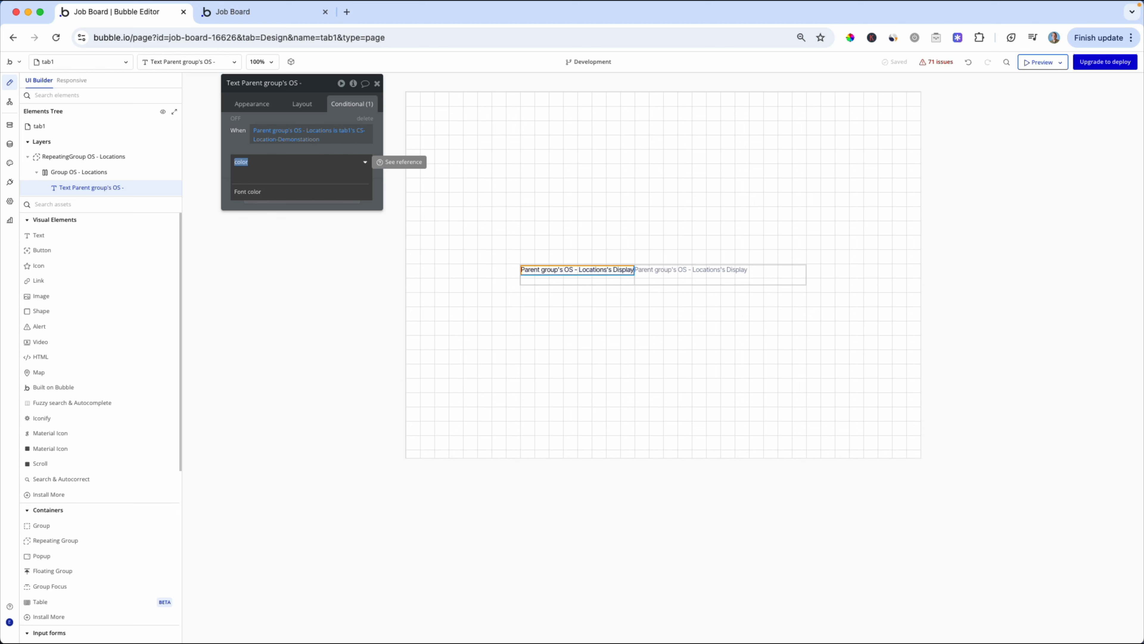
left_click(272, 193)
left_click(284, 160)
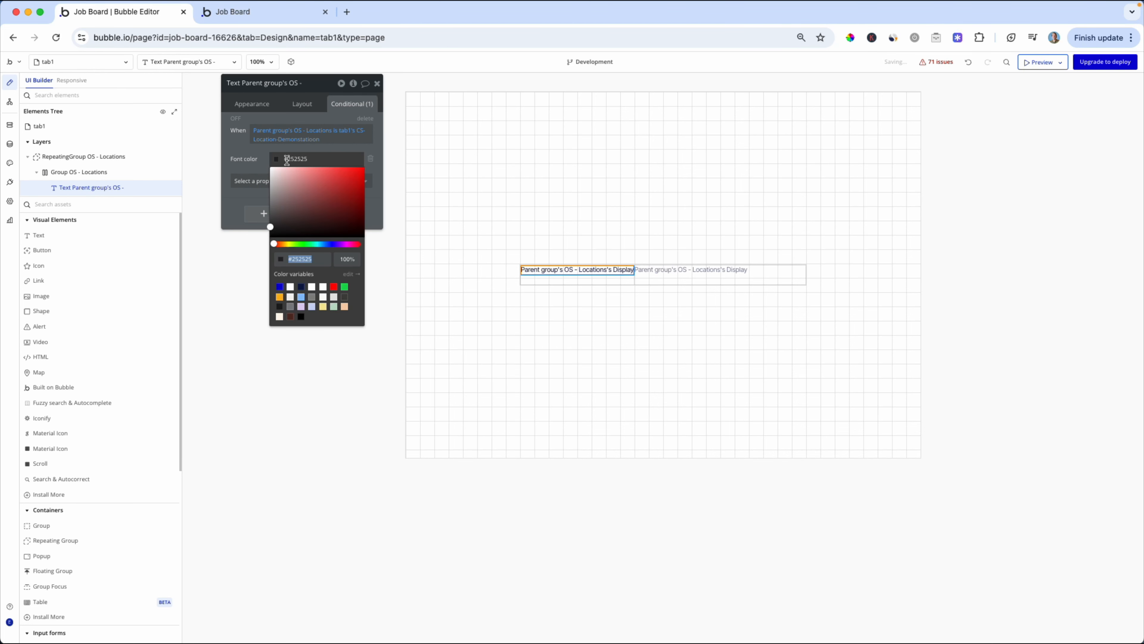
left_click_drag(318, 244, 331, 243)
left_click_drag(335, 198, 351, 184)
left_click(376, 201)
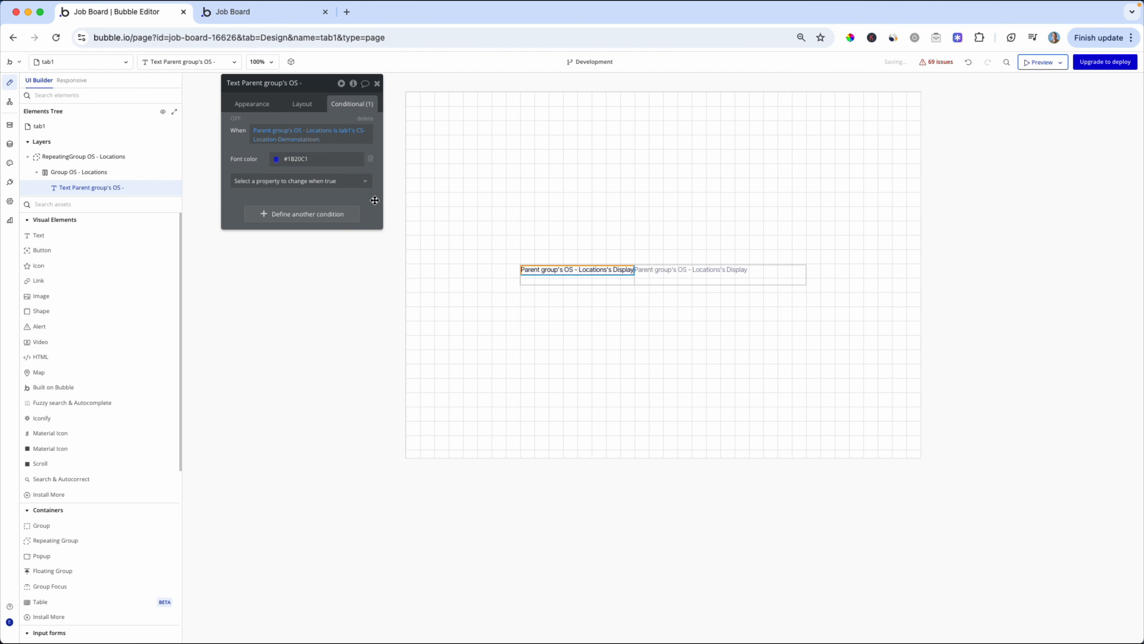
Step: Reload the tab1 preview, disable debugger mode and select the Europe location to test the conditional styling
key("ctrl+Tab")
key("super+r")
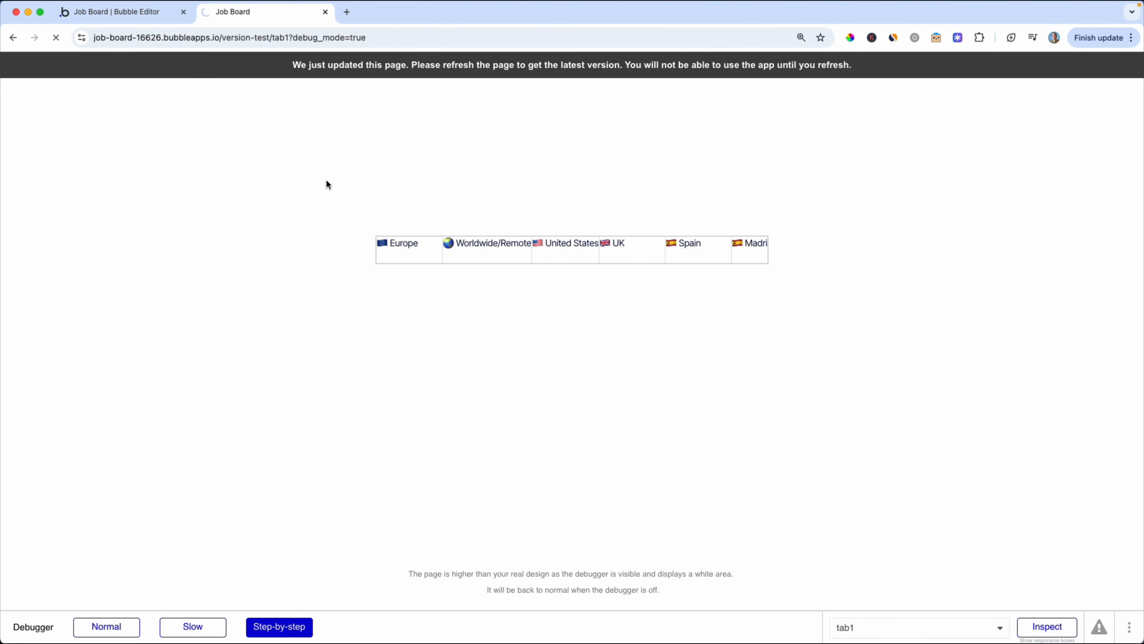
left_click(421, 242)
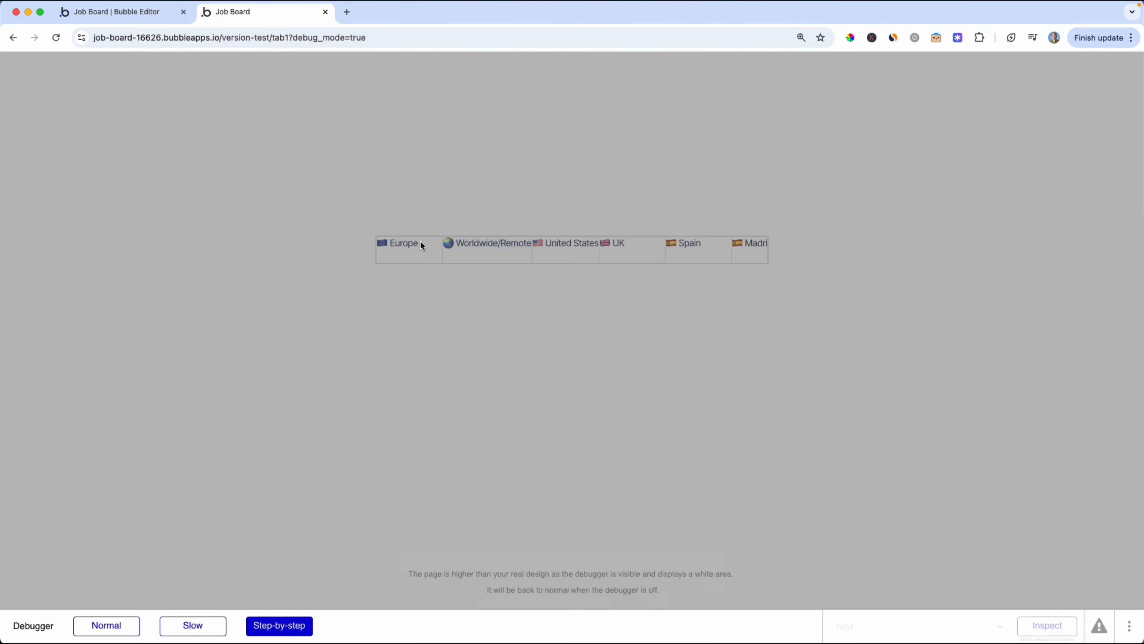
left_click(1129, 463)
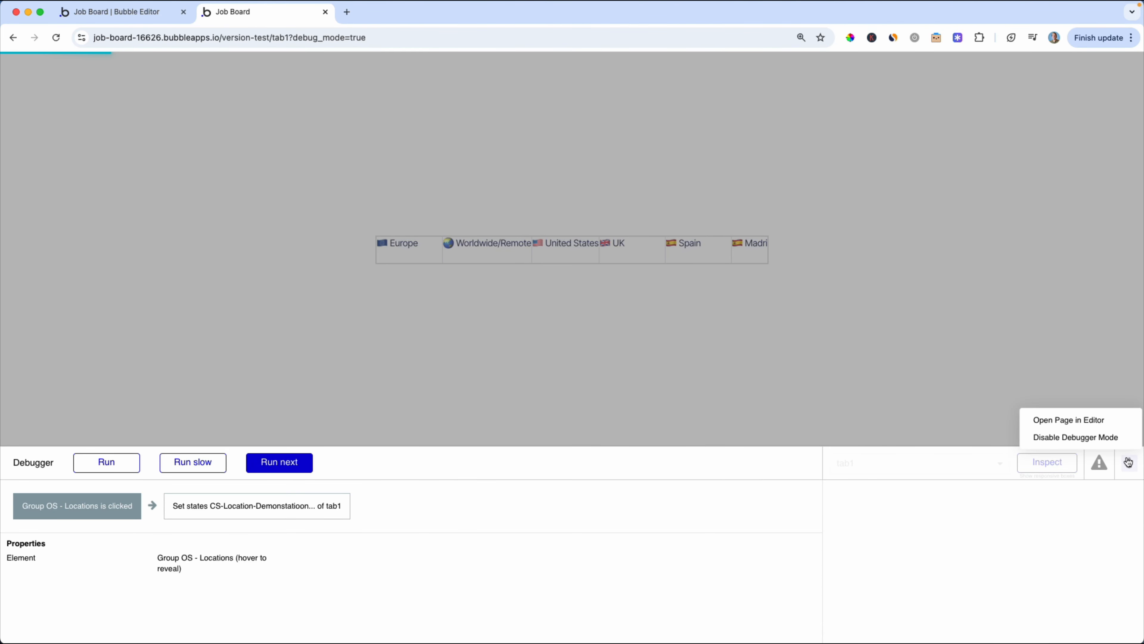
left_click(1105, 437)
left_click(603, 240)
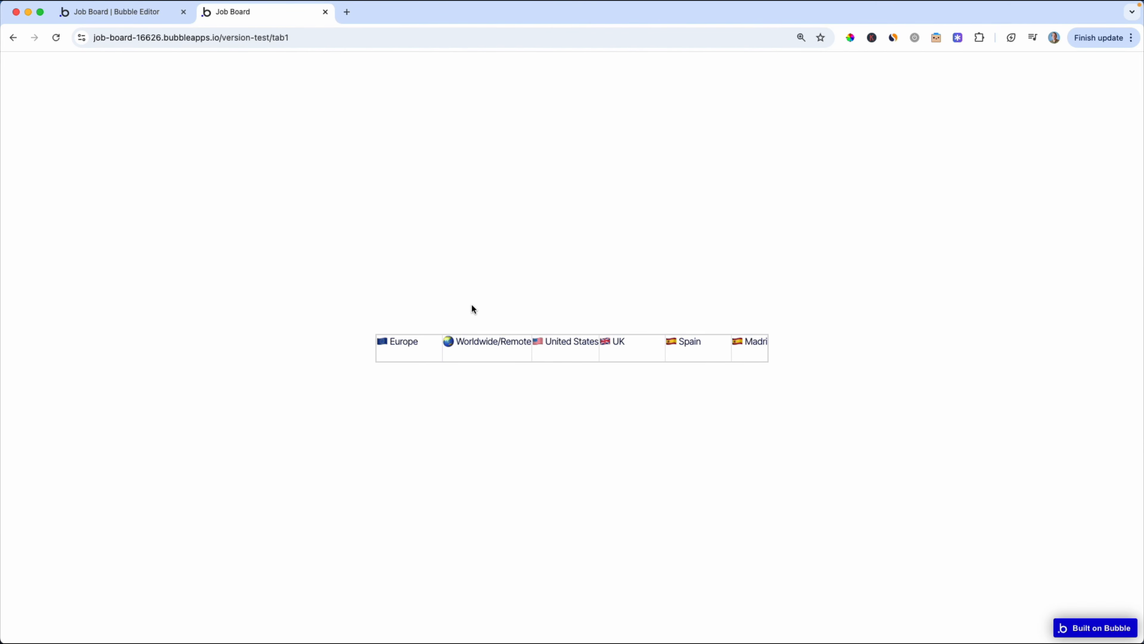
left_click(407, 343)
Step: Return to the editor and set the separator width of RepeatingGroup OS - Locations to 0
key("ctrl+Tab")
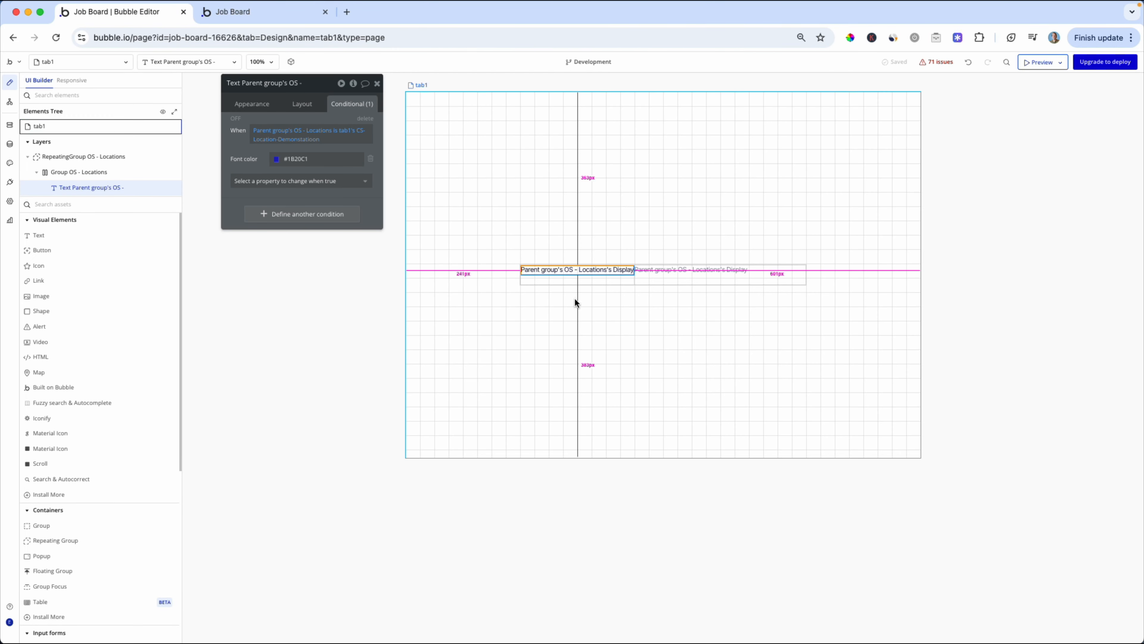
left_click(91, 174)
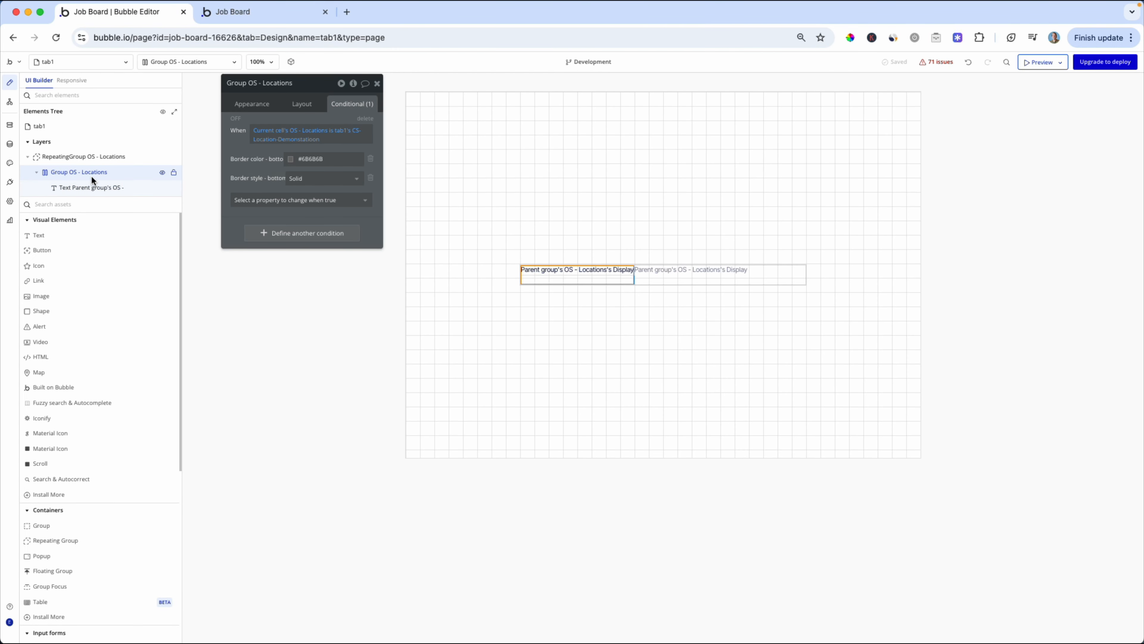
left_click(266, 101)
scroll(320, 240, "down", 2)
scroll(318, 217, "up", 2)
left_click(302, 104)
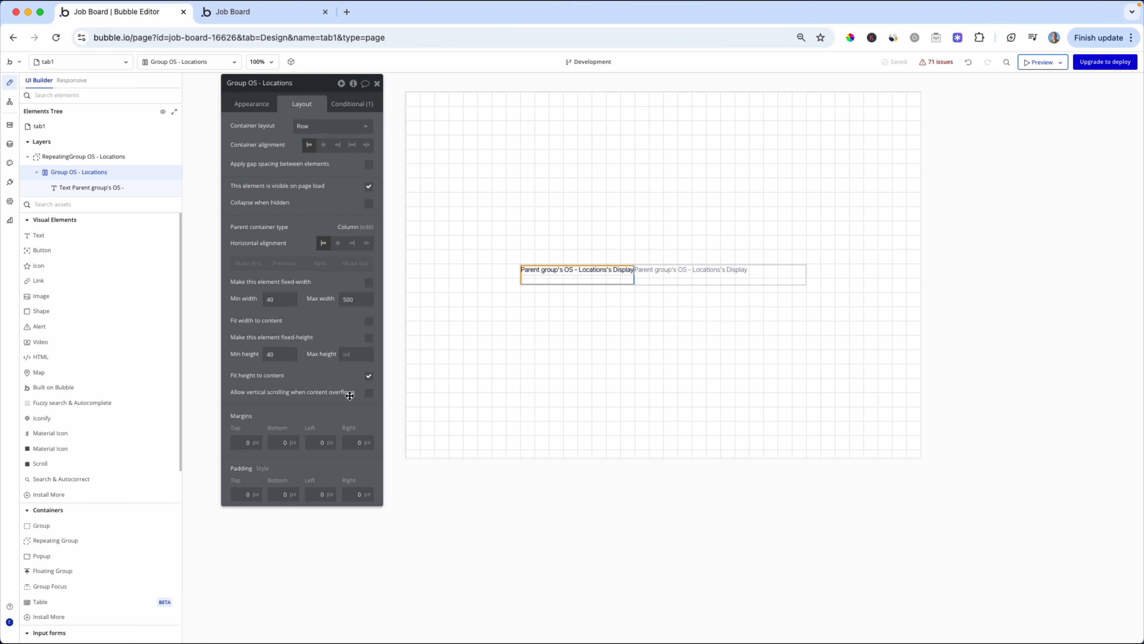
left_click(82, 157)
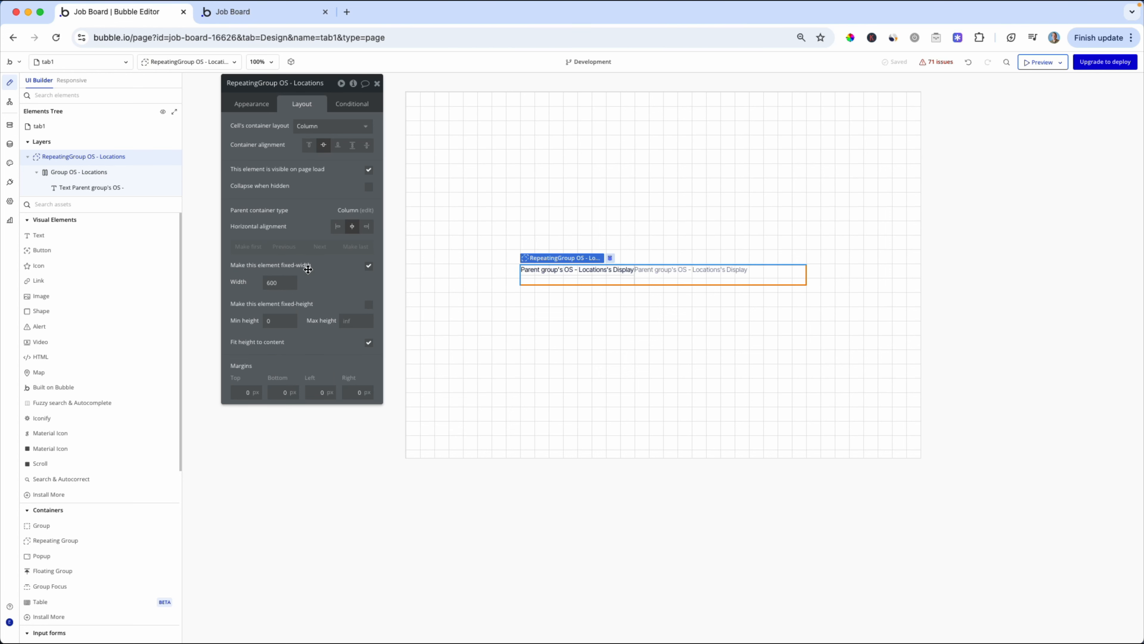
left_click(266, 108)
scroll(310, 257, "down", 3)
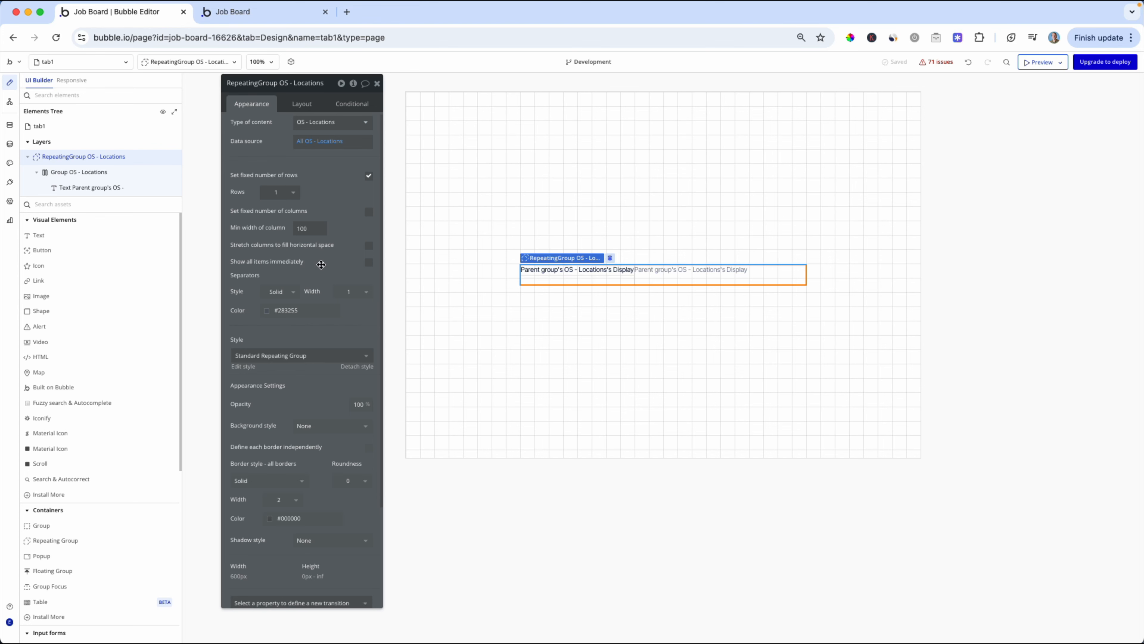
left_click(354, 239)
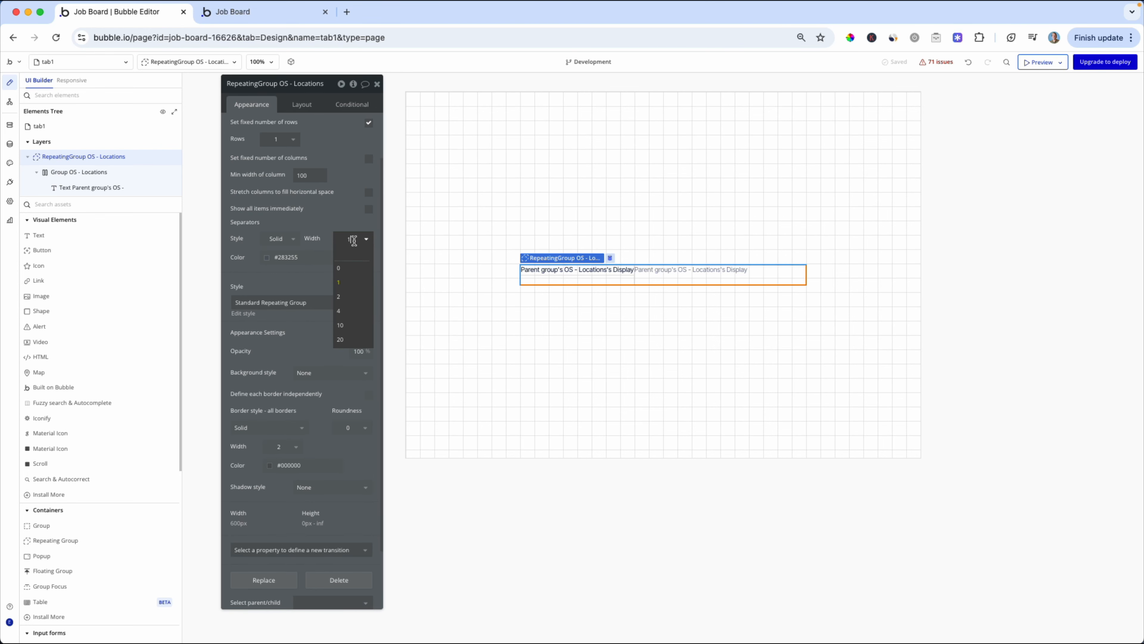
type("0")
key("Return")
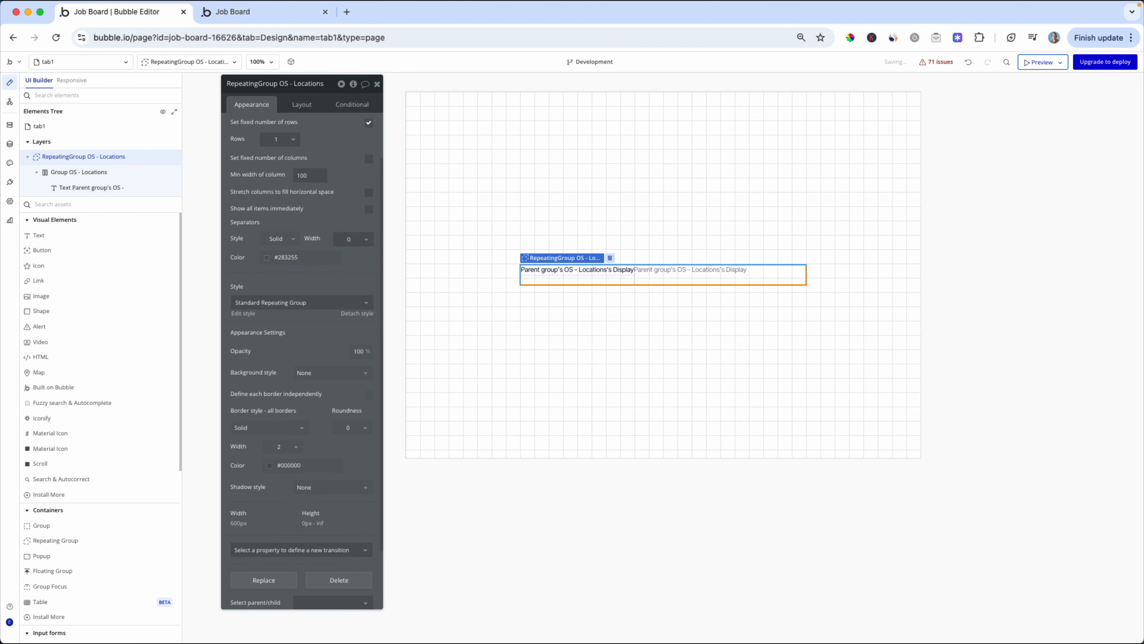
Step: Set the border width of RepeatingGroup OS - Locations to 0 and check the result in the preview
scroll(325, 349, "down", 1)
scroll(326, 349, "down", 1)
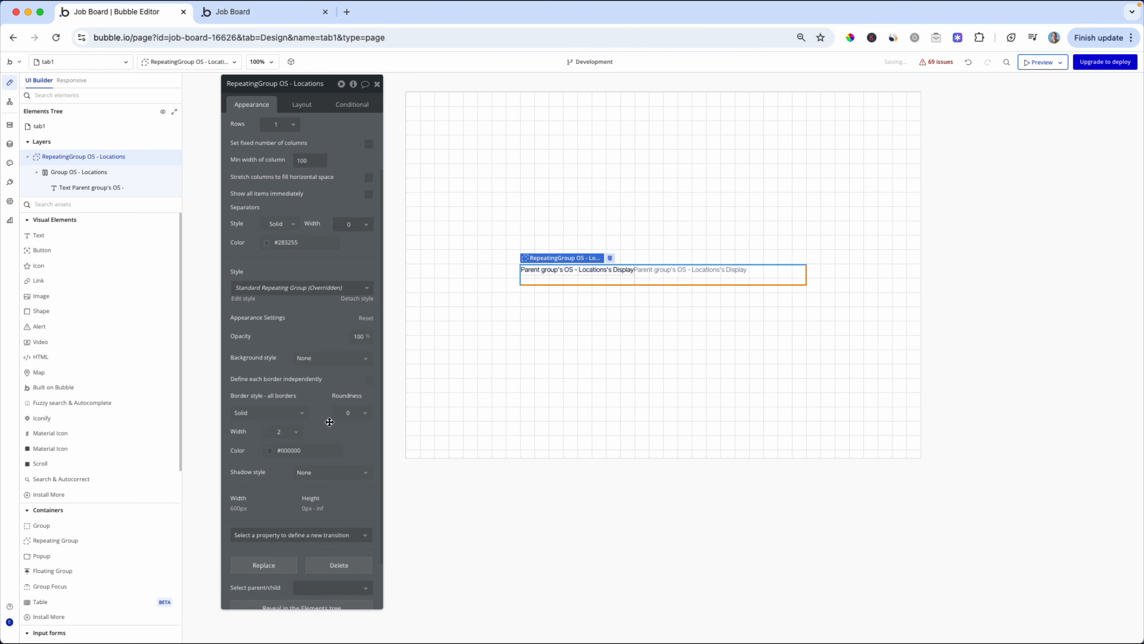
left_click(296, 432)
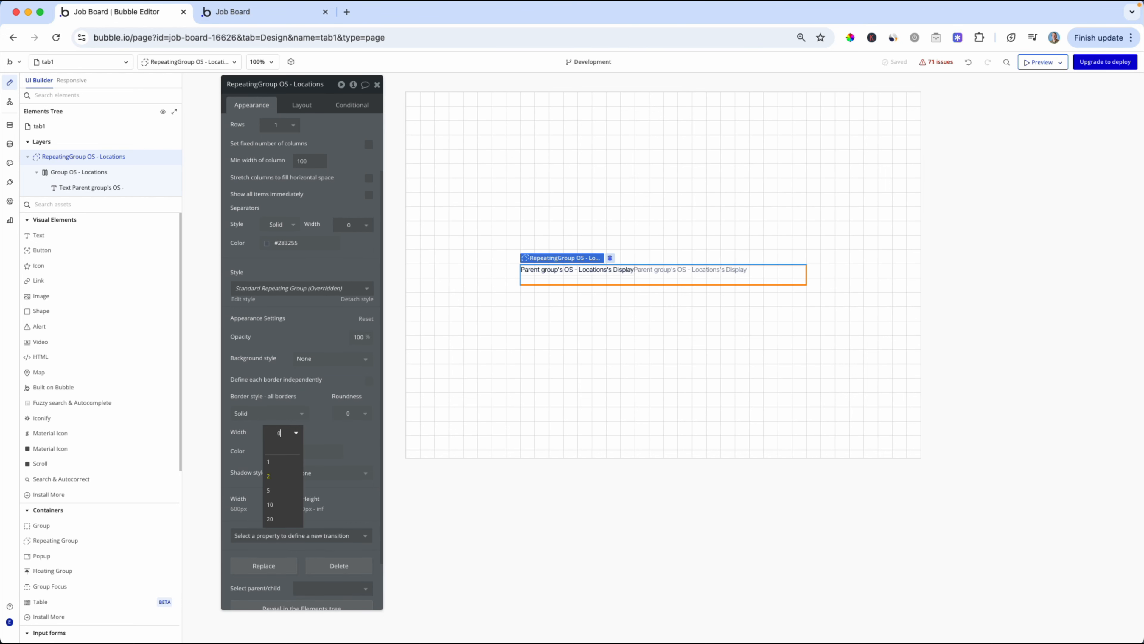
type("0")
key("Return")
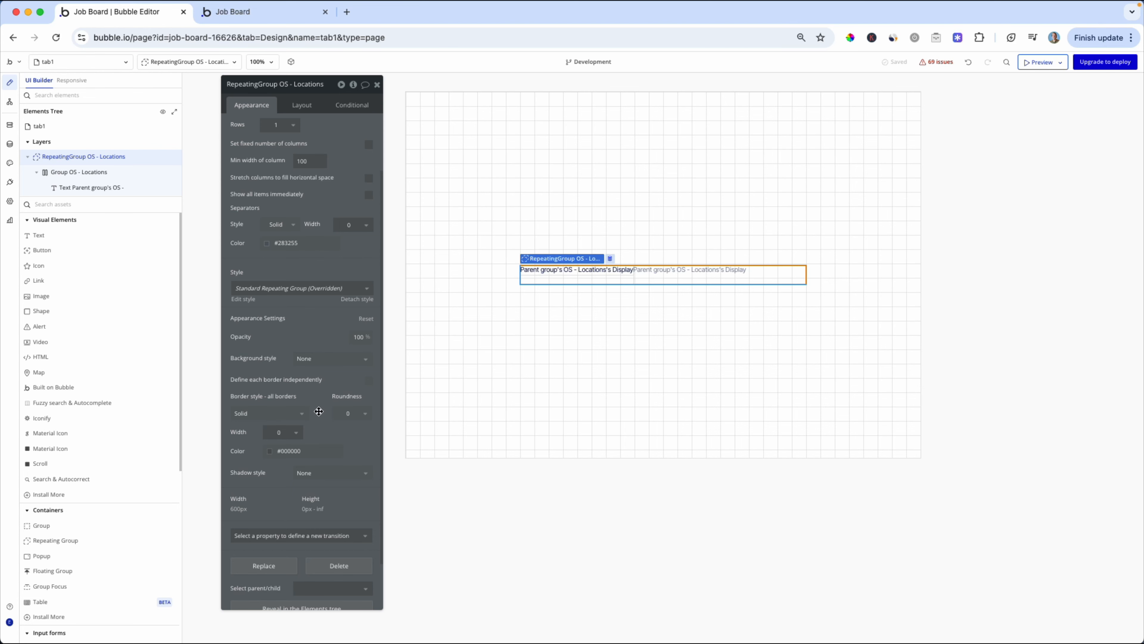
key("ctrl+Tab")
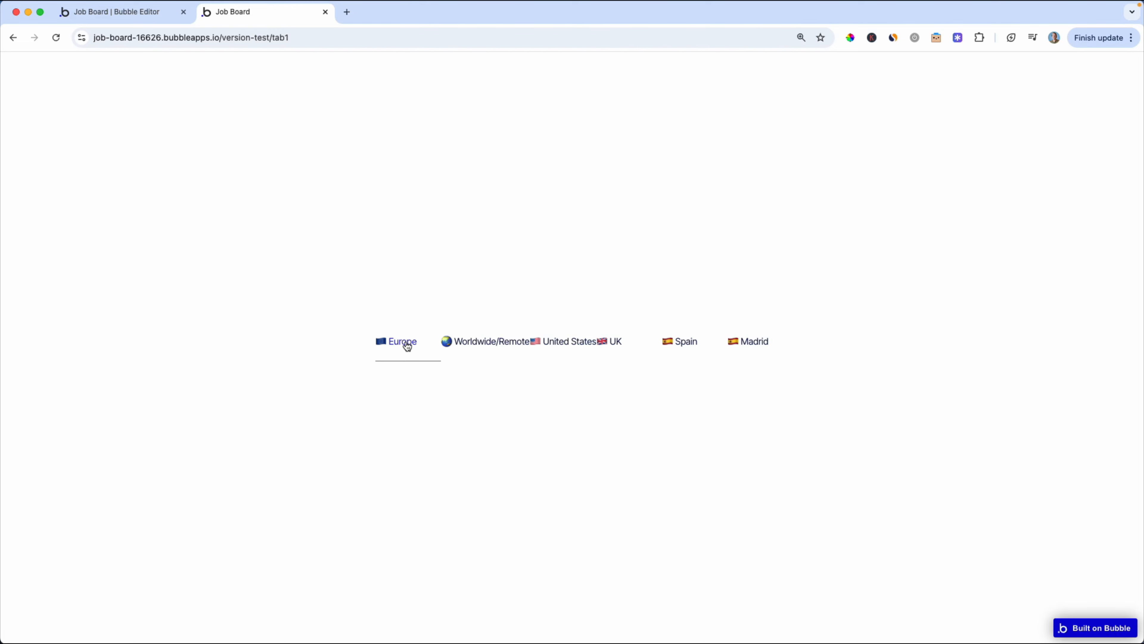
Step: Return to the editor and reopen the condition of the text inside Group OS - Locations
key("ctrl+Tab")
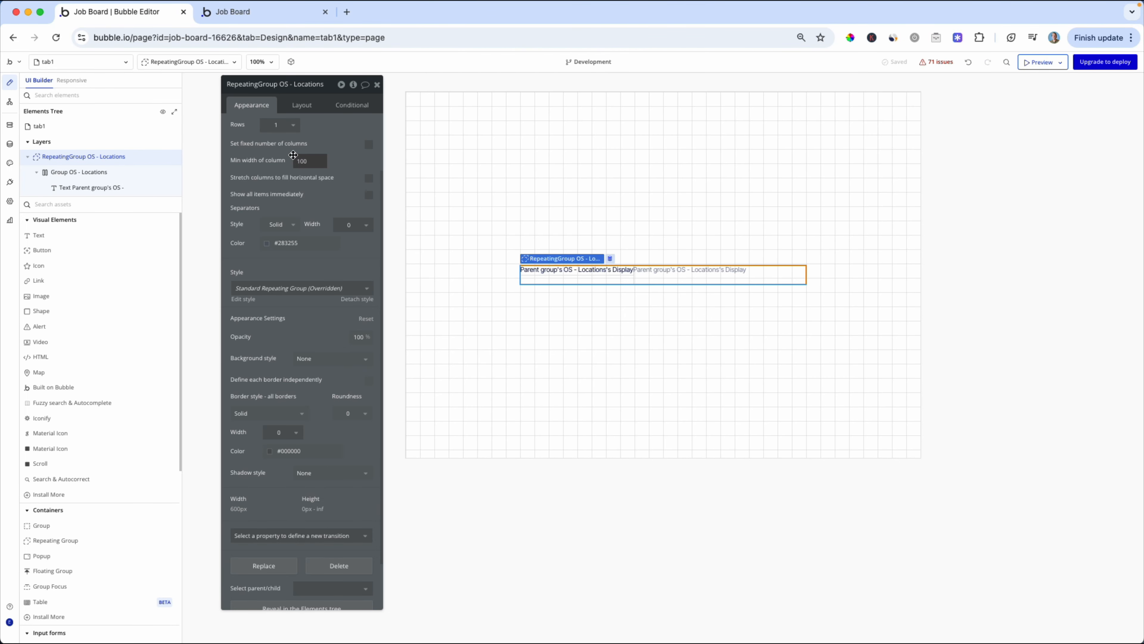
scroll(290, 142, "up", 2)
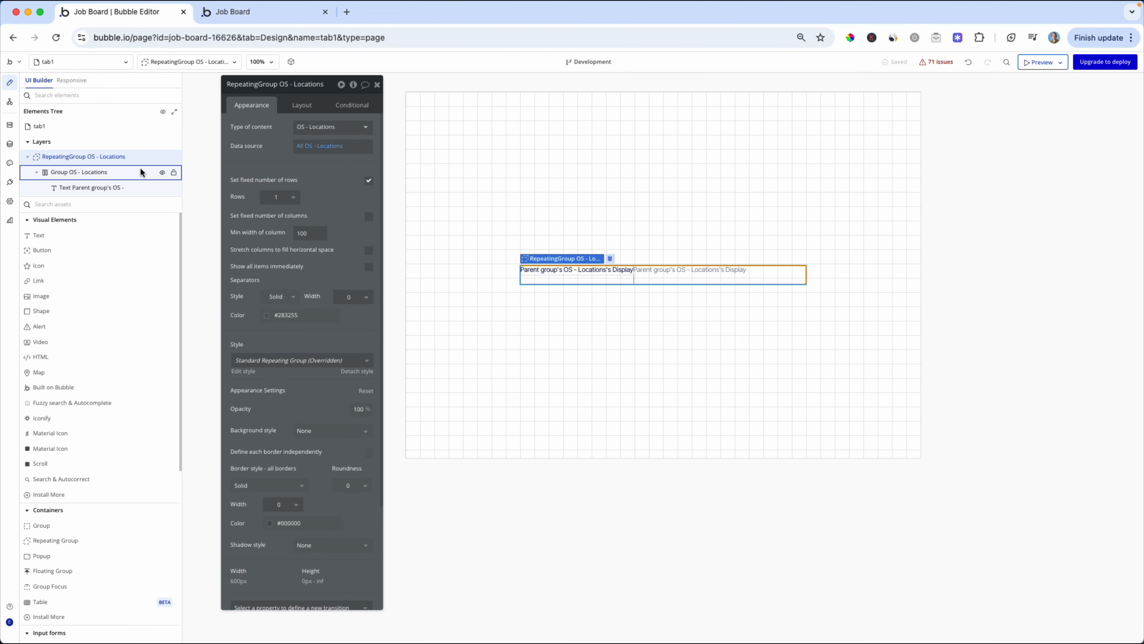
left_click(95, 187)
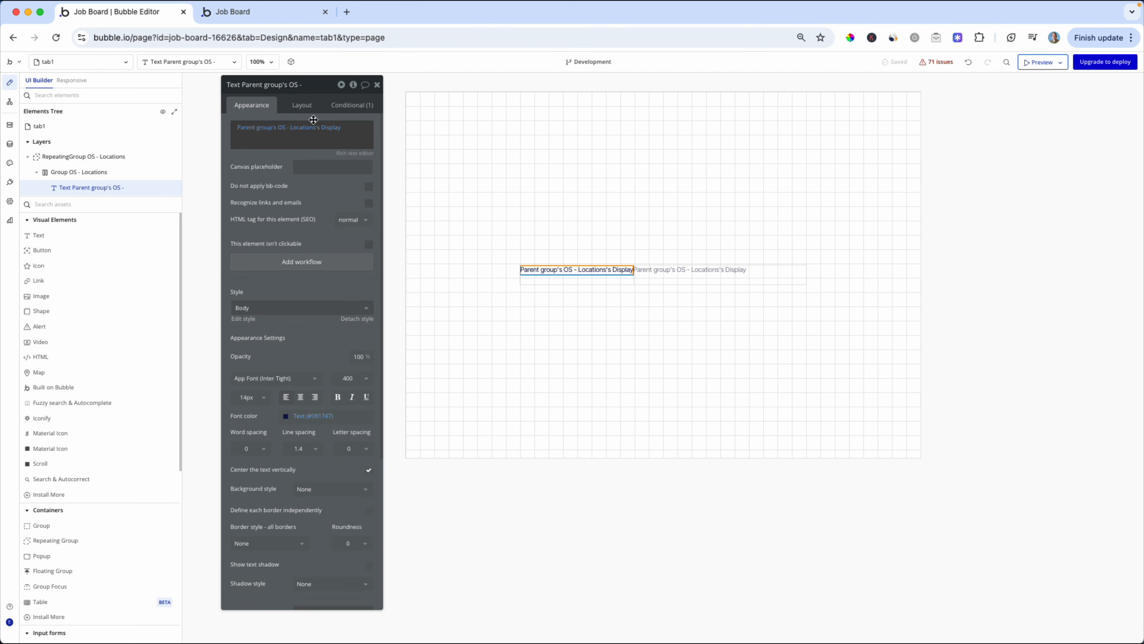
left_click(352, 104)
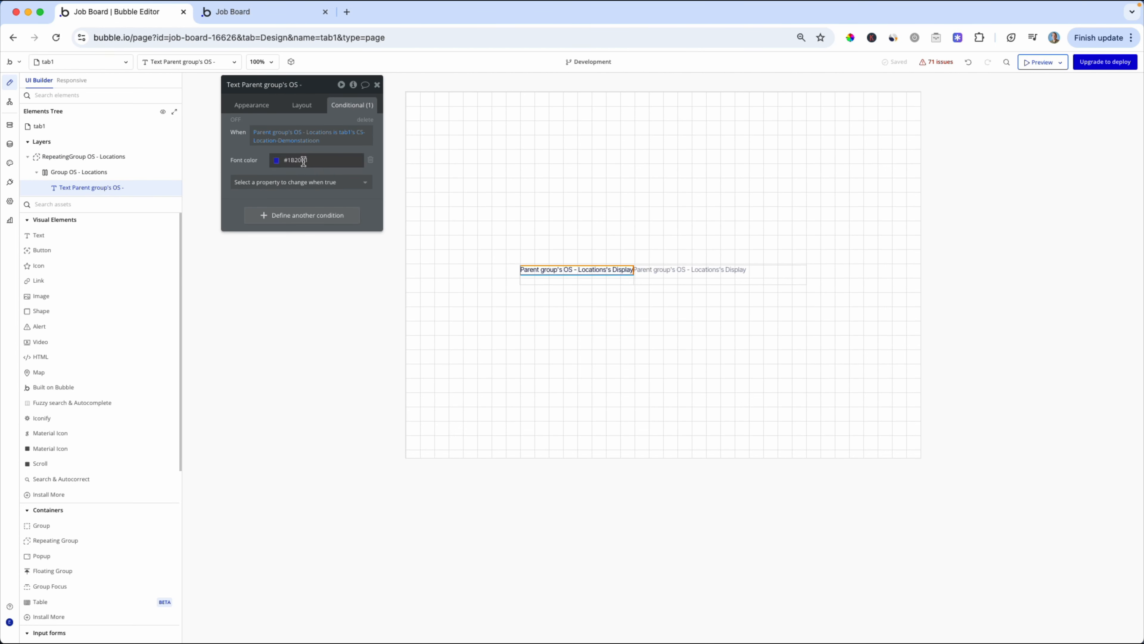
left_click(291, 182)
type("font")
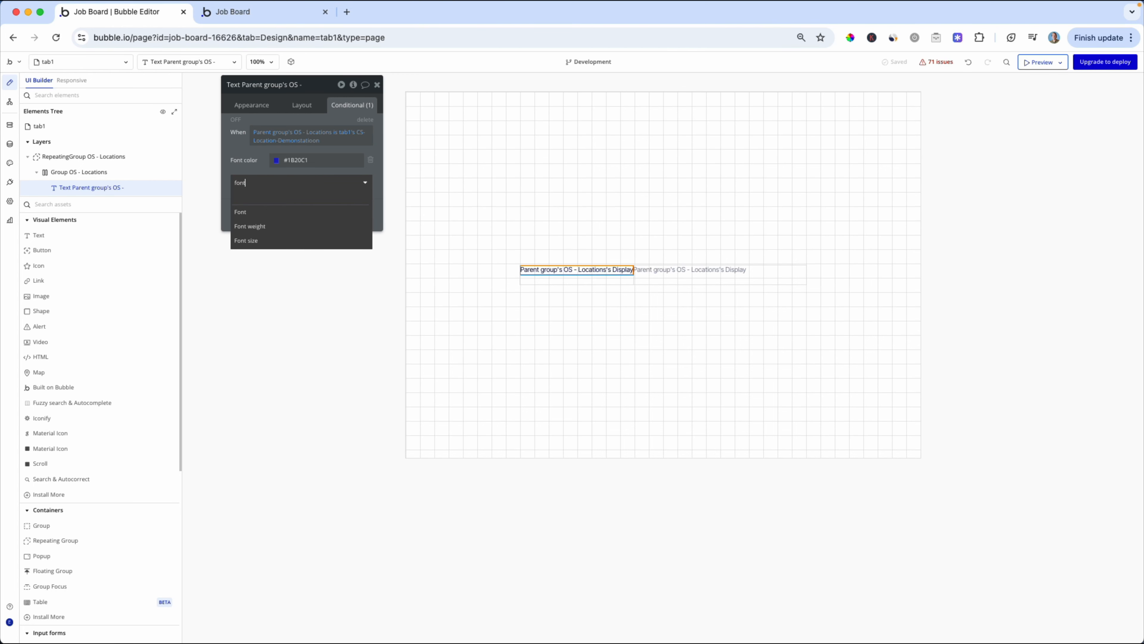
left_click(293, 212)
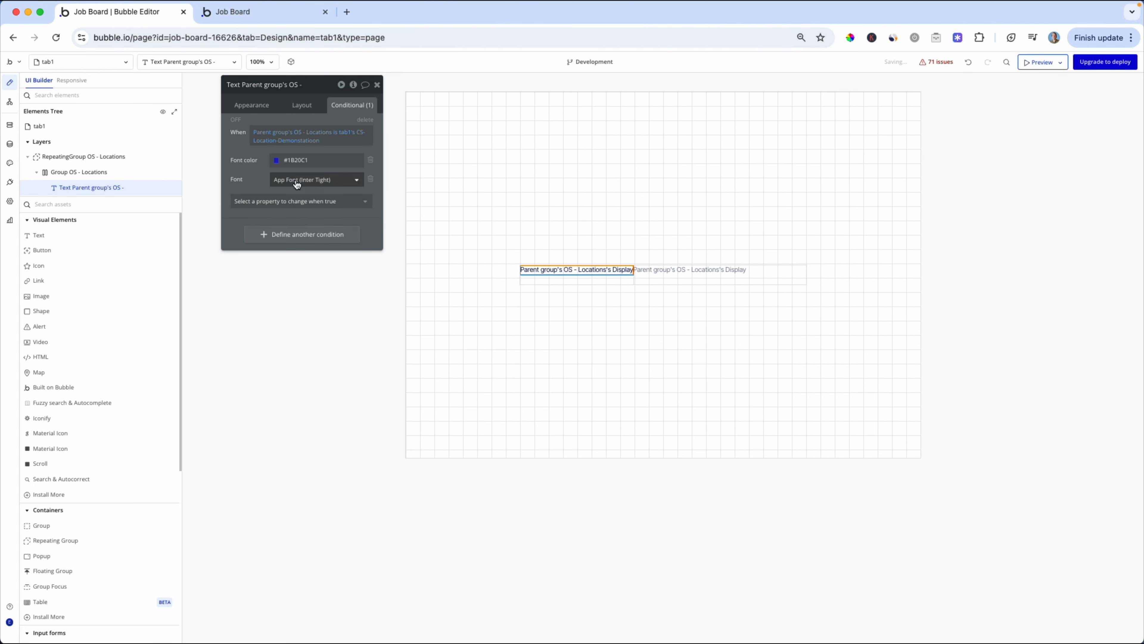
left_click(369, 180)
Step: Replace the Font override in the location text's condition with a font weight of 600 (Semi Bold)
left_click(370, 182)
type("font")
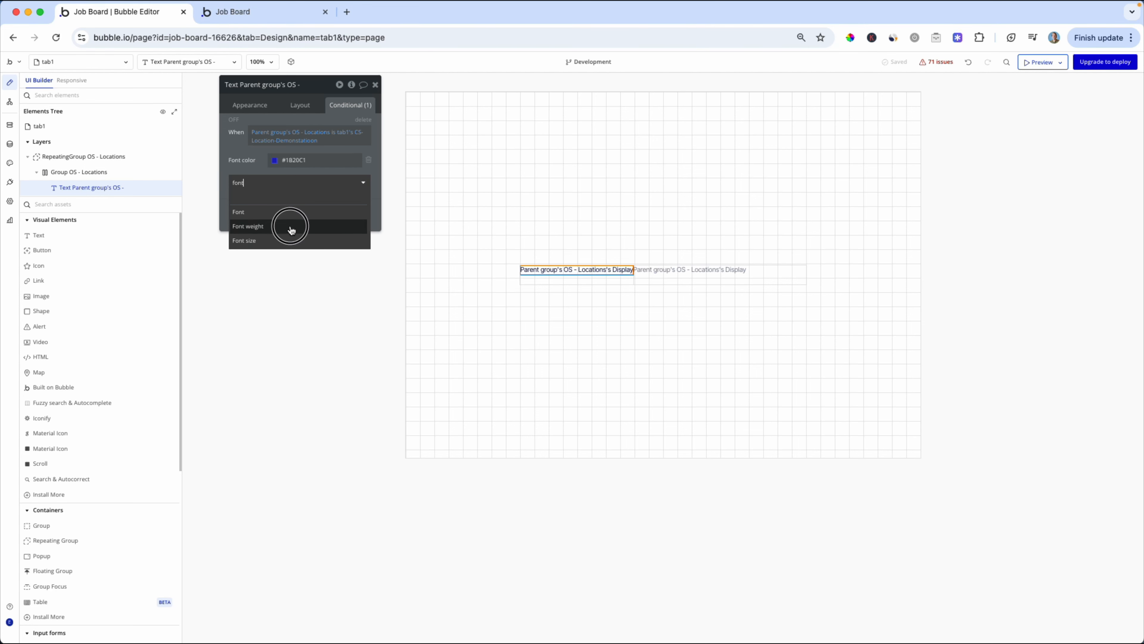
left_click(295, 226)
left_click(337, 180)
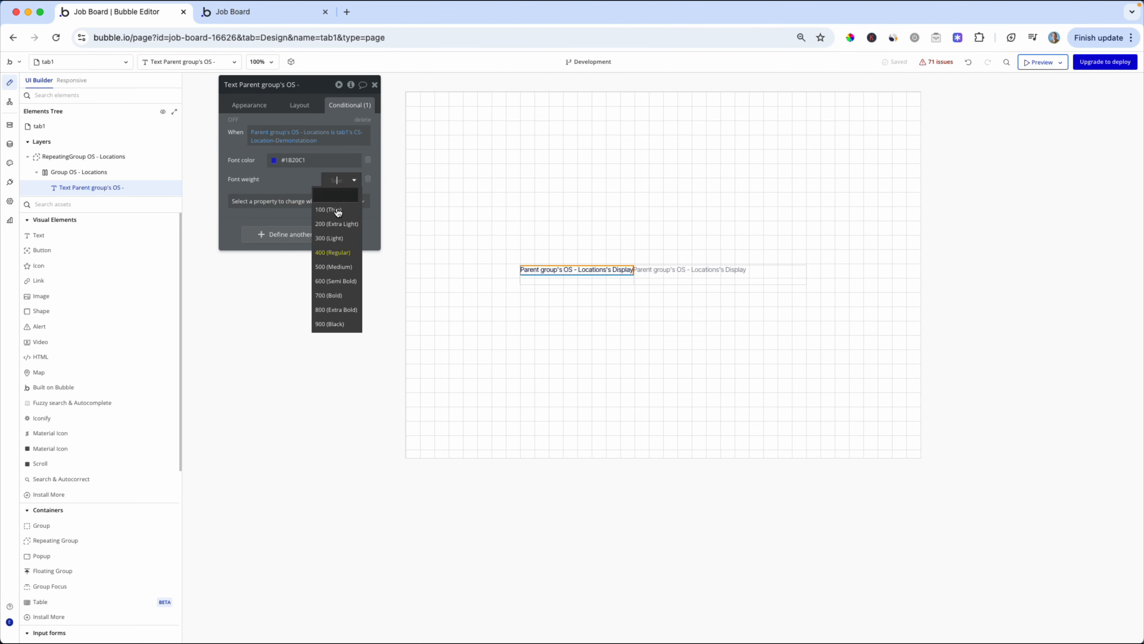
left_click(331, 281)
left_click_drag(304, 179, 303, 178)
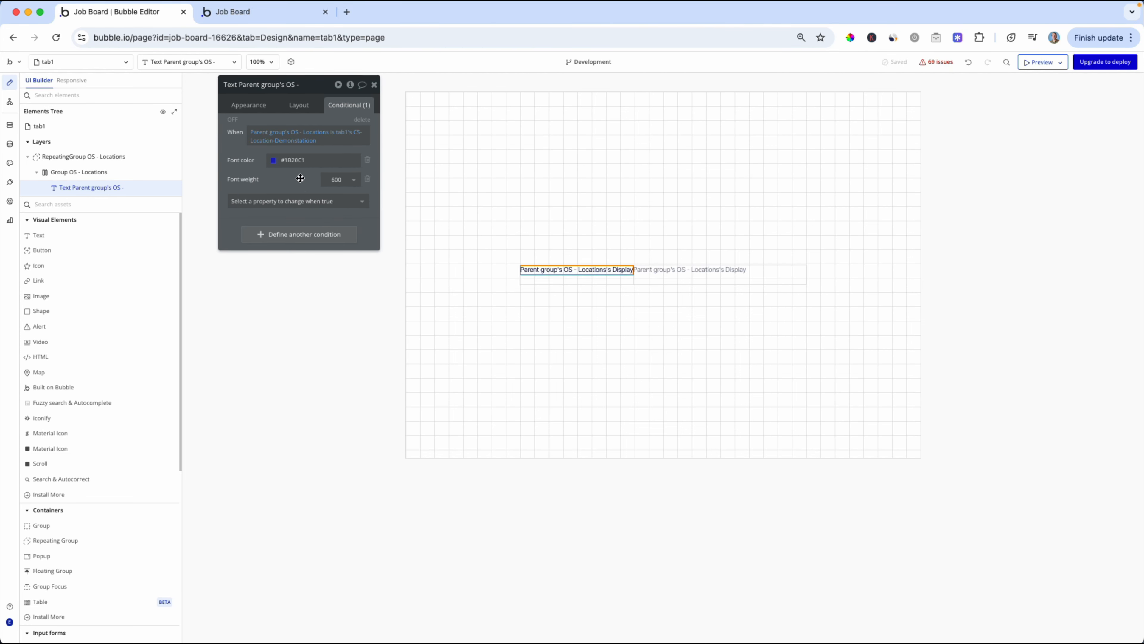
Step: Add a bottom border width of 2 to the condition of Group OS - Locations
left_click(68, 172)
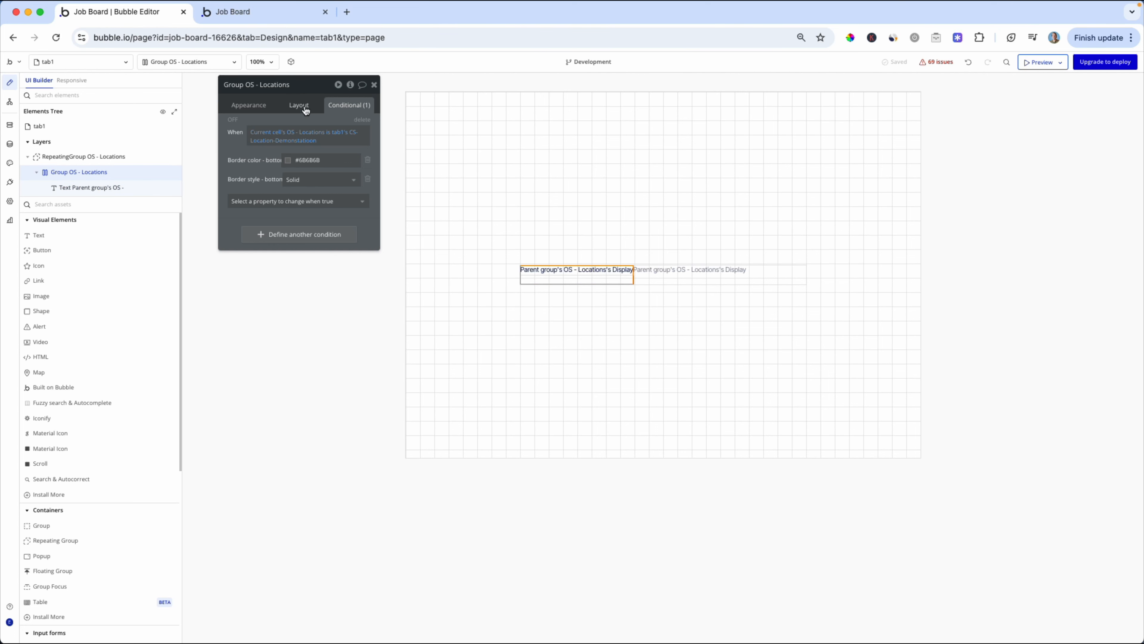
left_click(304, 179)
left_click(304, 224)
left_click(290, 201)
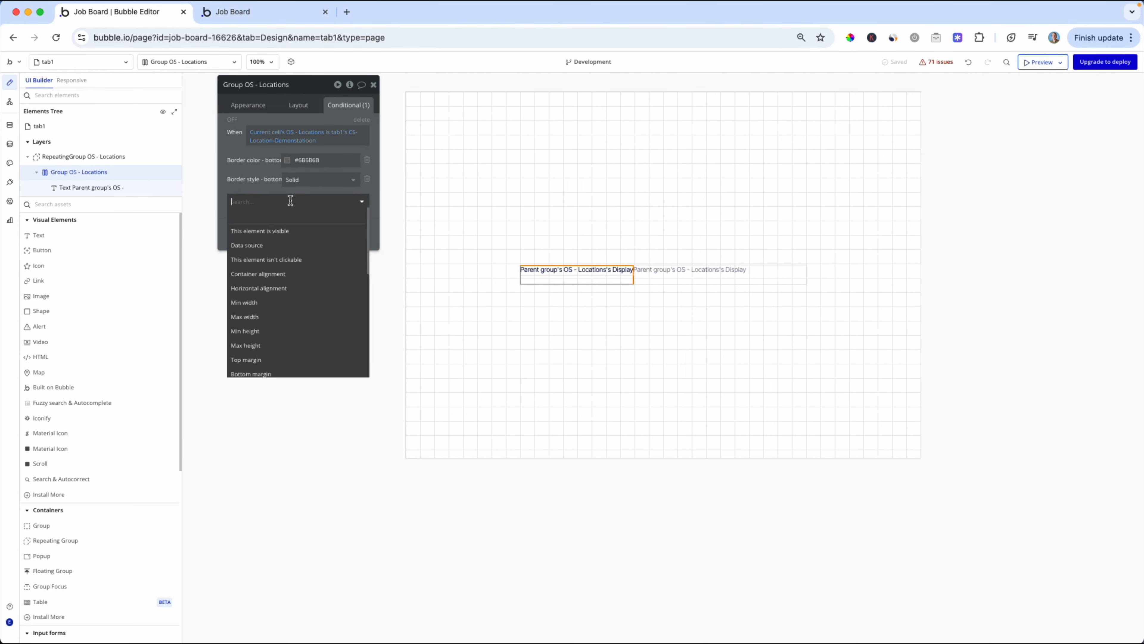
type("p")
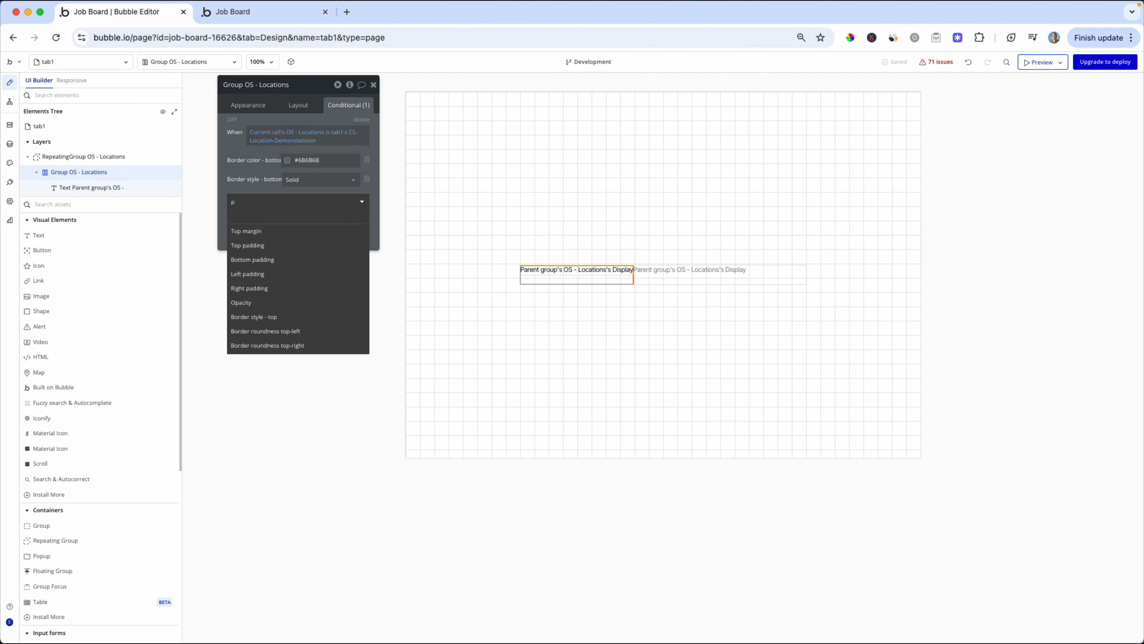
key("BackSpace")
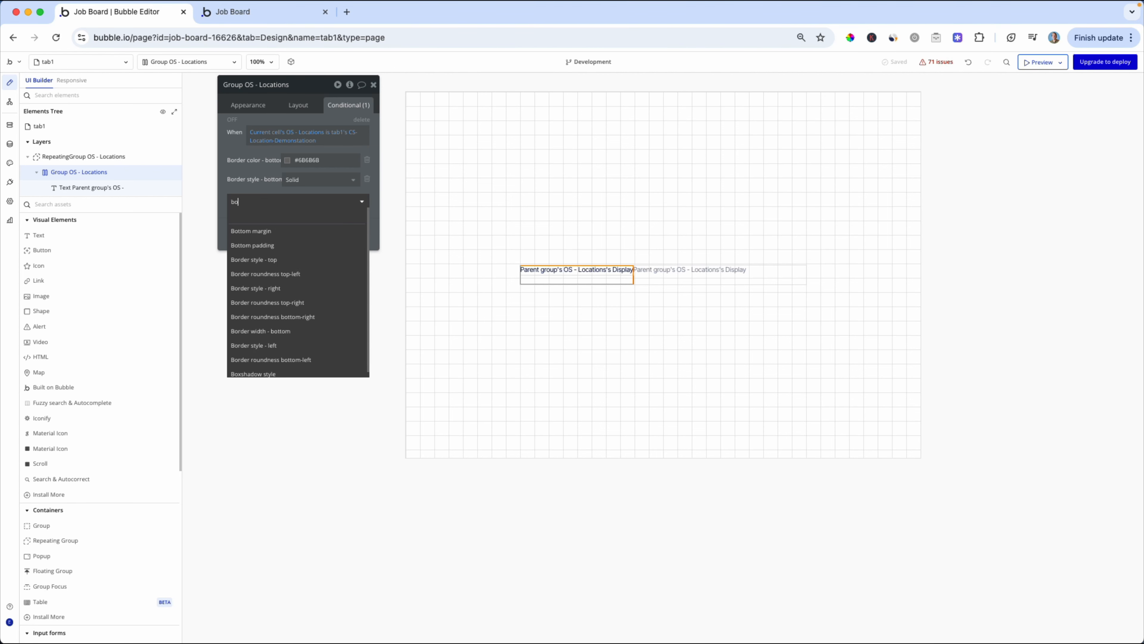
type("bor")
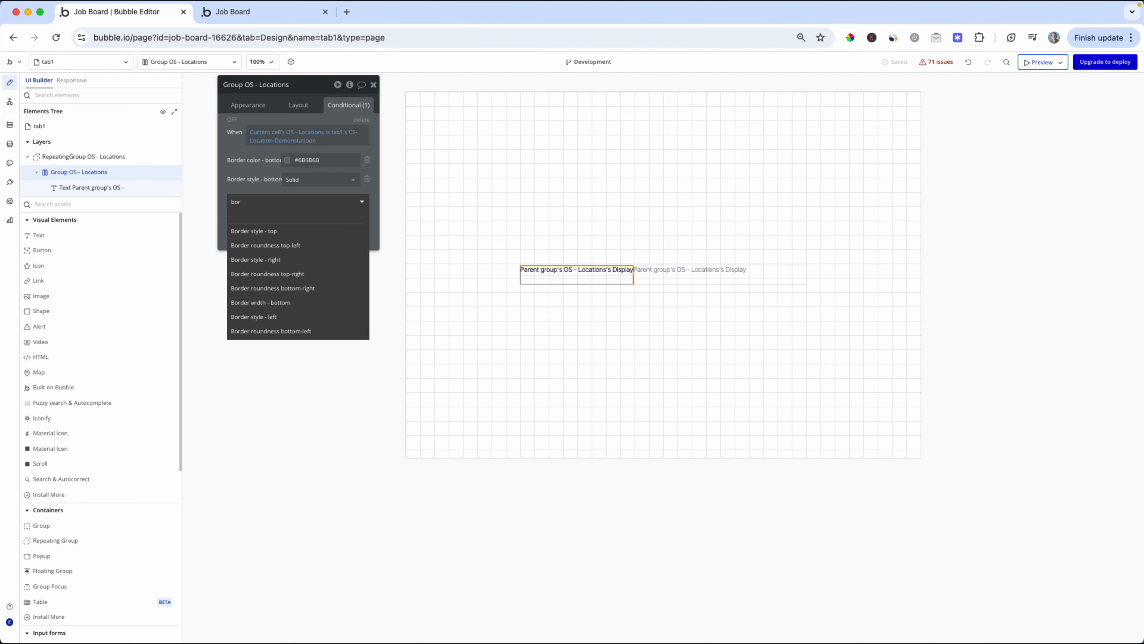
key("BackSpace")
key("BackSpace")
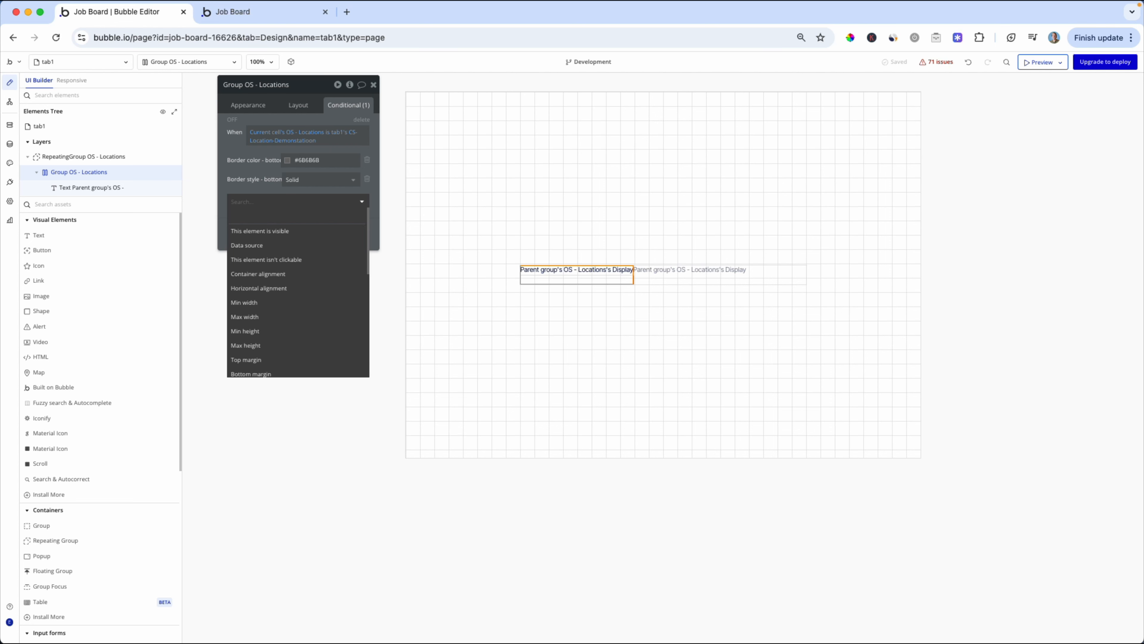
type("wi")
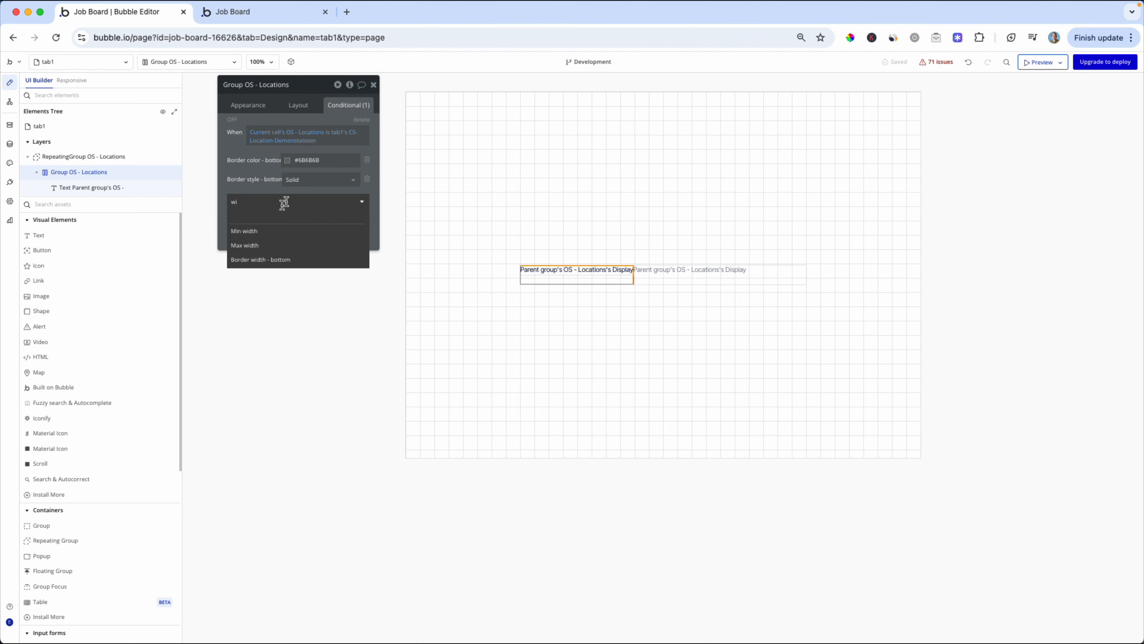
left_click(283, 259)
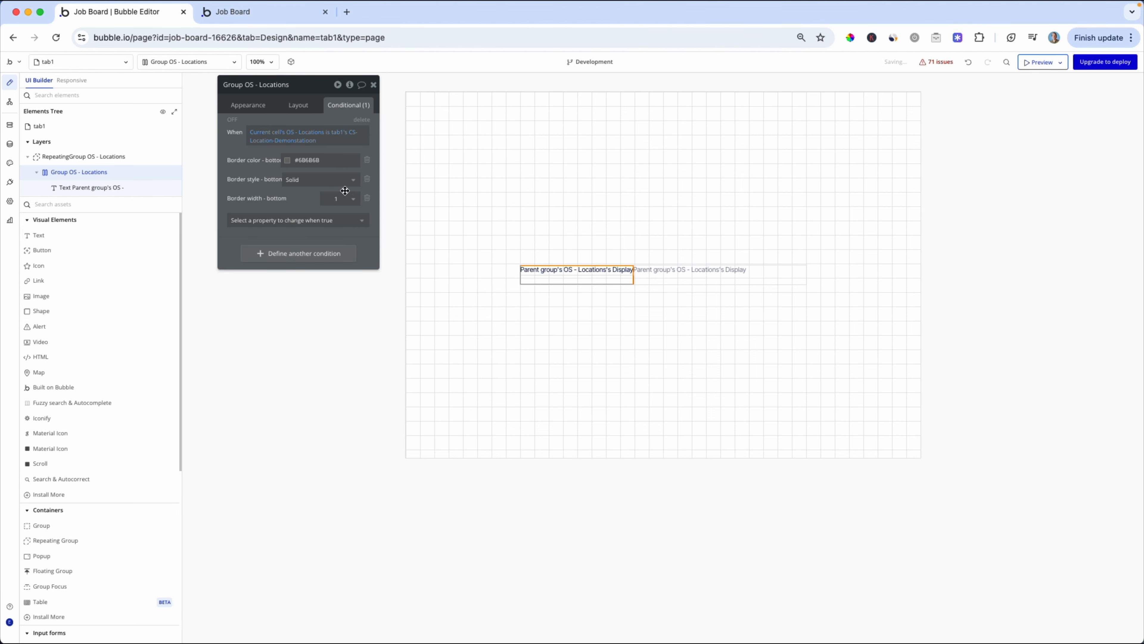
left_click(339, 199)
left_click(308, 198)
Step: Reload the tab1 preview and switch between Worldwide/Remote and United States to test the font weight and bottom border
key("ctrl+Tab")
key("super+r")
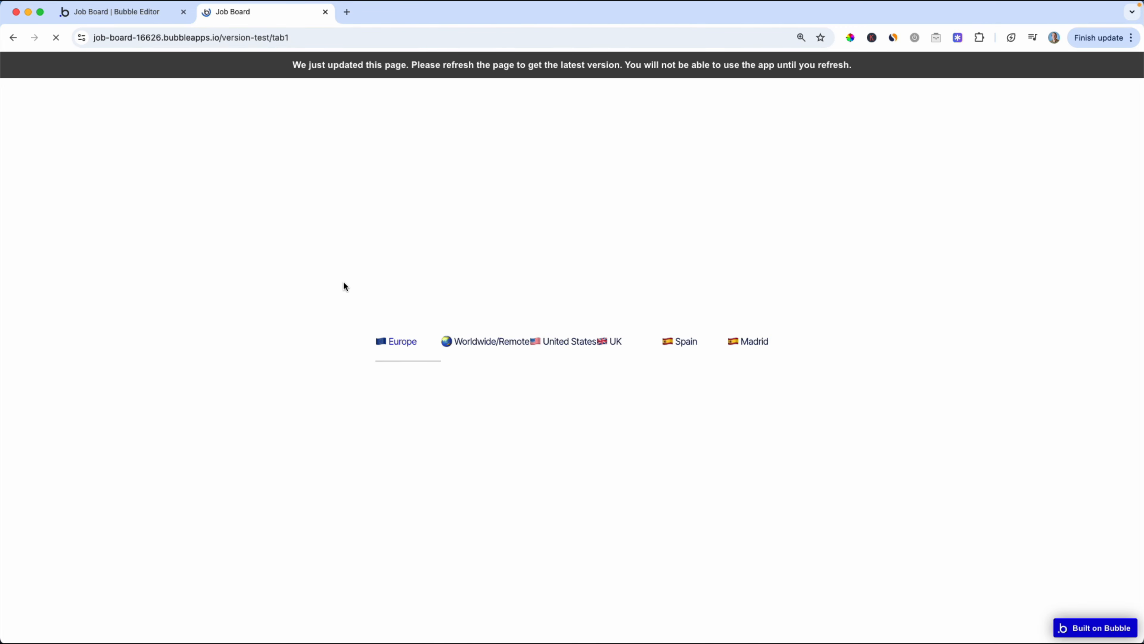
left_click(465, 348)
left_click(559, 346)
left_click(502, 344)
left_click(567, 343)
left_click(500, 342)
left_click(555, 346)
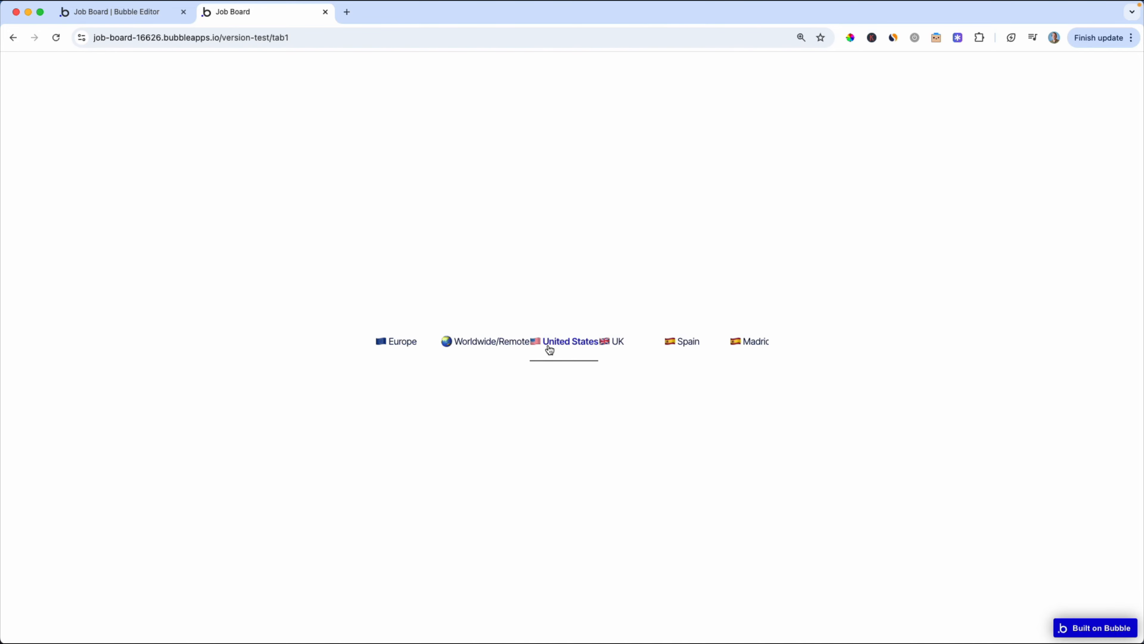
Step: Return to the editor and open the layout settings of Group OS - Locations
key("ctrl+Tab")
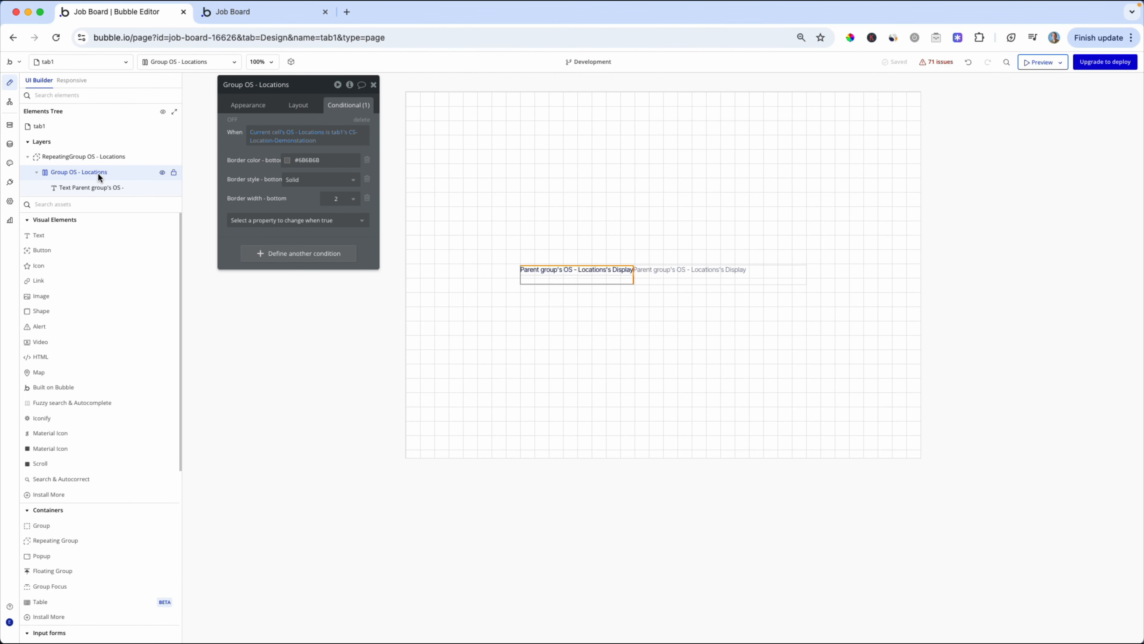
left_click(252, 103)
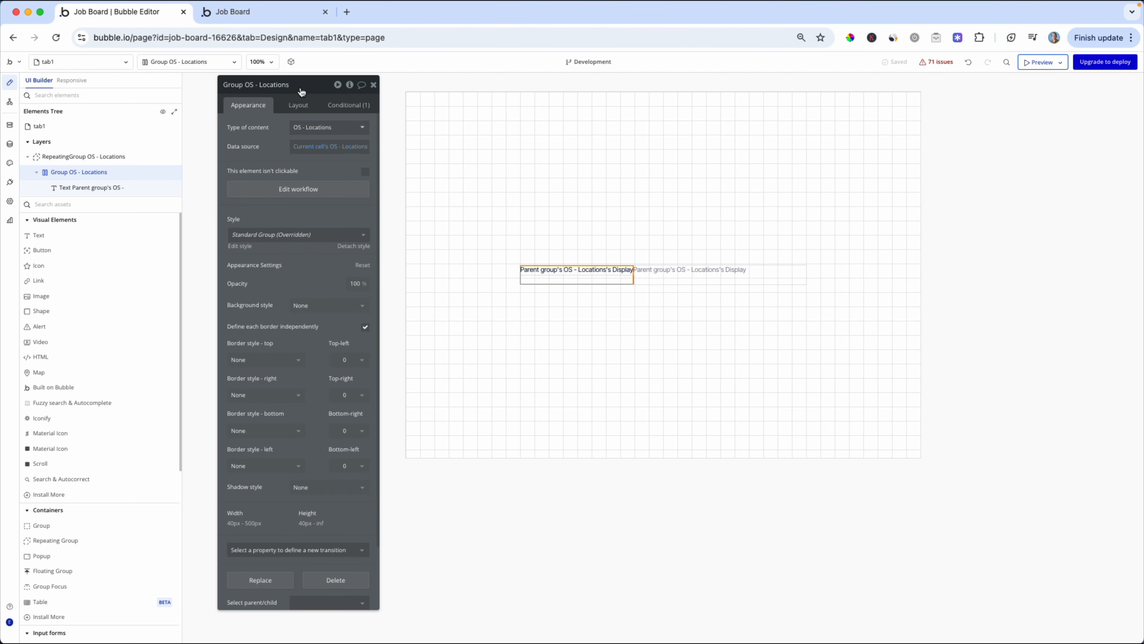
left_click_drag(314, 86, 315, 83)
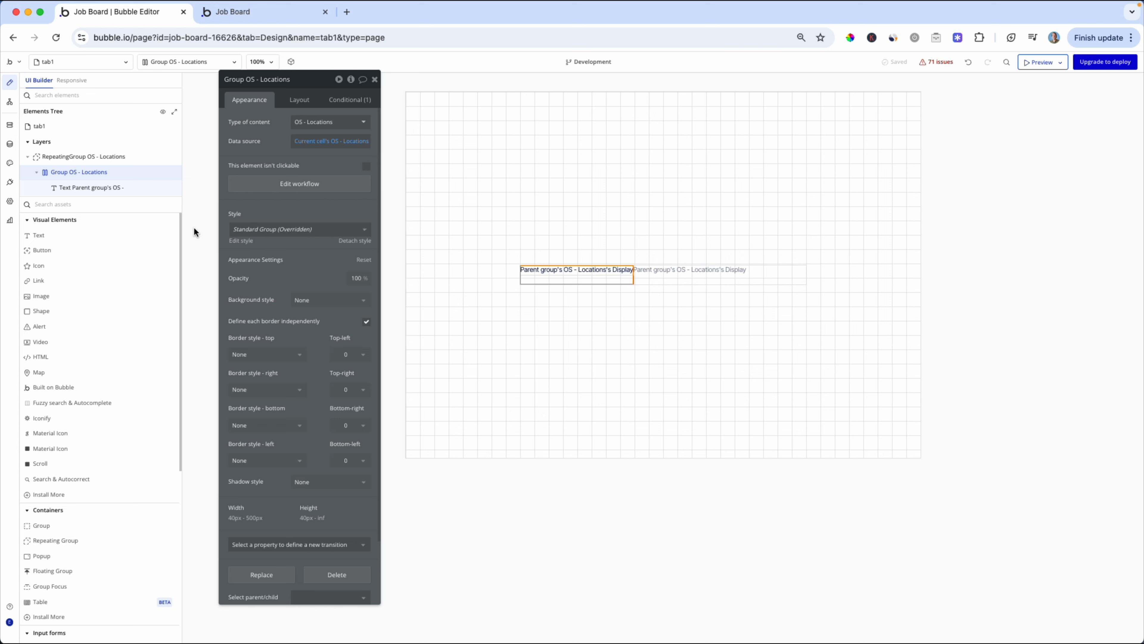
scroll(311, 441, "down", 2)
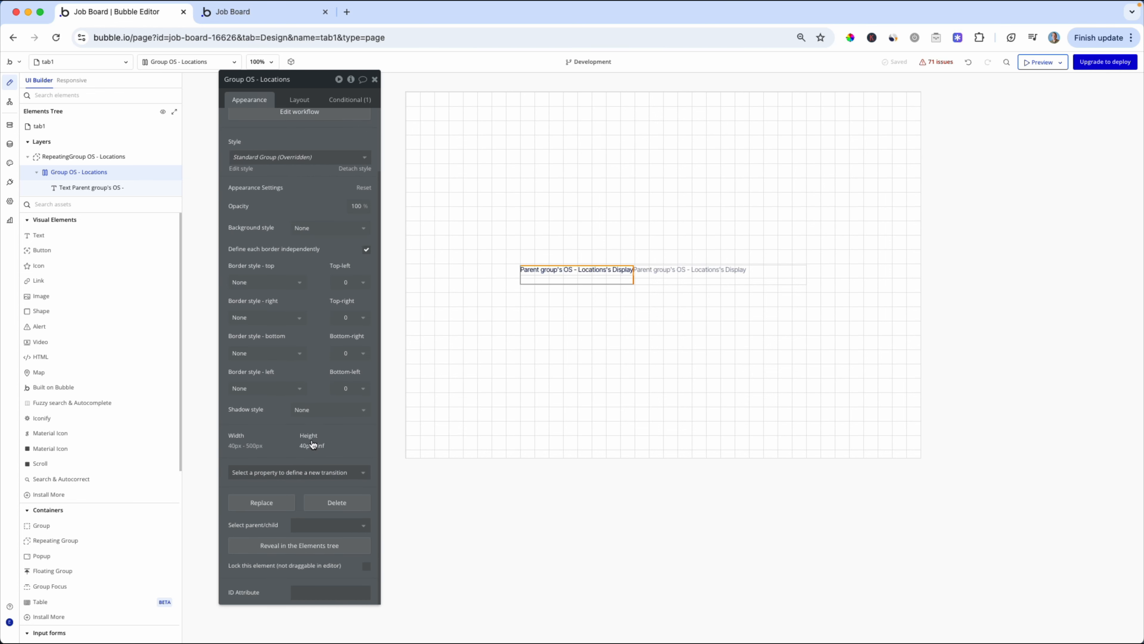
left_click(299, 101)
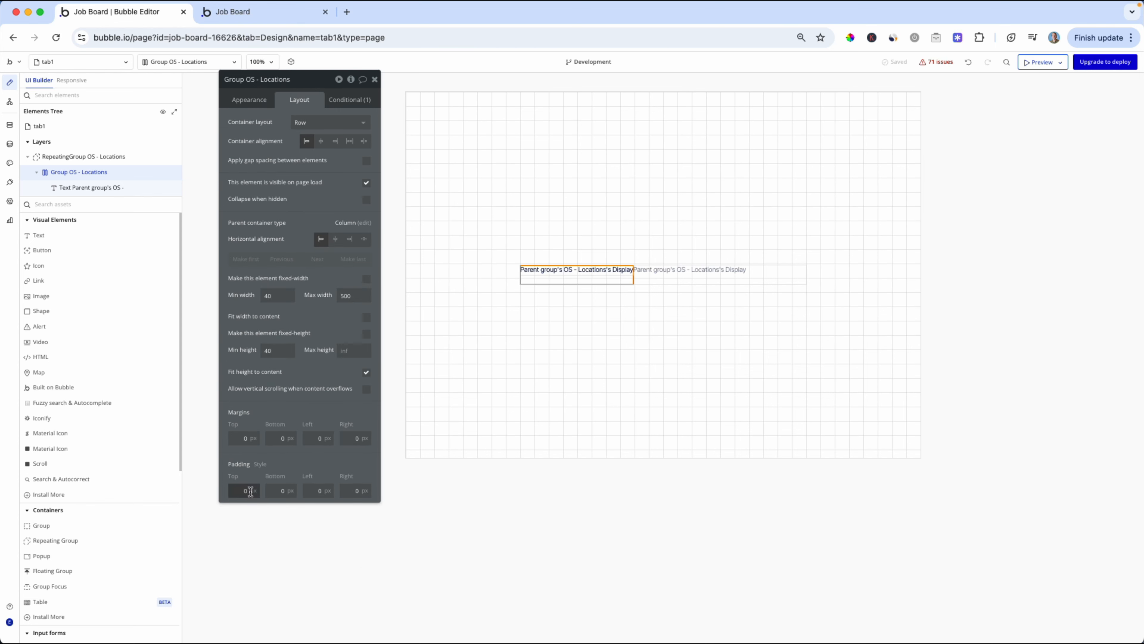
Step: Try 5 px and 10 px of left and right padding on Group OS - Locations
left_click(308, 493)
type("5")
key("Tab")
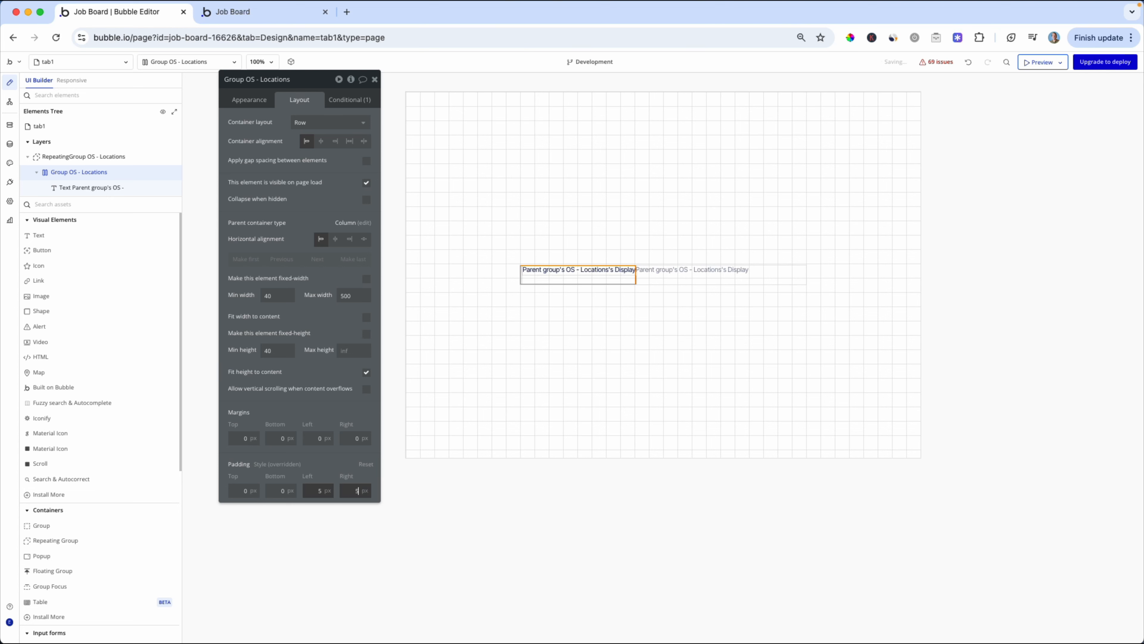
type("5")
key("Tab")
double_click(310, 492)
type("10")
key("Tab")
type("10")
key("Tab")
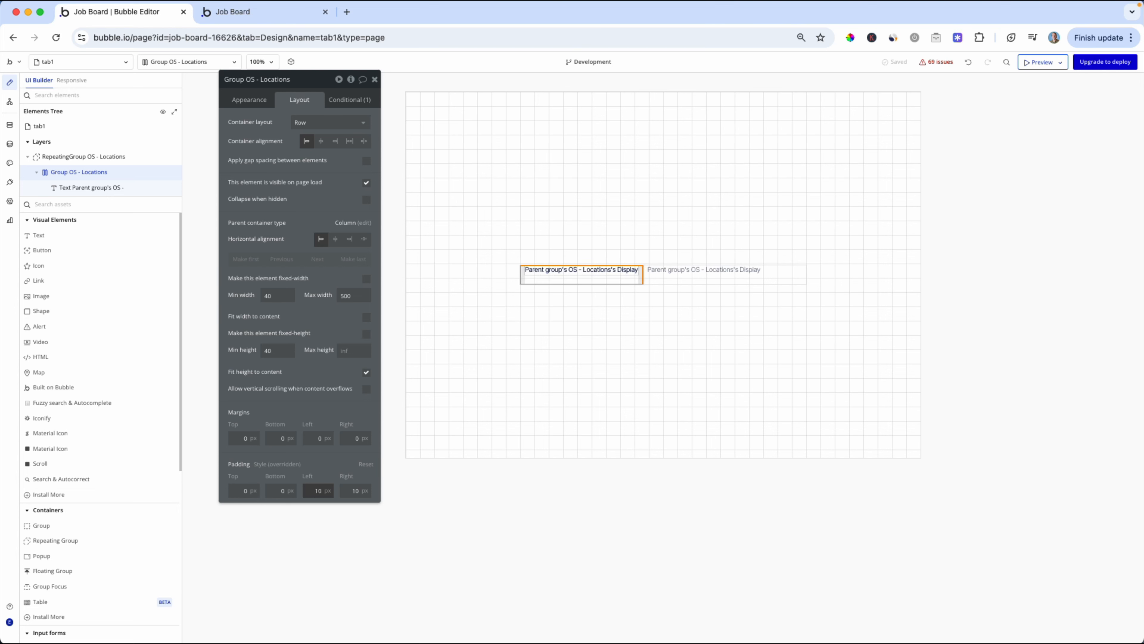
Step: Set the left and right padding of Group OS - Locations to 15 px
type("15")
key("Tab")
type("15")
key("Tab")
Step: Reload the tab1 preview, select the locations from Europe to Spain to check spacing and highlighting, and return to the editor
key("ctrl+Tab")
key("super+r")
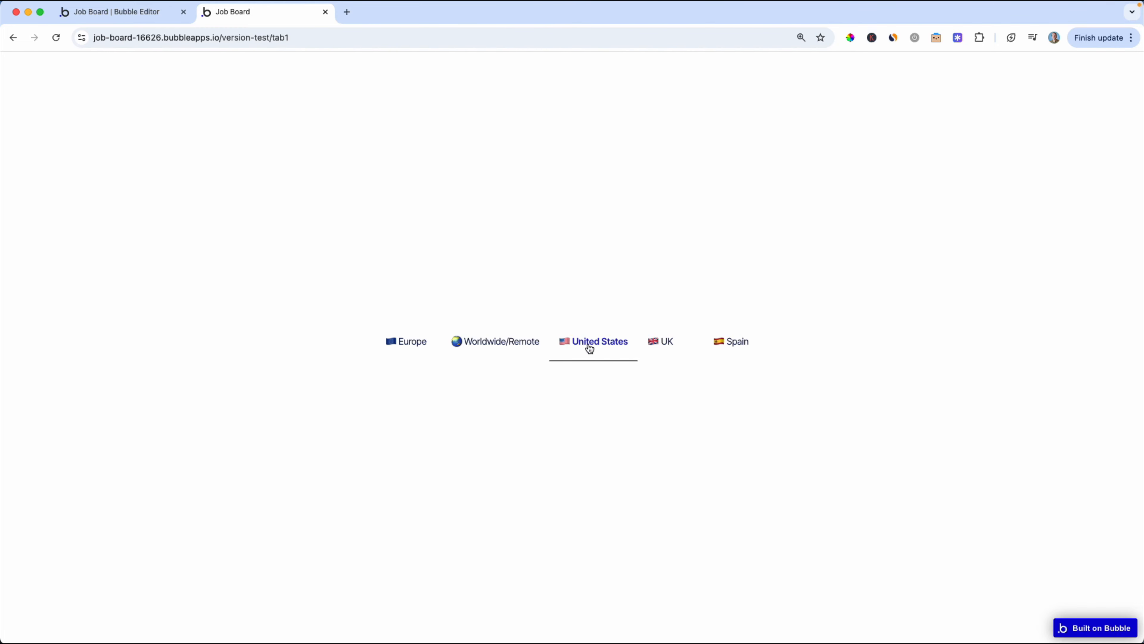
left_click(501, 343)
left_click(416, 345)
left_click(506, 345)
left_click(613, 345)
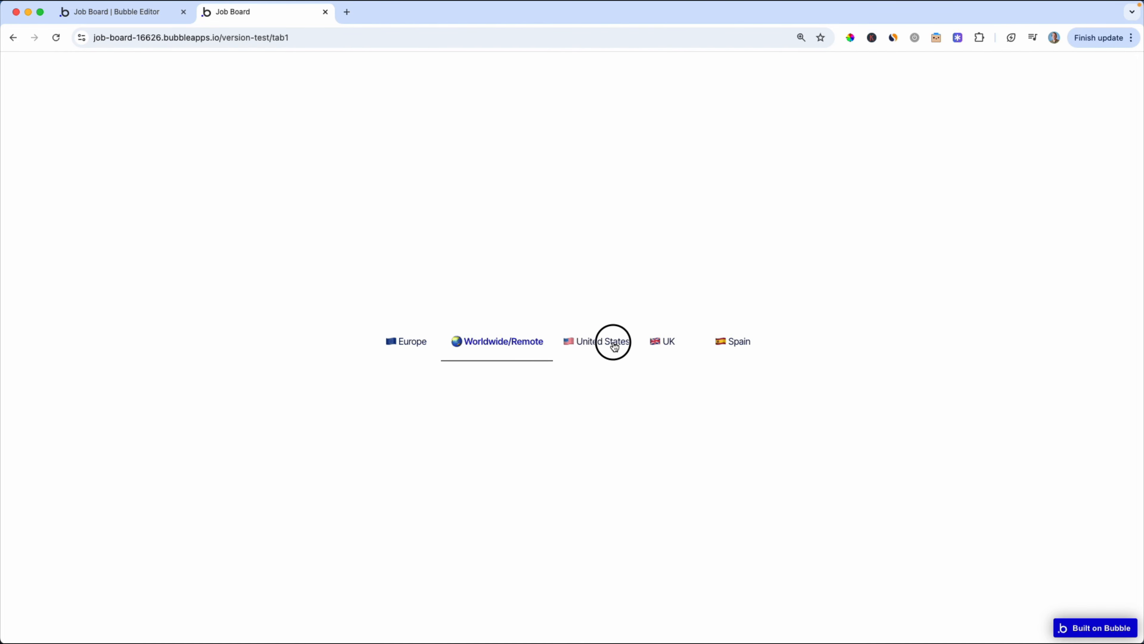
left_click(680, 347)
left_click(595, 344)
left_click_drag(661, 344, 666, 344)
left_click(723, 348)
left_click(671, 347)
left_click(722, 346)
left_click(672, 347)
left_click(608, 343)
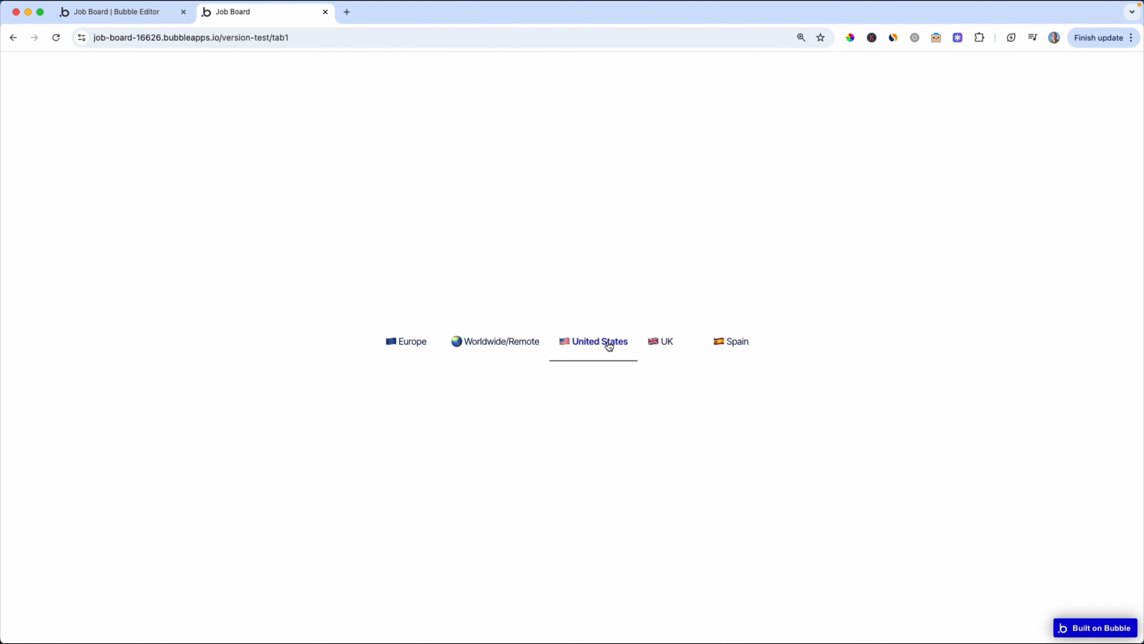
left_click(521, 344)
left_click(409, 347)
left_click(504, 344)
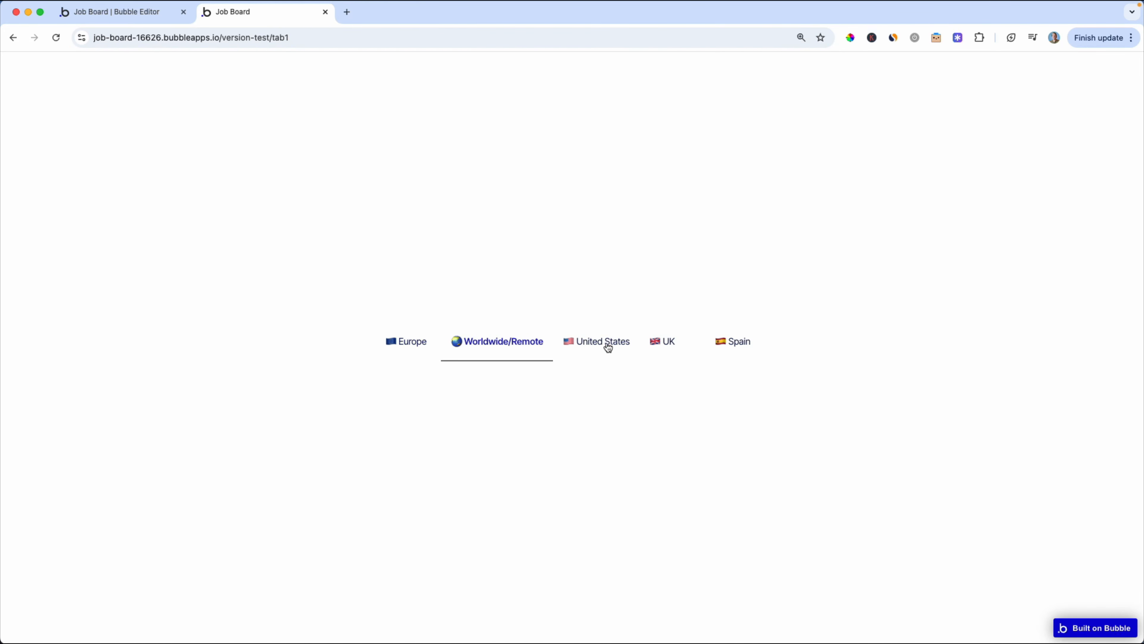
key("super+alt+Left")
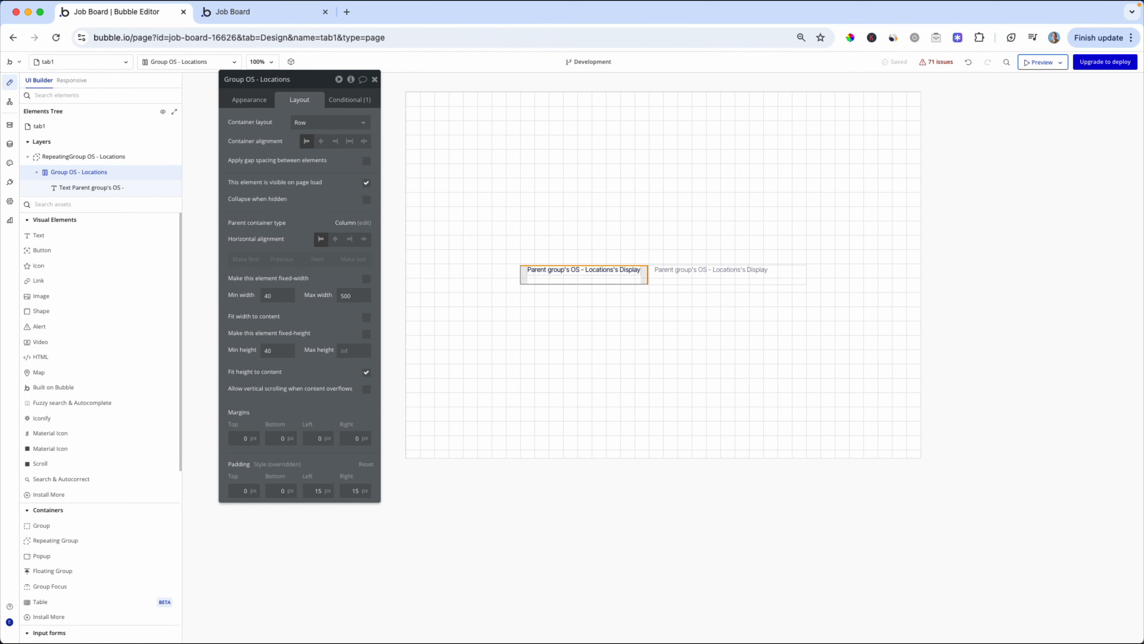